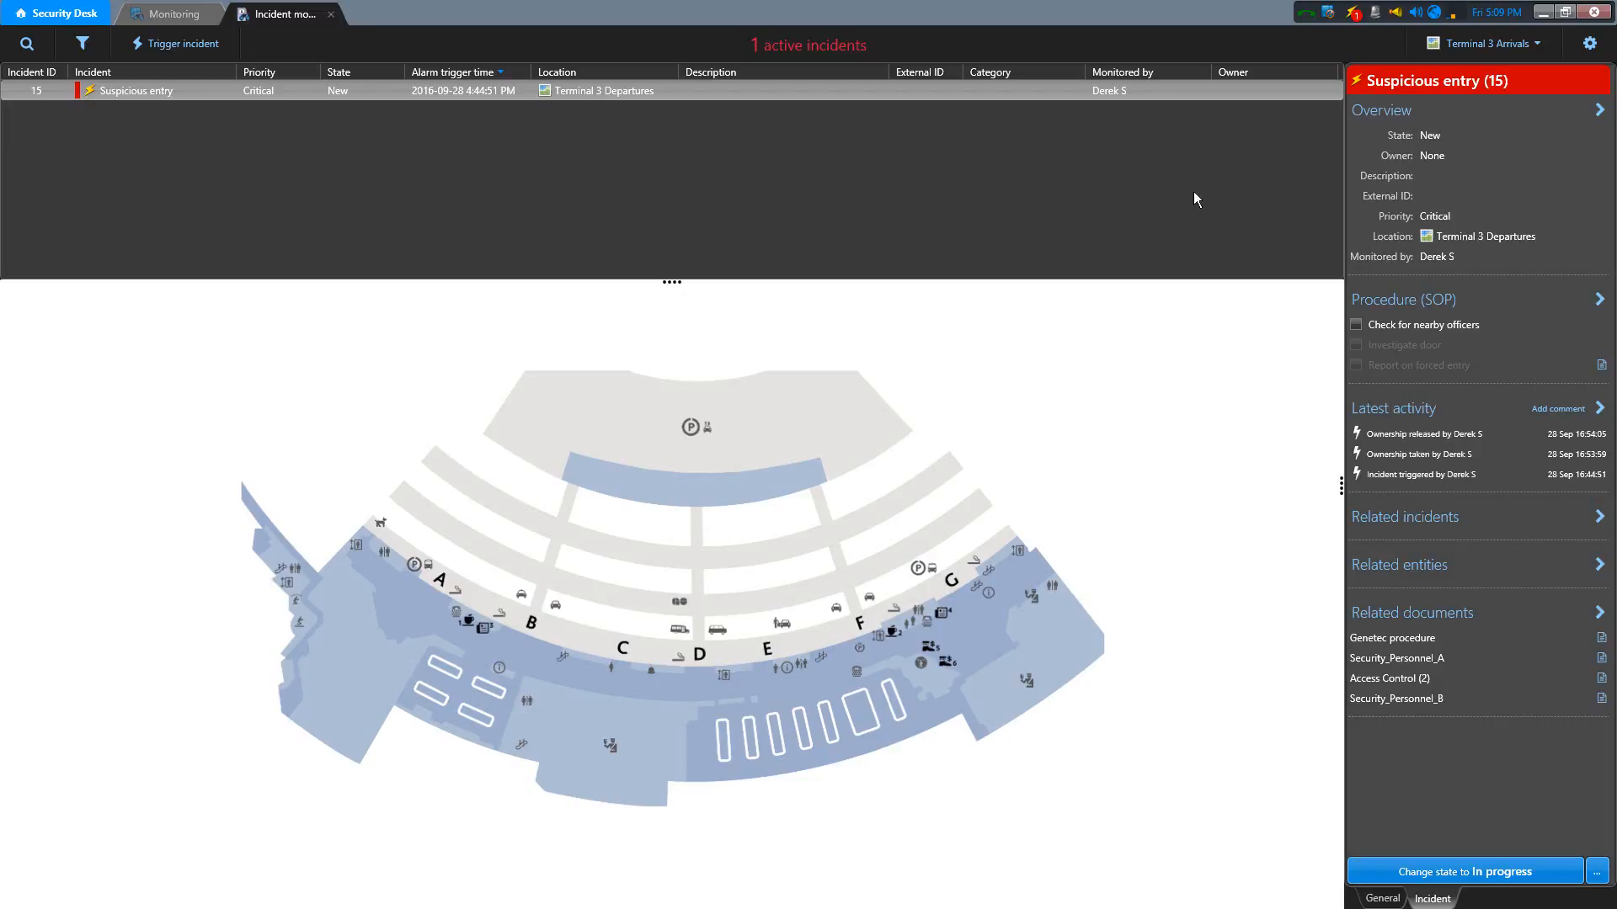
# Switch the incident map from Terminal 3 Arrivals to Terminal 3 Departures
pyautogui.click(1521, 46)
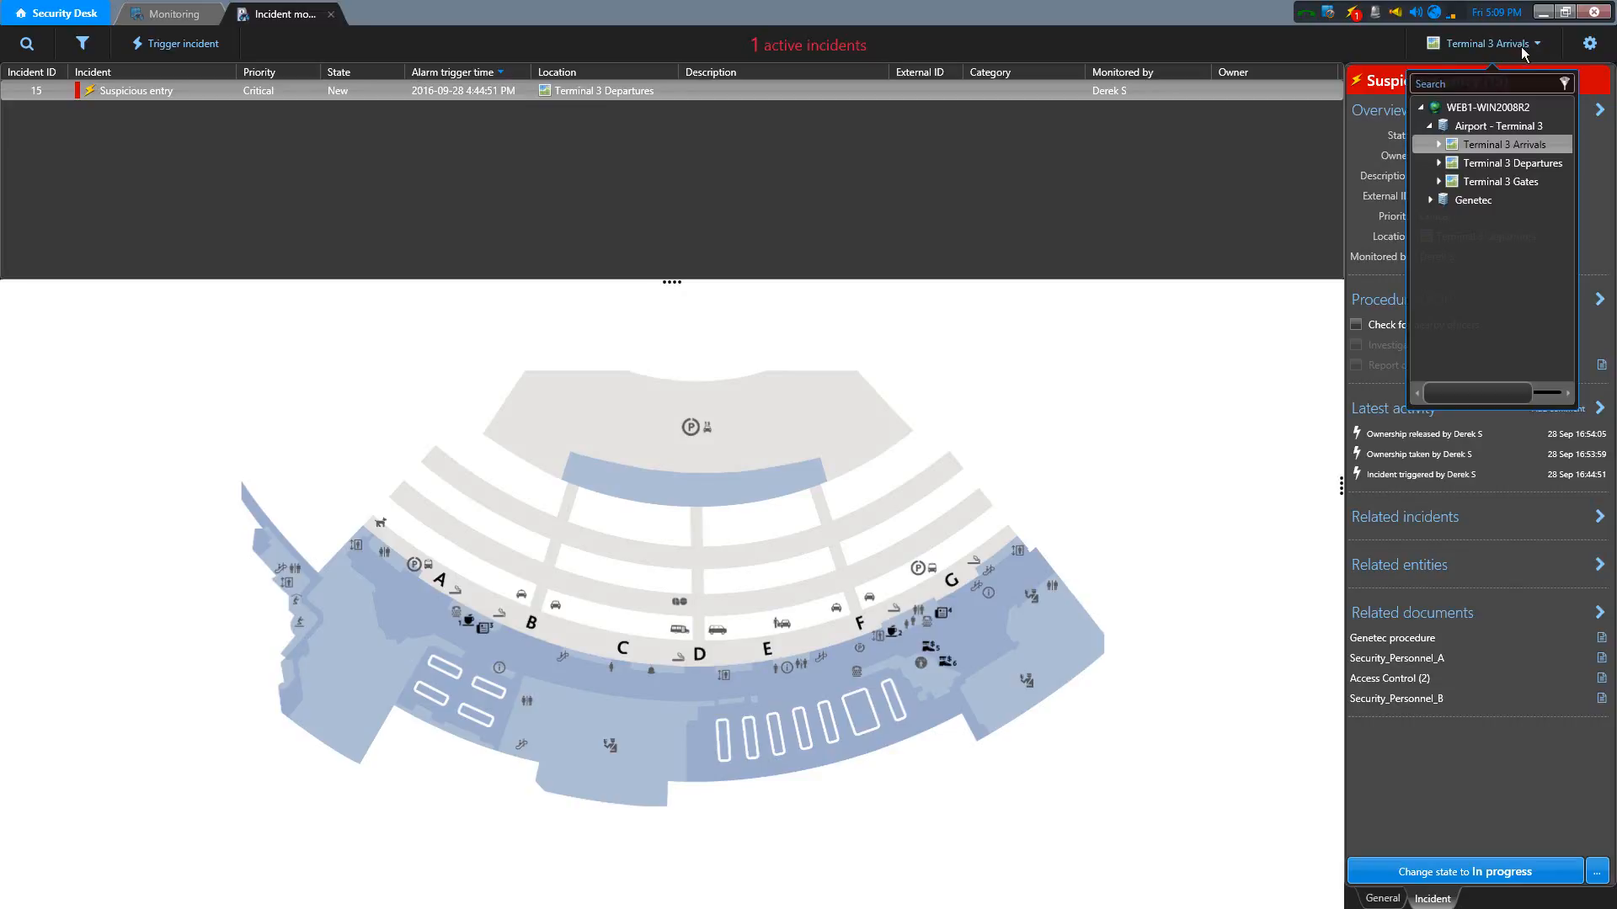
pyautogui.click(1539, 164)
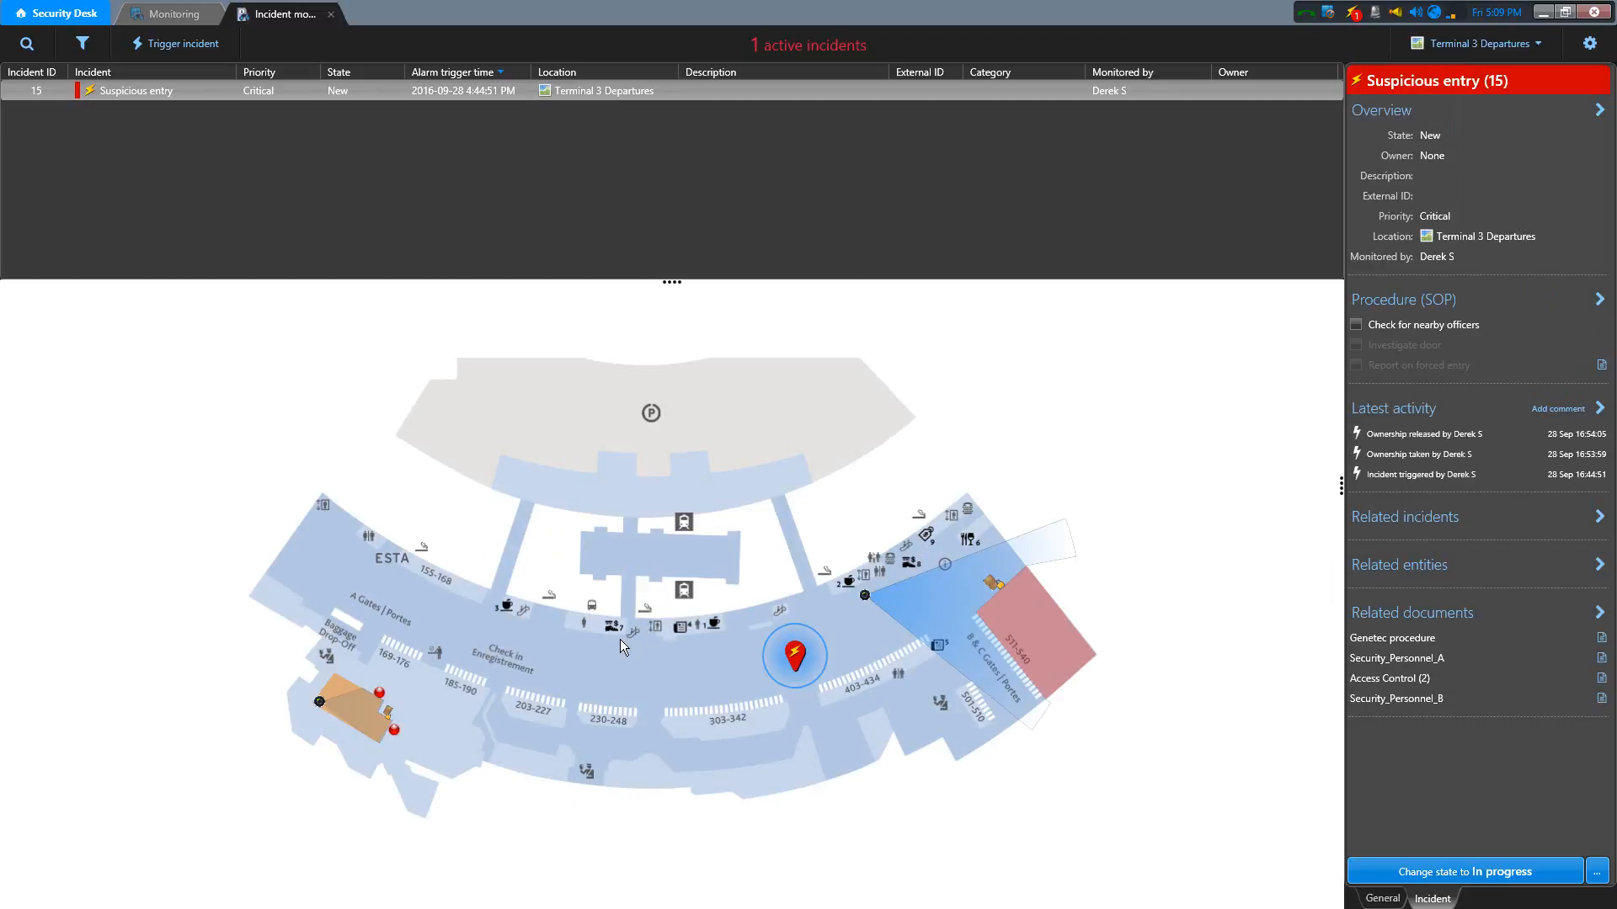
pyautogui.moveTo(620, 639); pyautogui.dragTo(651, 496)
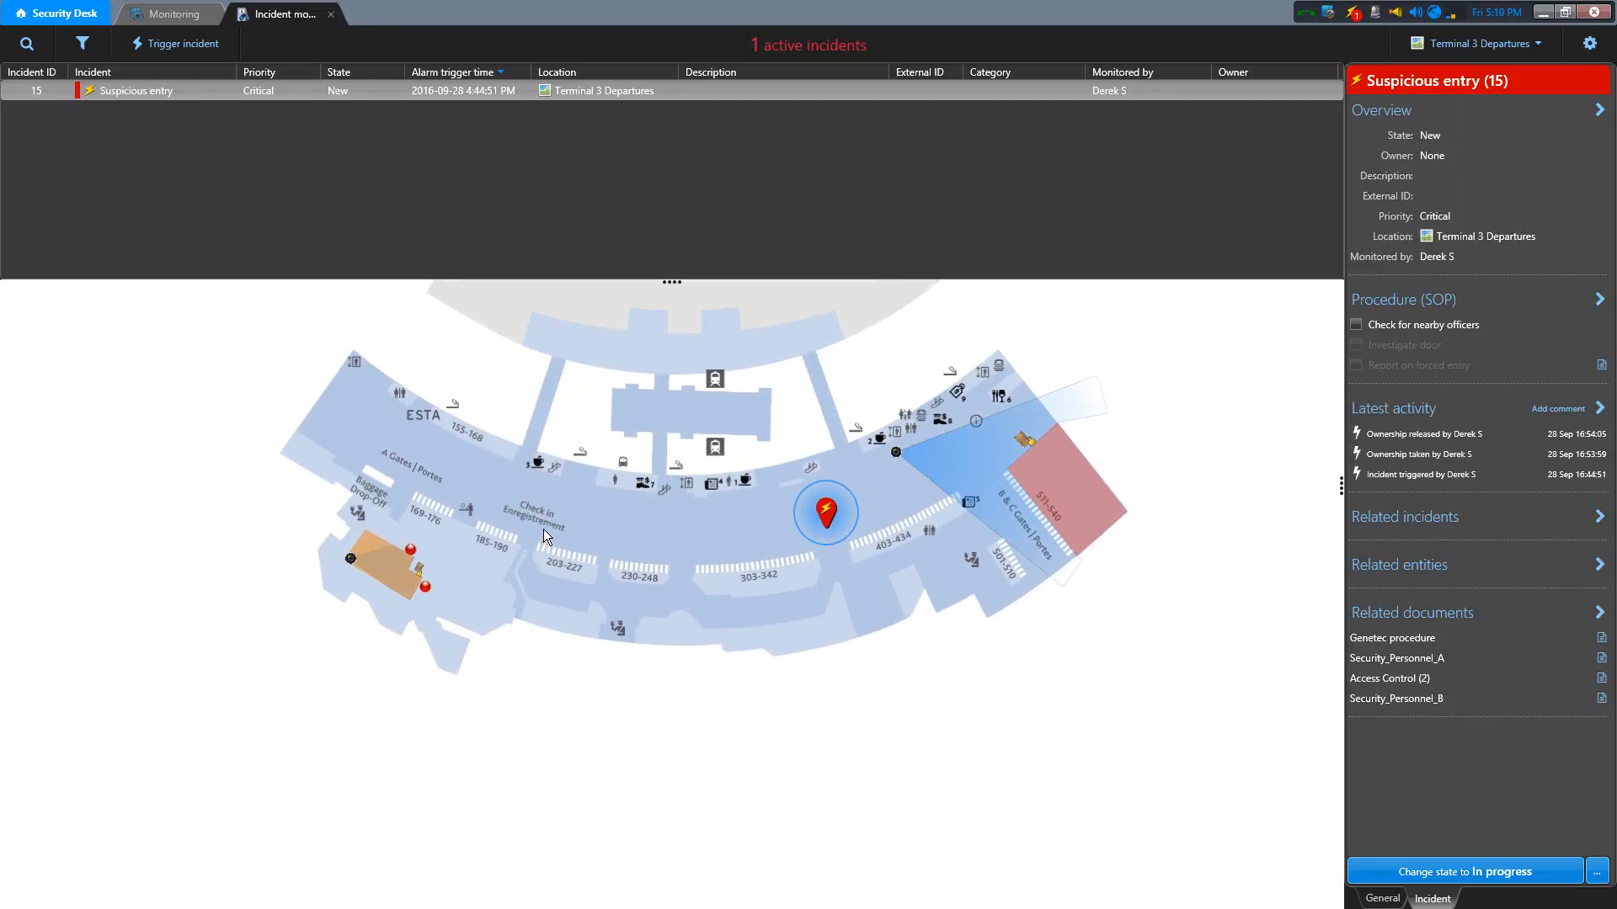
pyautogui.scroll(3, 545, 535)
pyautogui.scroll(-2, 549, 522)
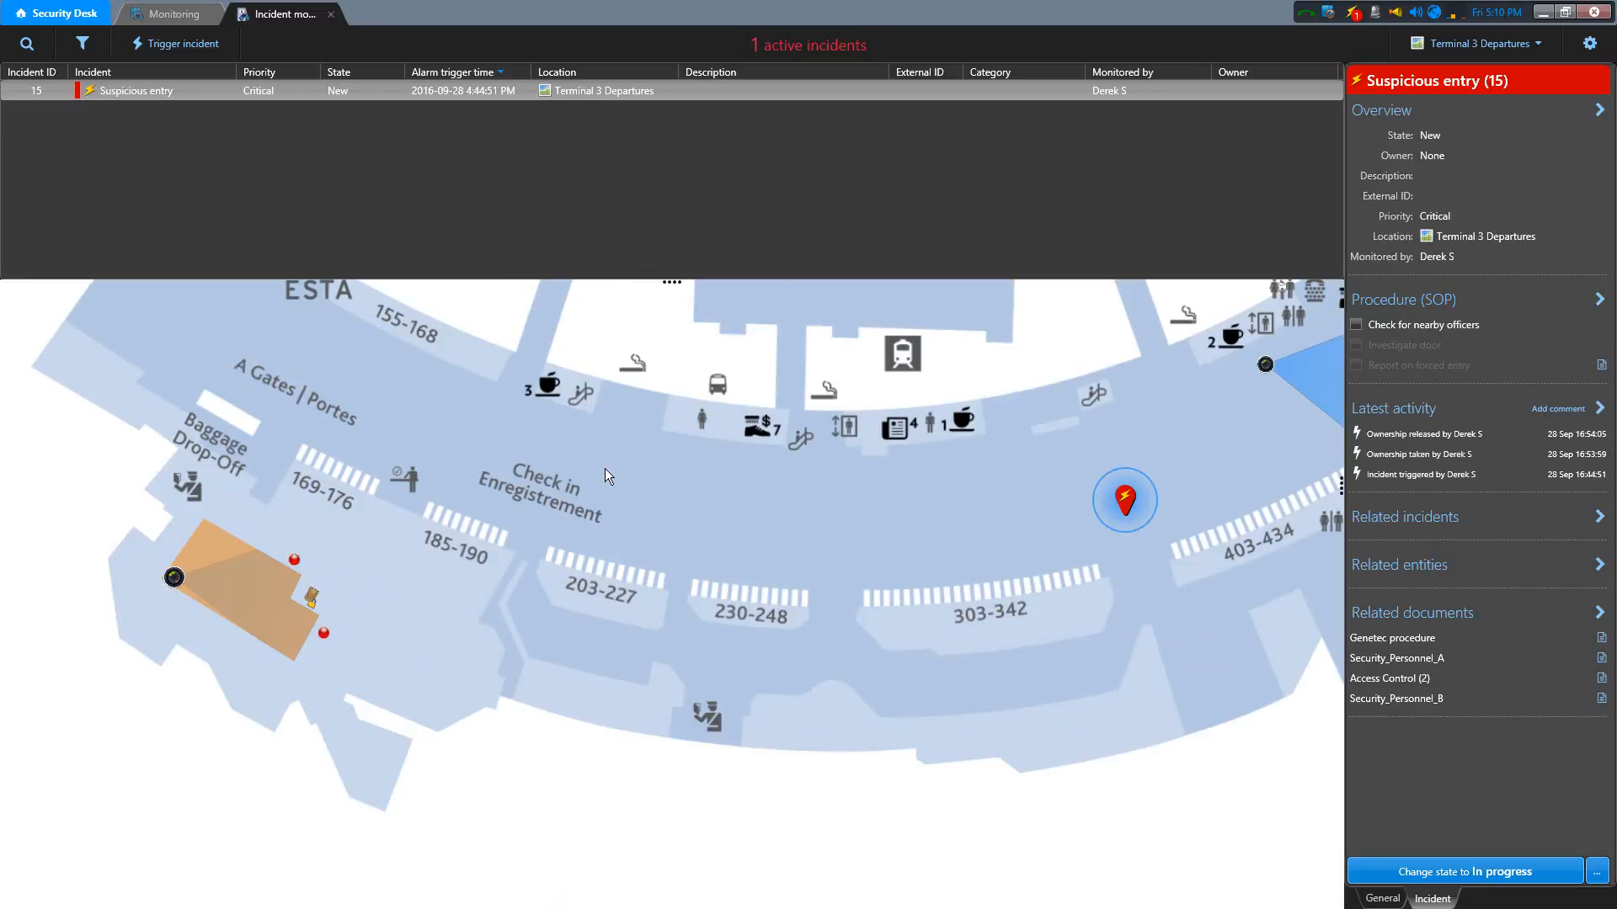
pyautogui.moveTo(605, 468); pyautogui.dragTo(642, 510)
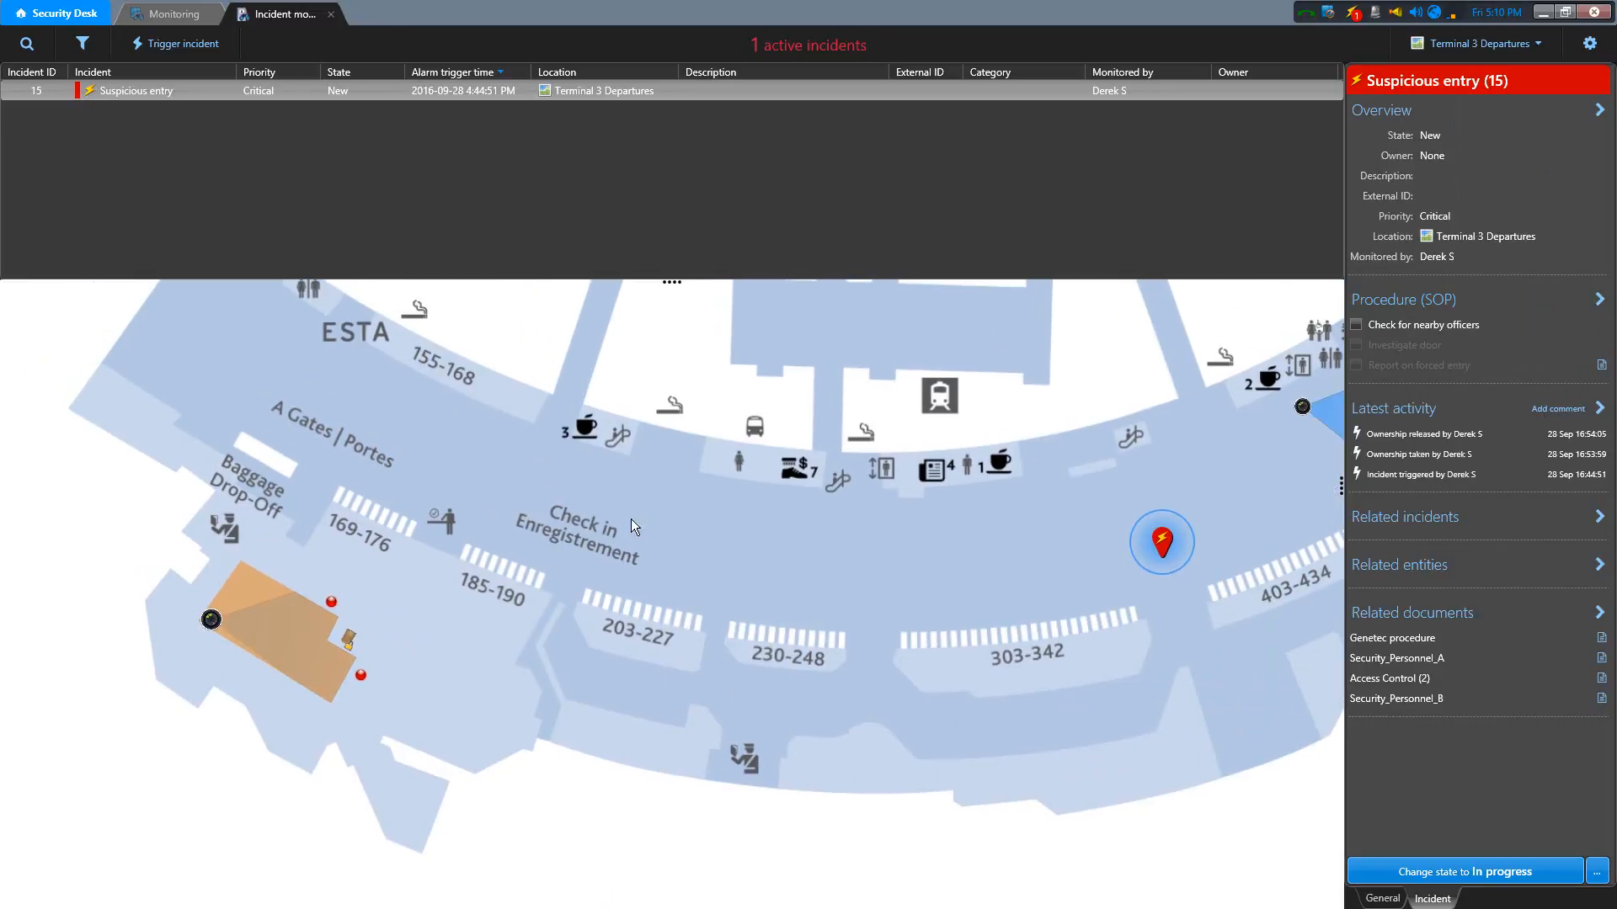
# Trigger a Lost Child incident east of the check-in label, commenting that the father reported it, with his name and phone number
pyautogui.rightClick(732, 513)
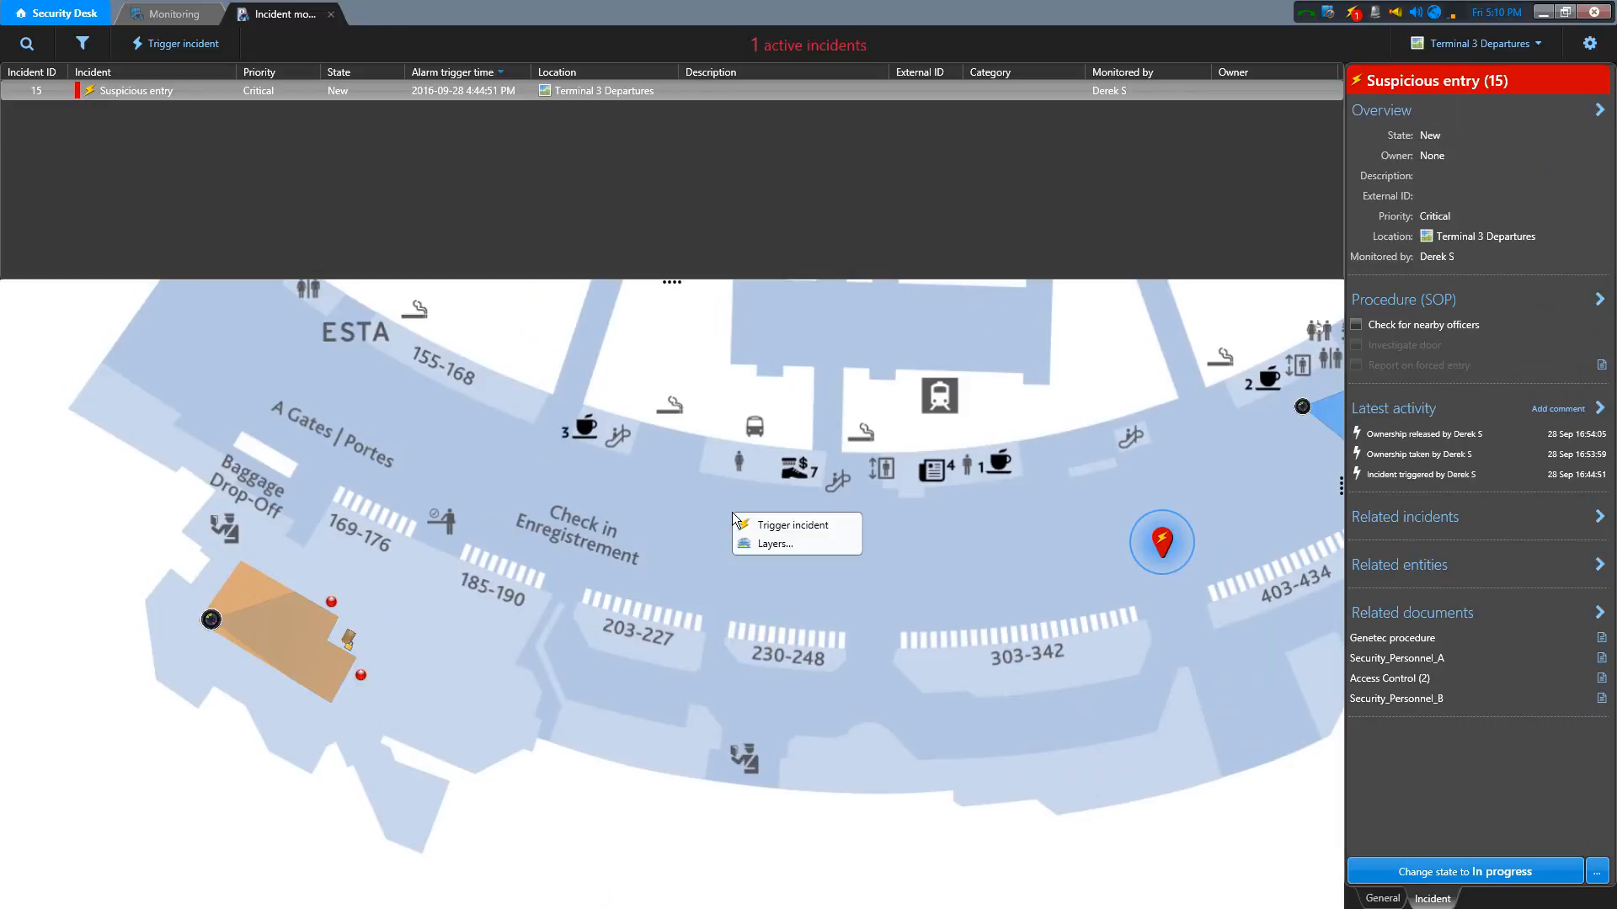
pyautogui.click(833, 527)
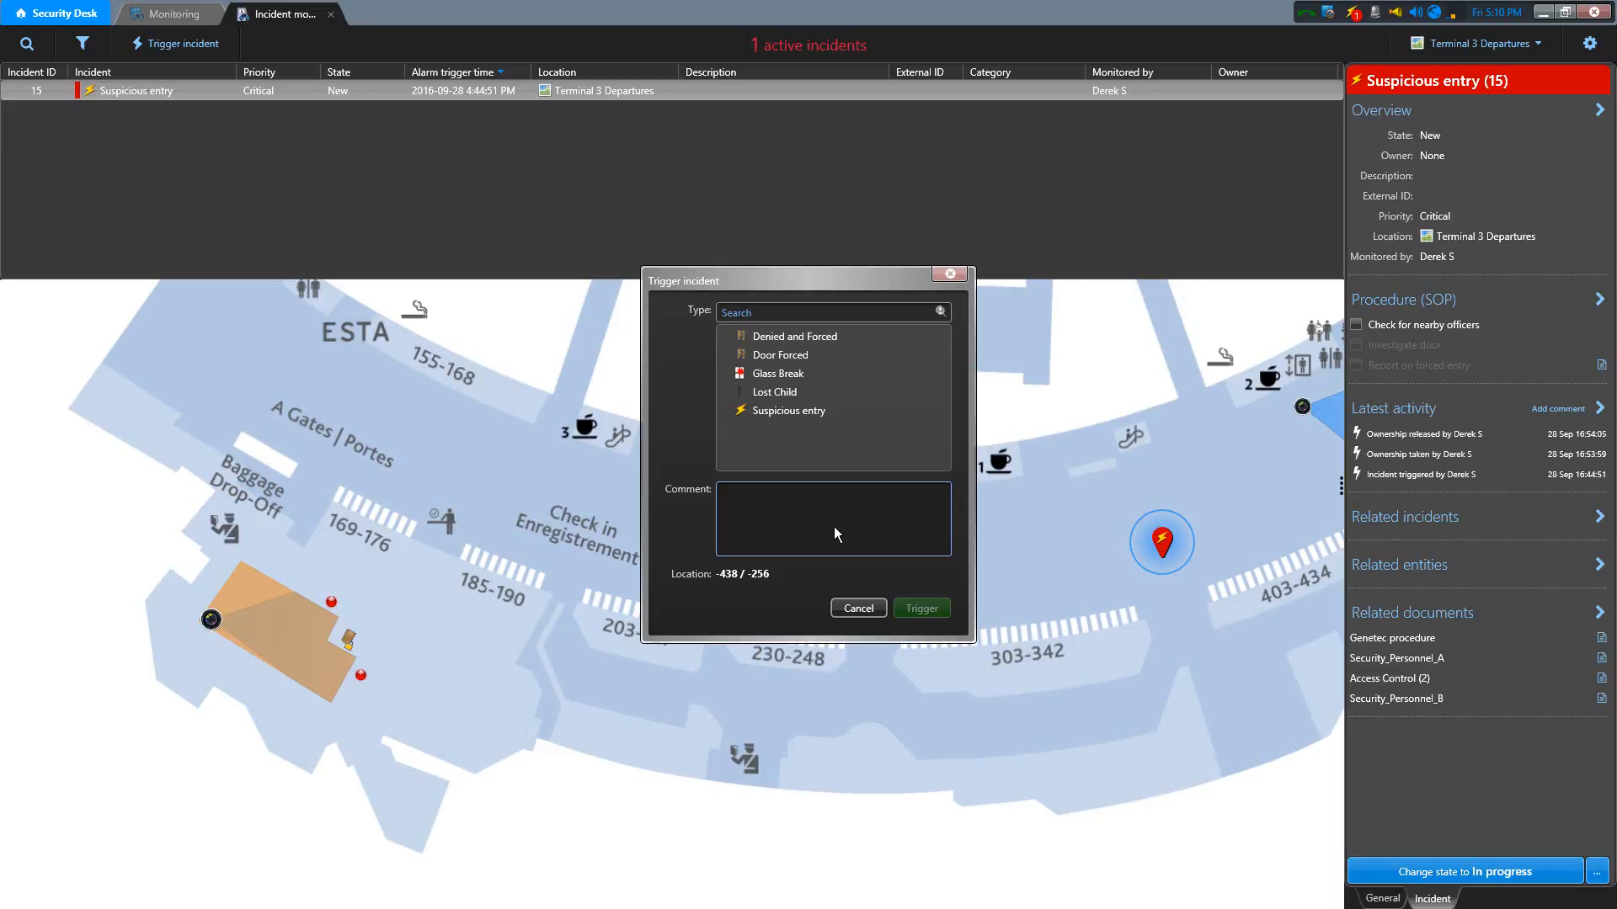
pyautogui.click(816, 392)
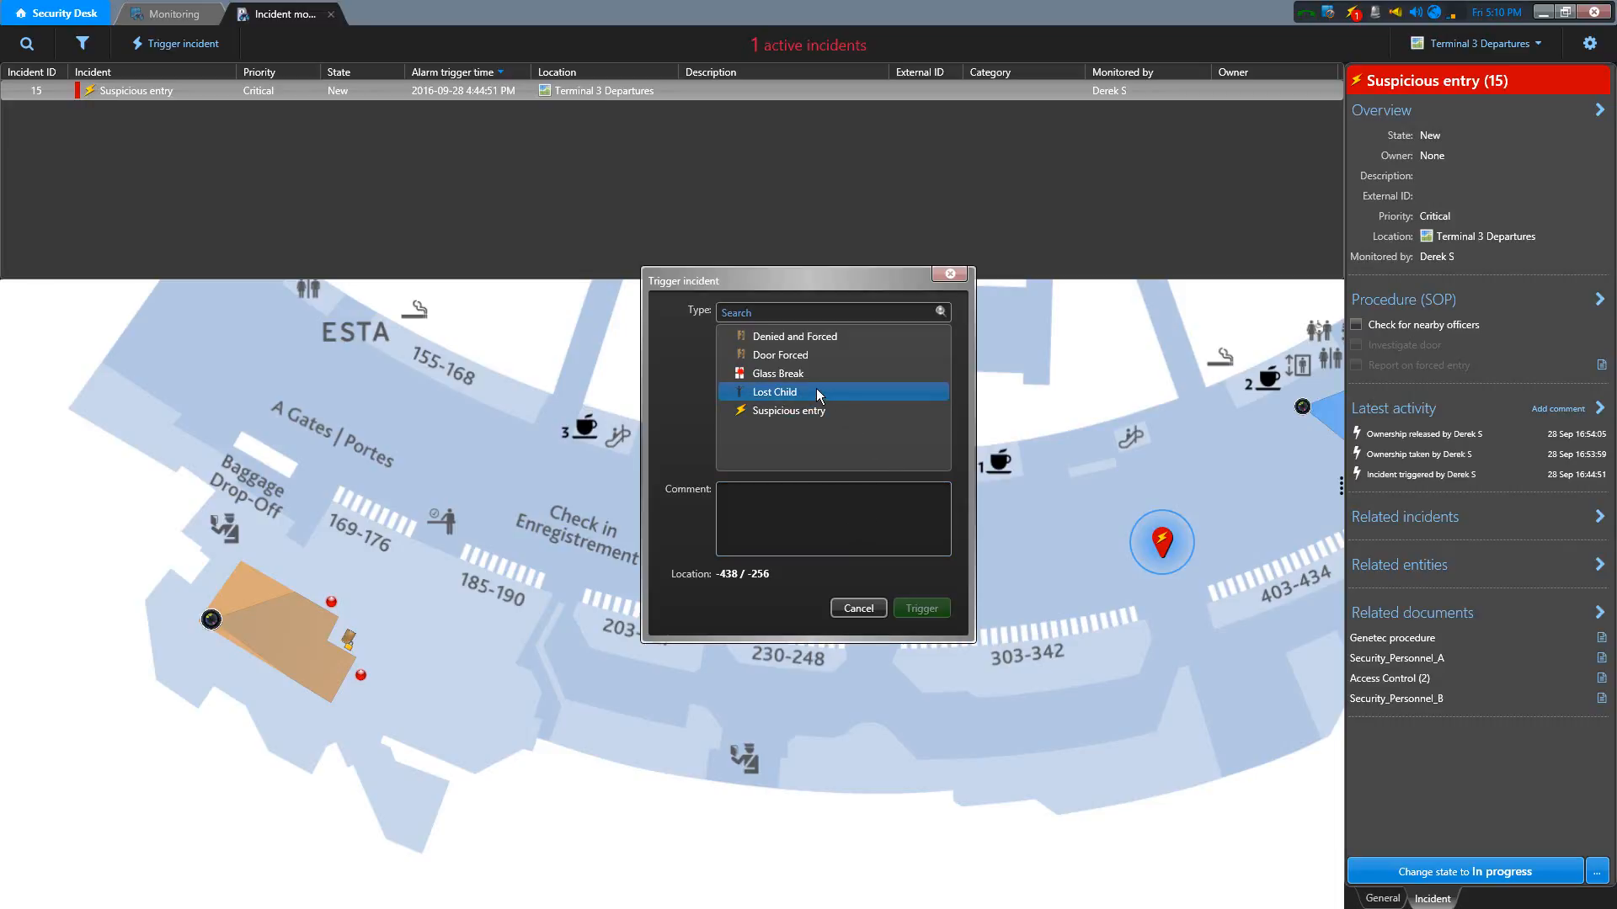
pyautogui.click(816, 392)
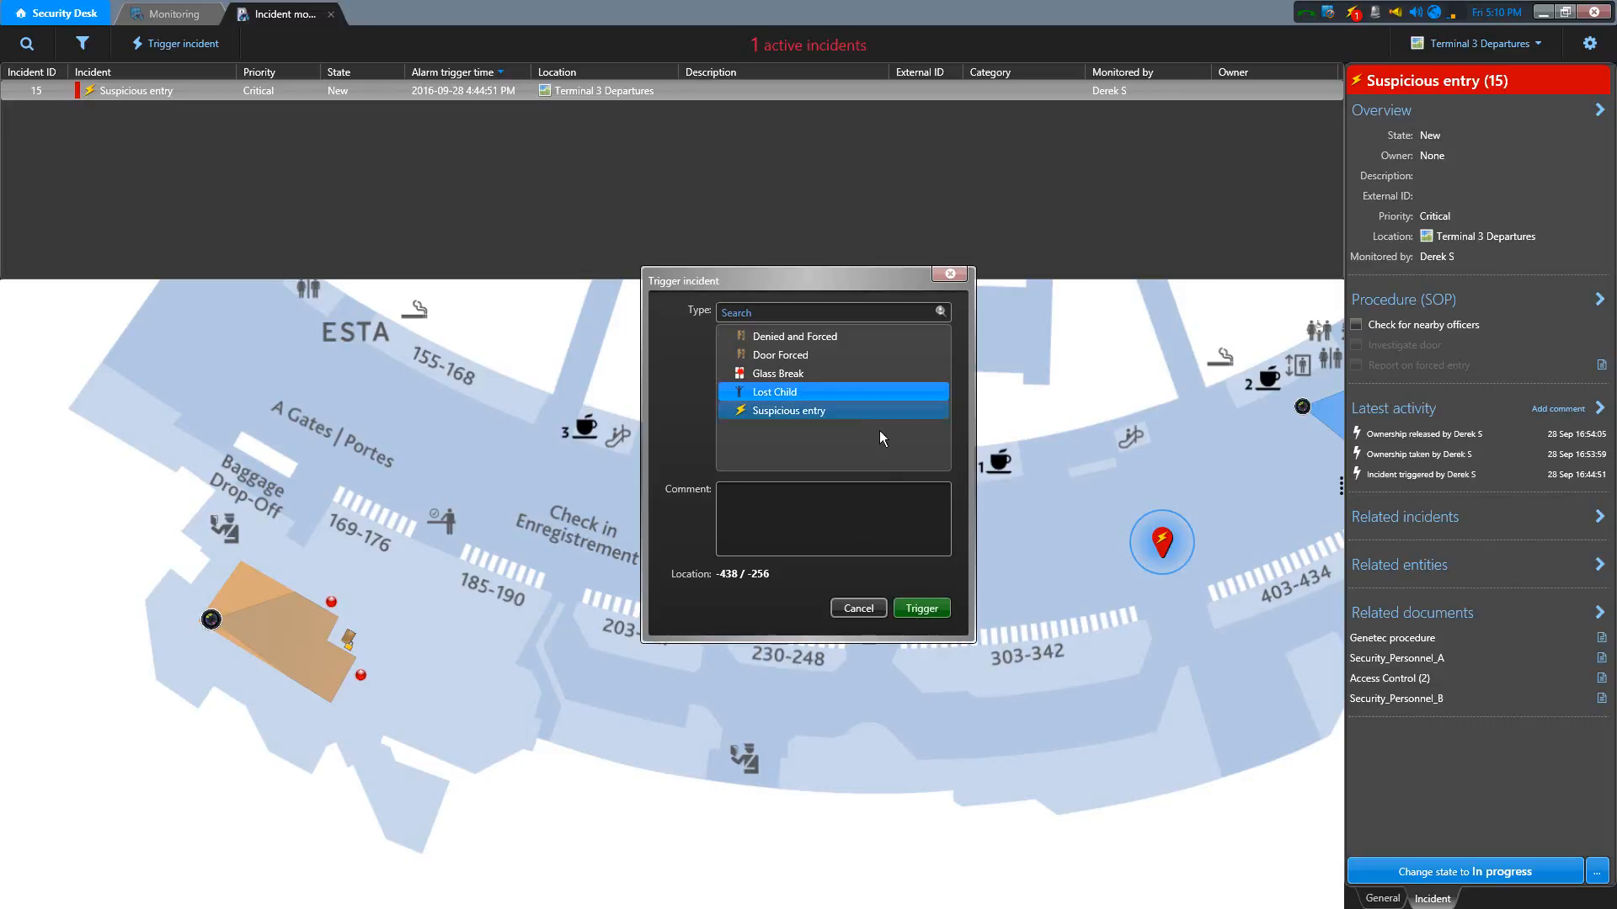
pyautogui.click(831, 506)
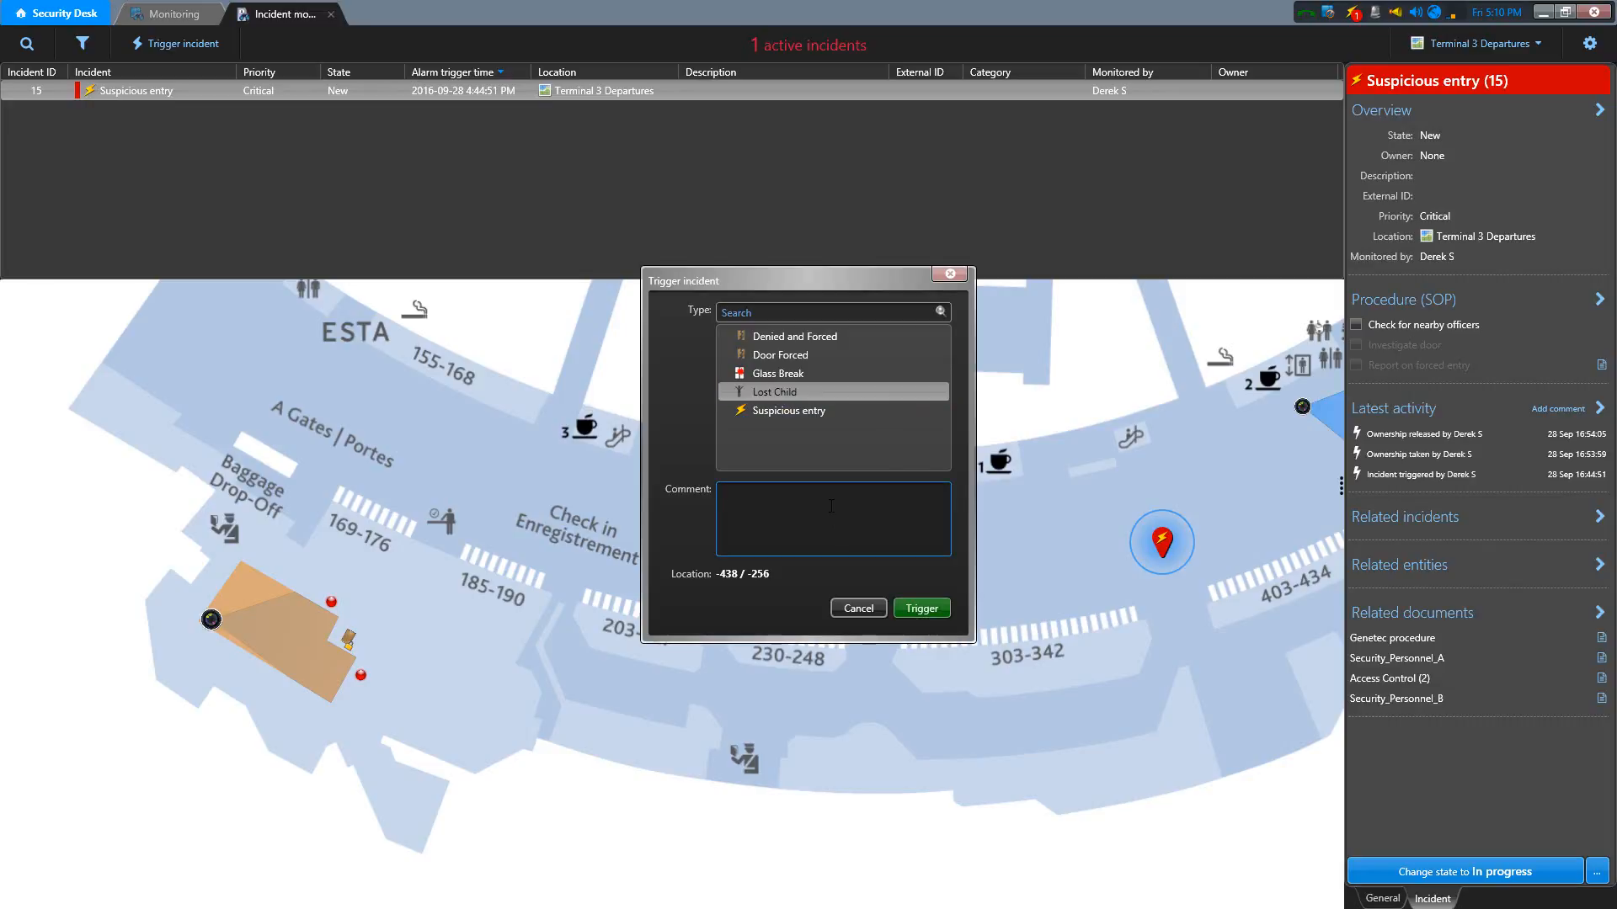
pyautogui.write('Reported by father, Joseph Smith, 555-555')
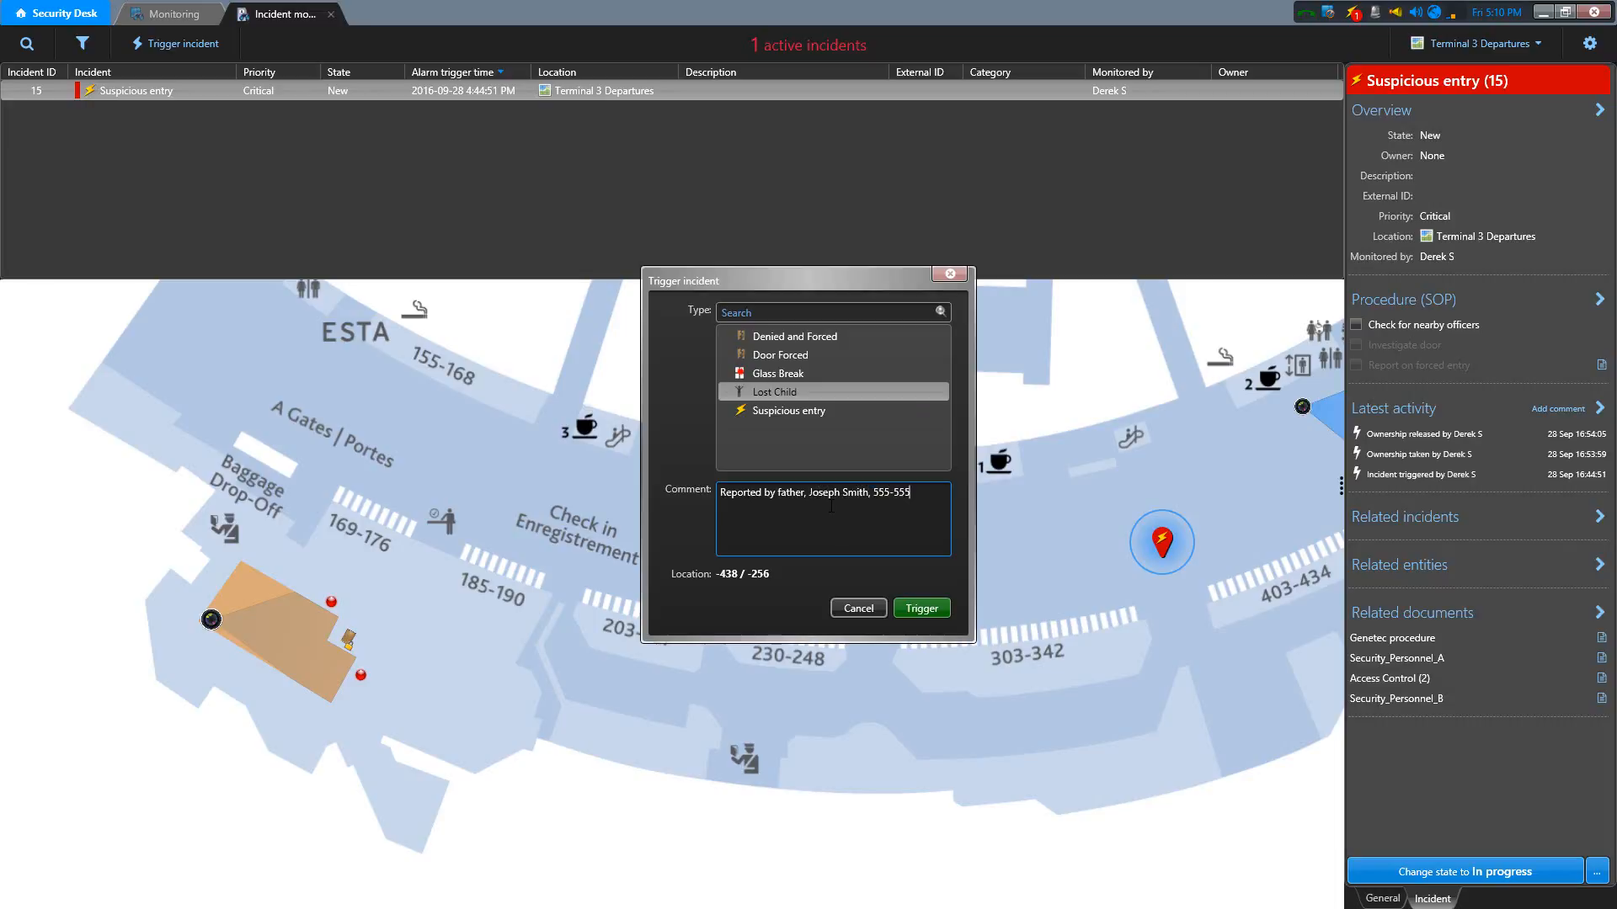
pyautogui.write('-1212')
pyautogui.click(936, 609)
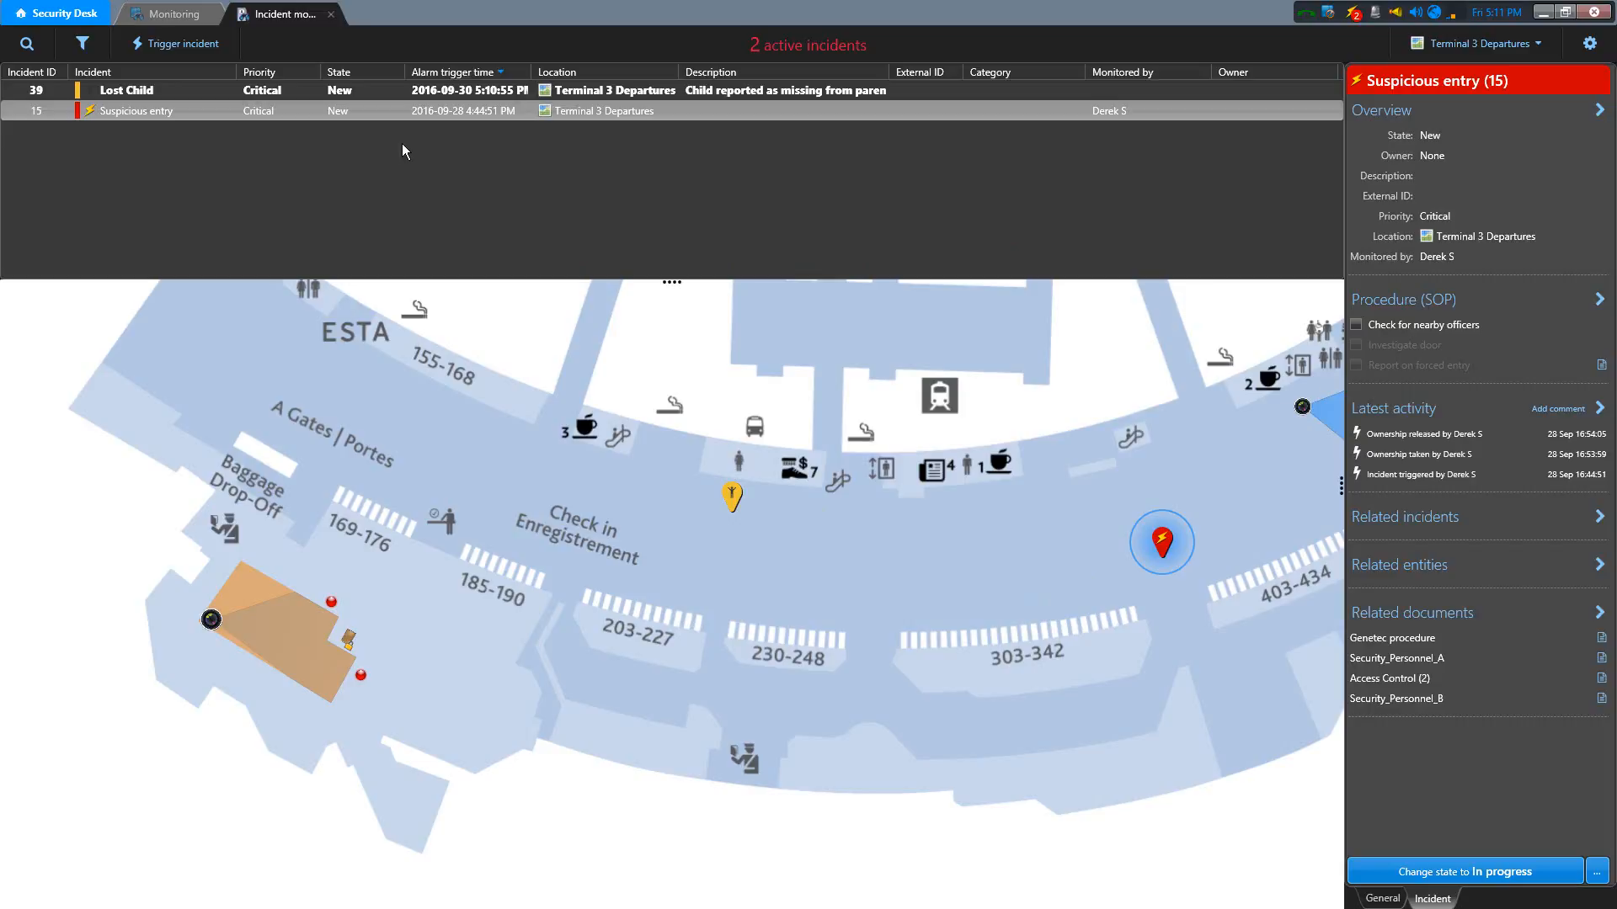
# Select the new Lost Child incident and change its state to In progress
pyautogui.click(934, 90)
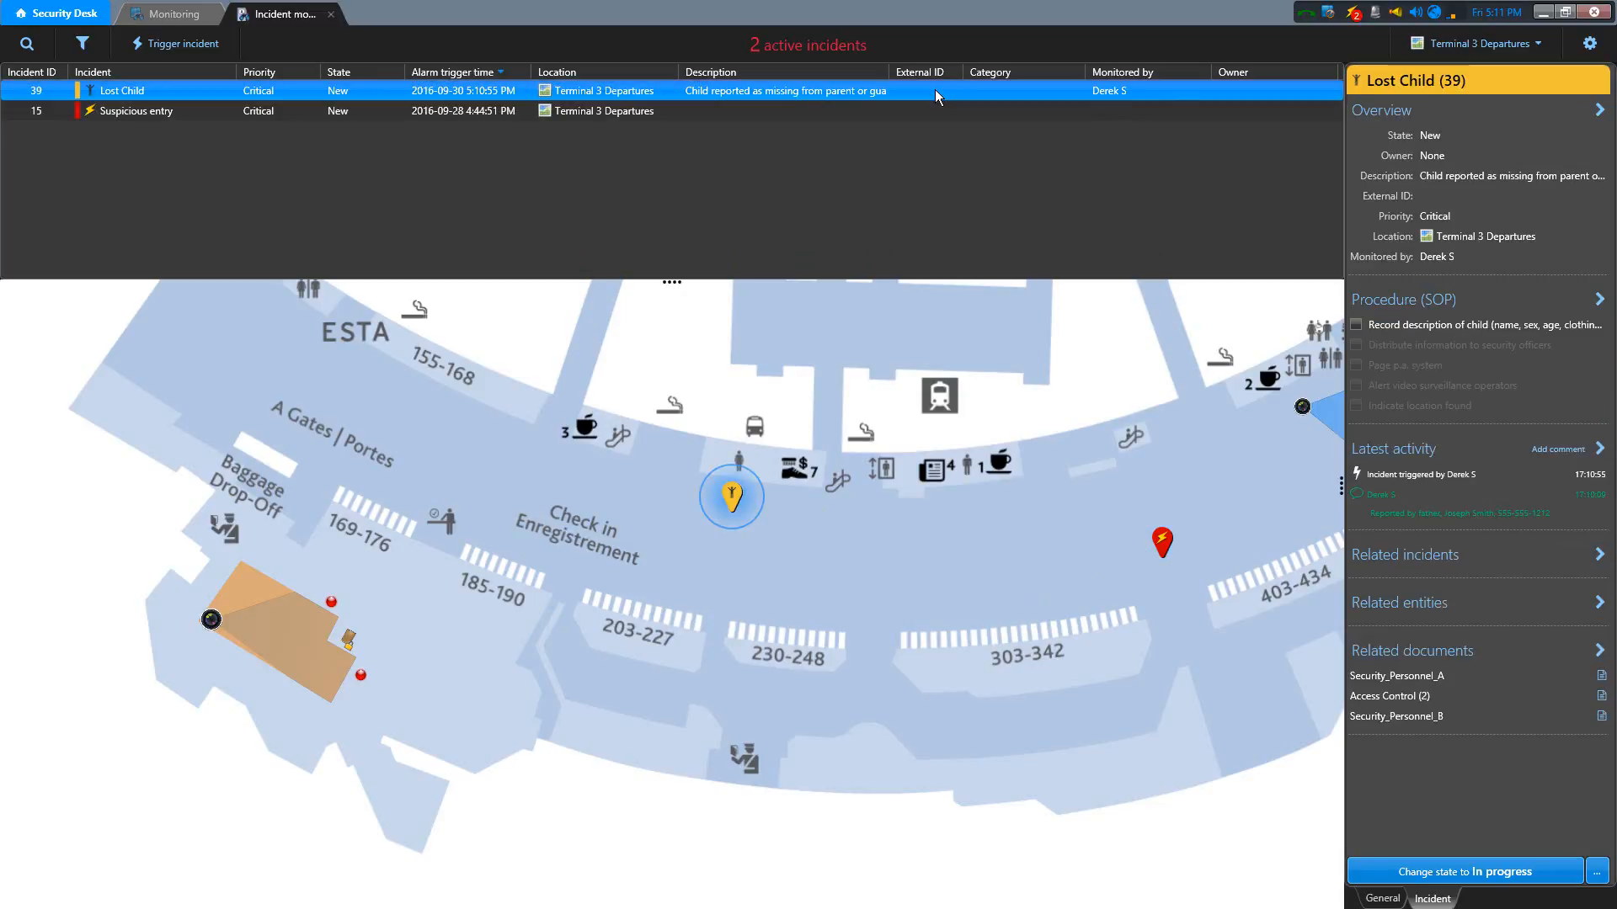
pyautogui.rightClick(1119, 99)
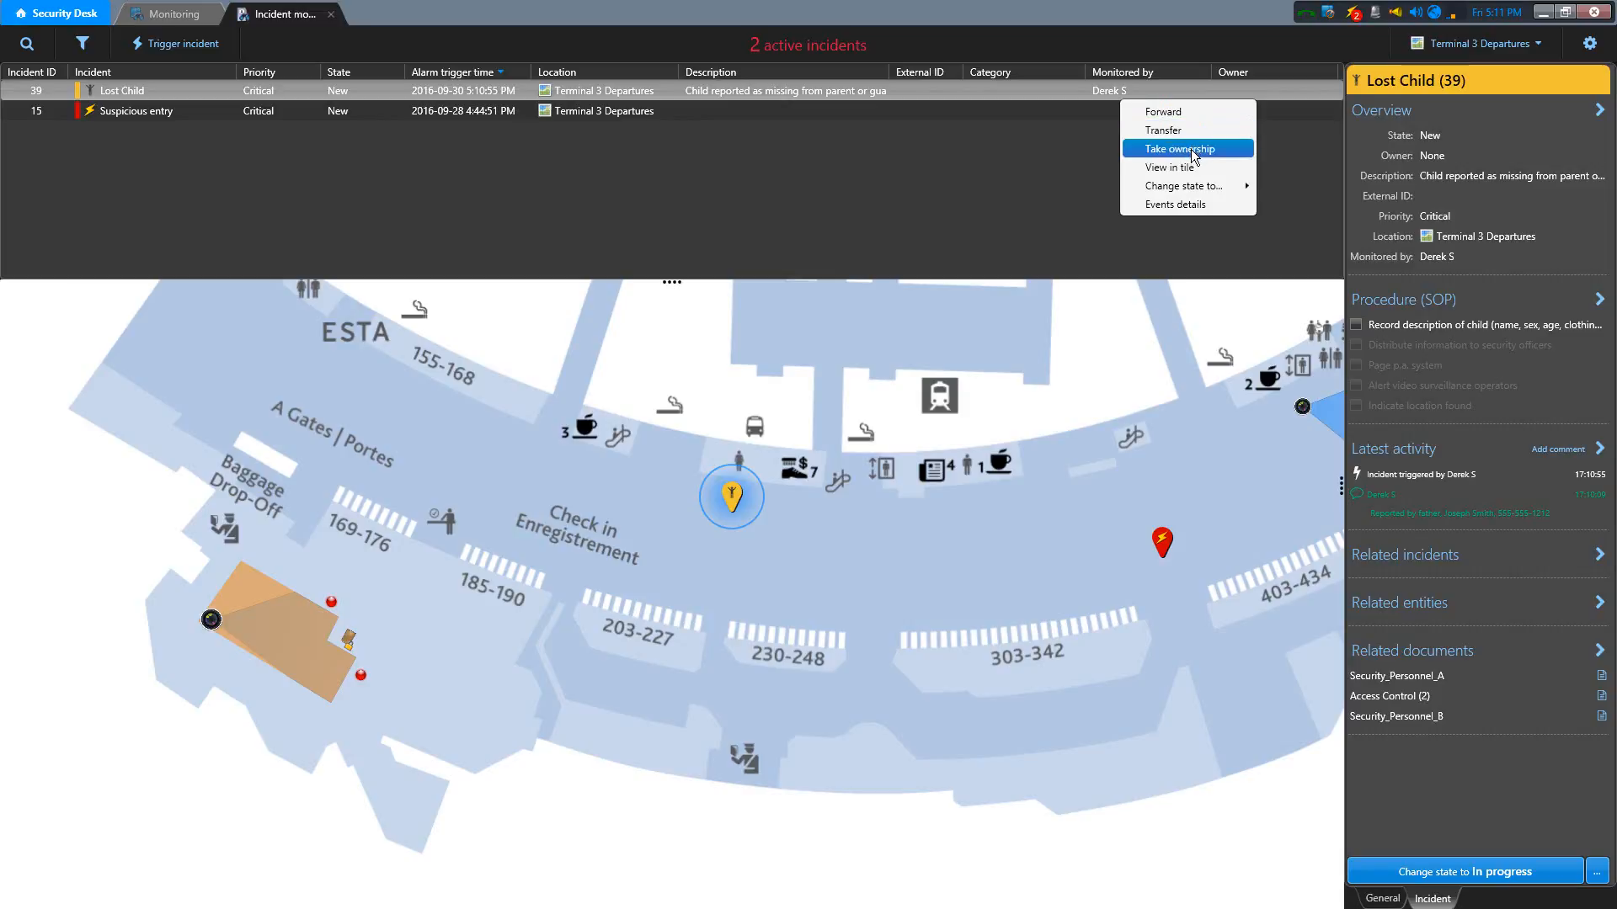
pyautogui.click(982, 185)
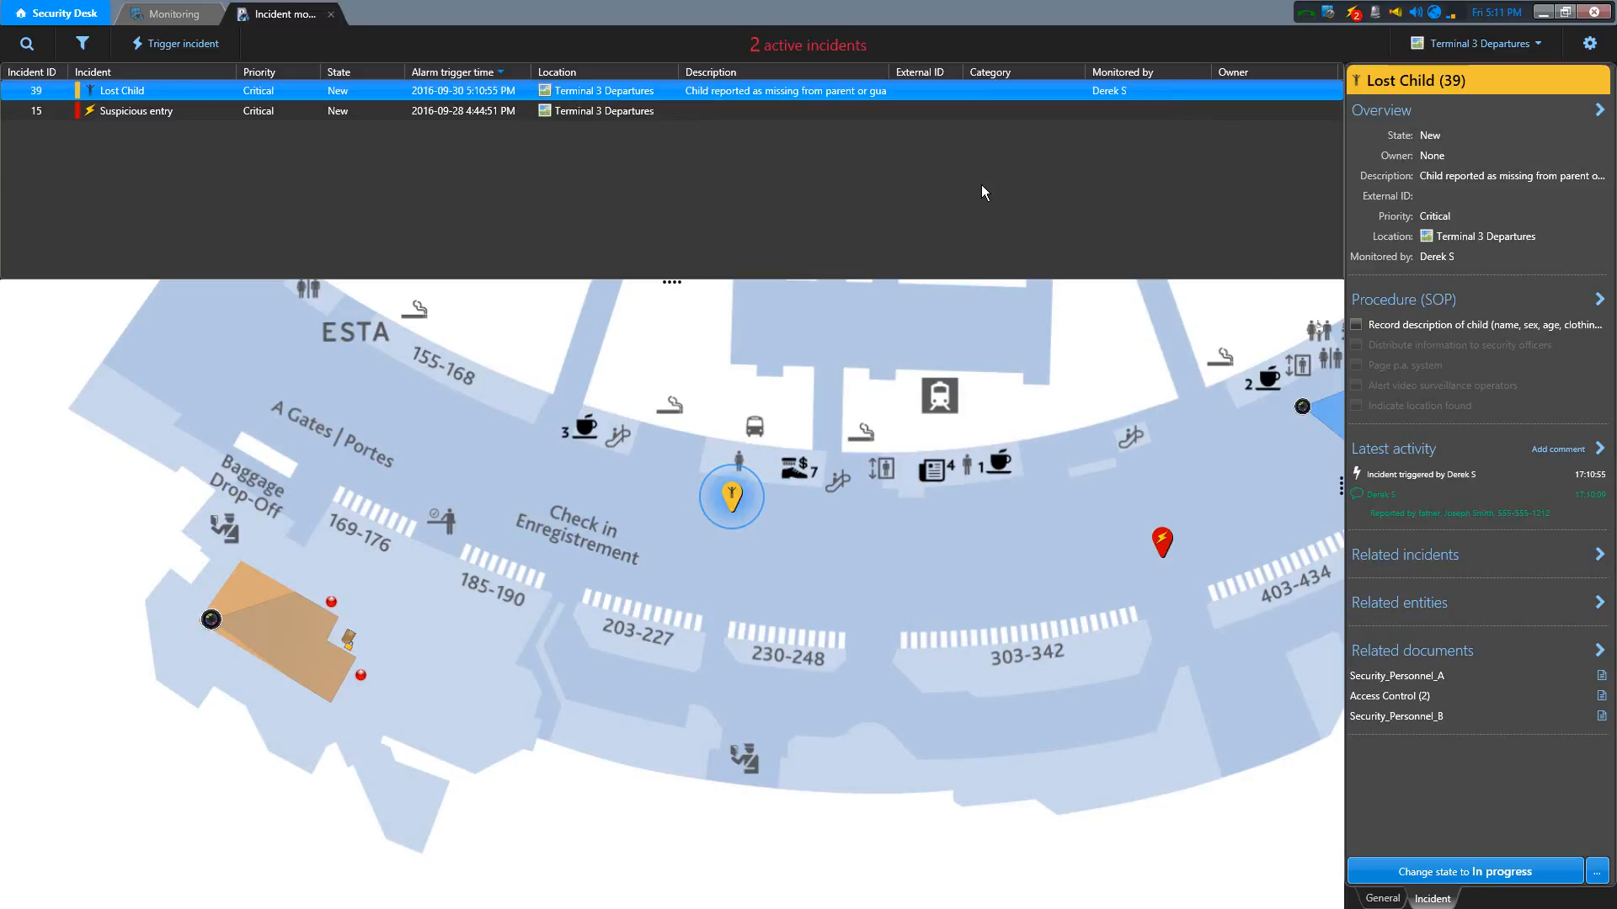
pyautogui.click(1404, 873)
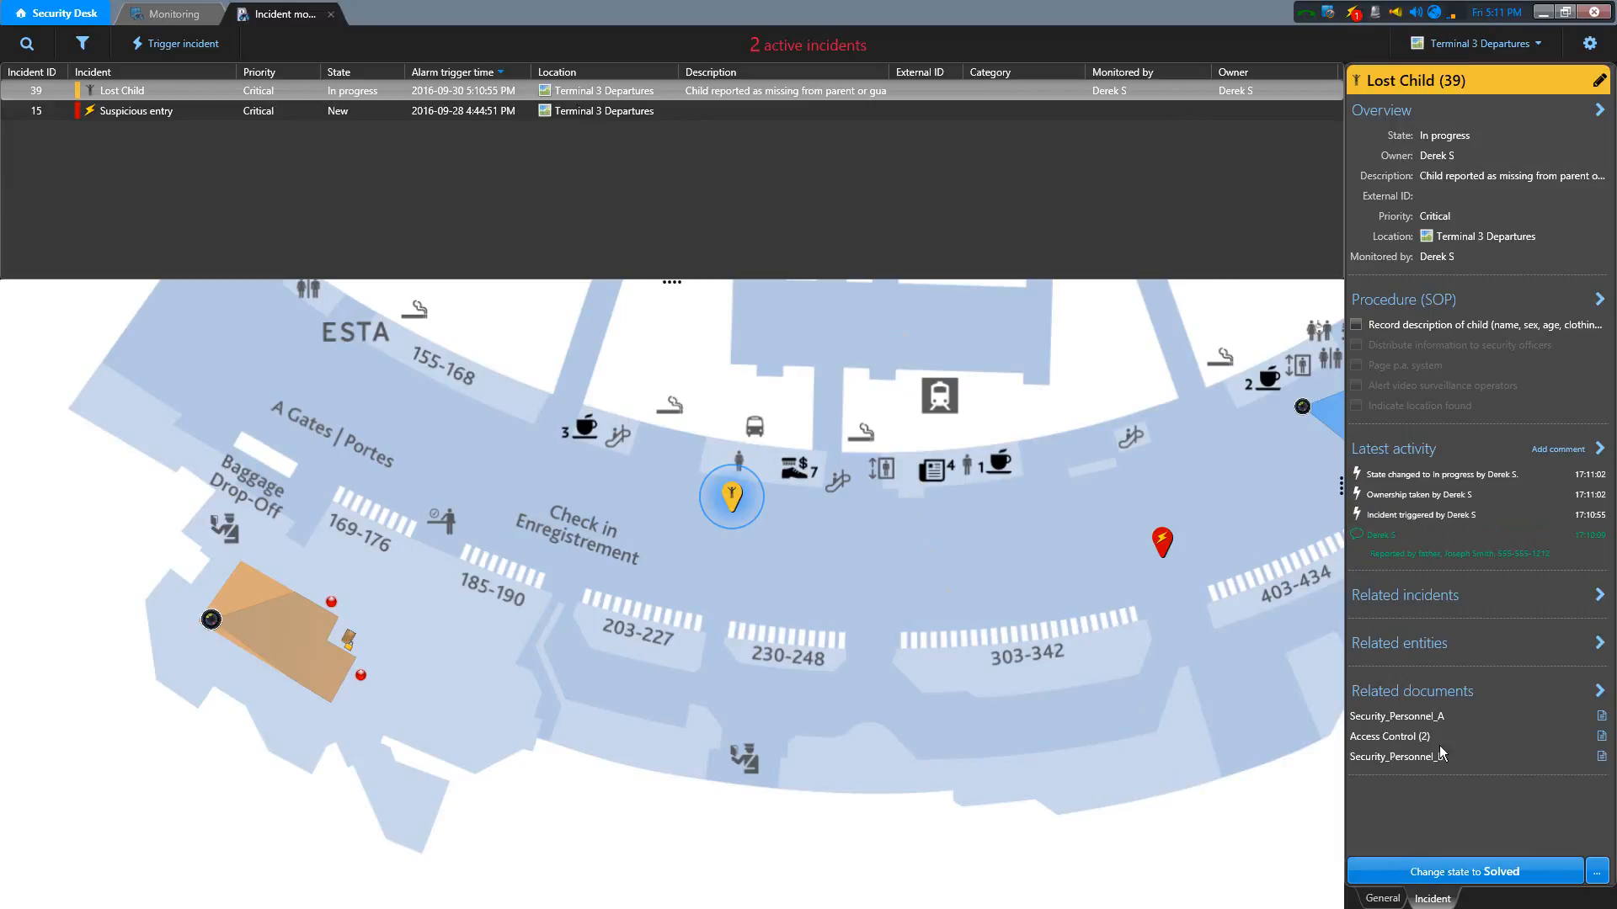
pyautogui.rightClick(1285, 93)
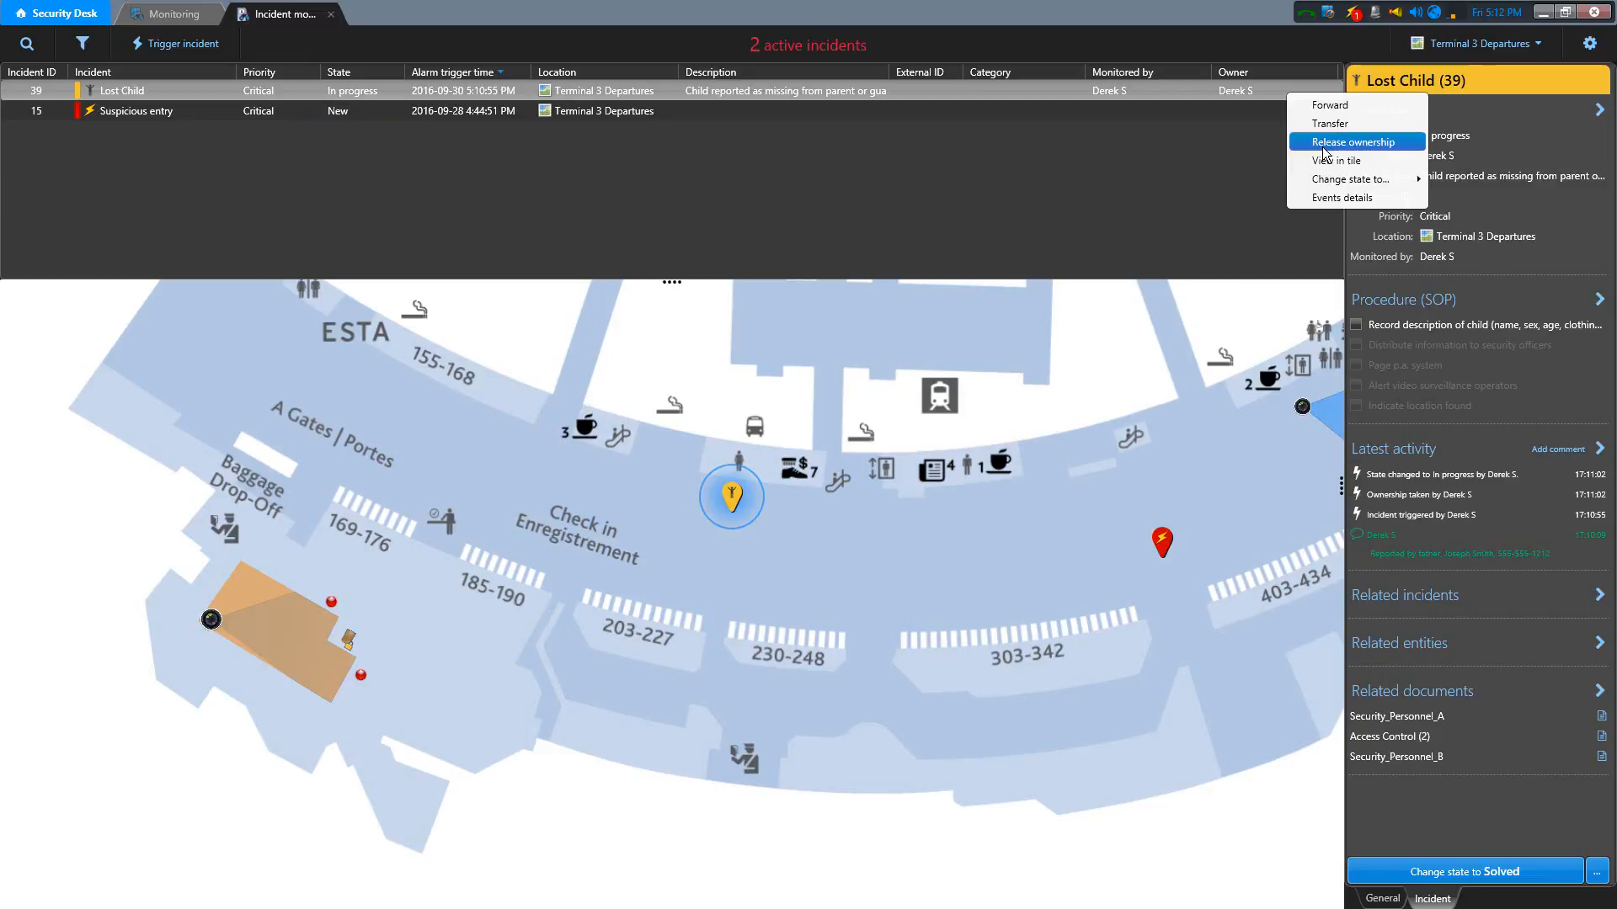
pyautogui.click(1180, 172)
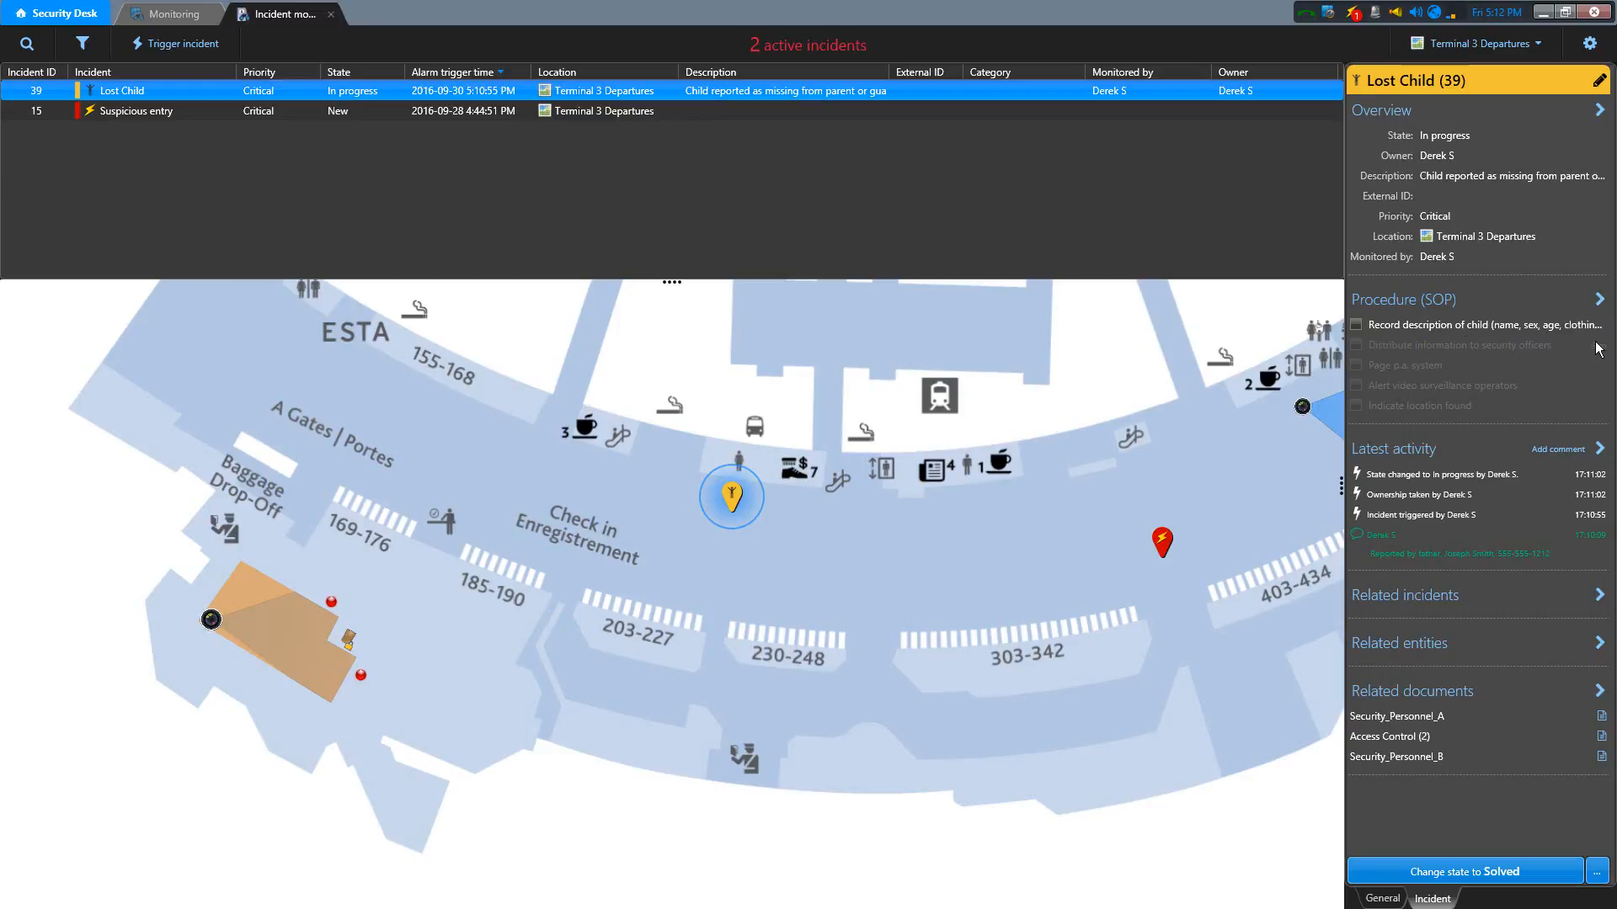
# Complete the child description procedure step with the child's name, male, 7 years old, red shirt with yellow stripes, blue pants
pyautogui.moveTo(1601, 333)
pyautogui.click(1356, 322)
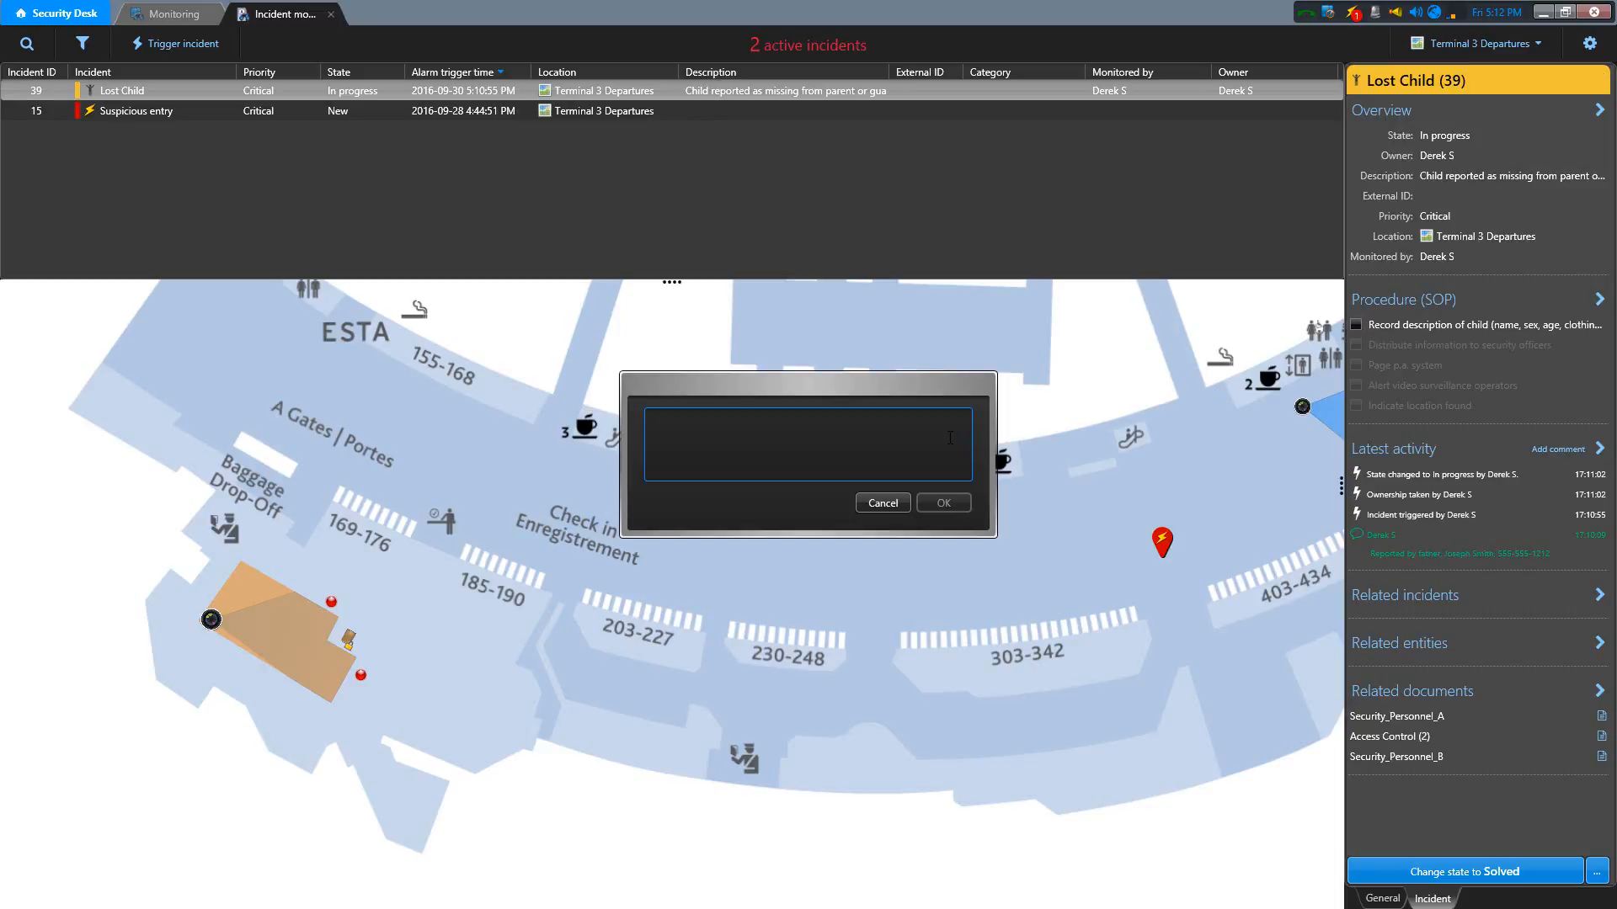
pyautogui.write('Bobby Smith, male, 7 years old')
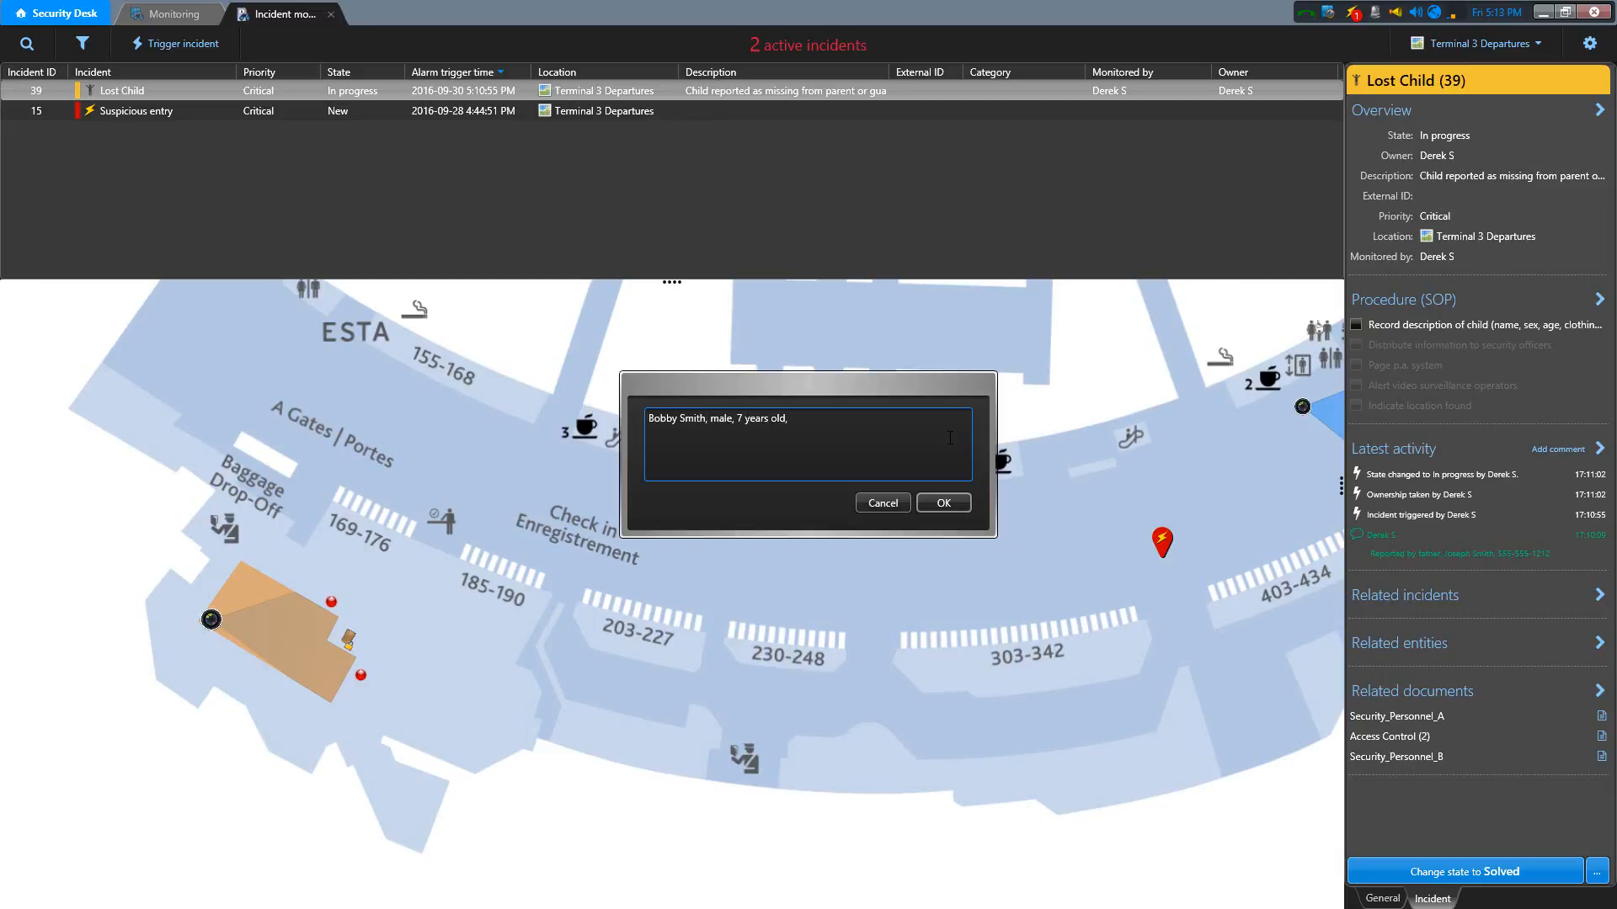
pyautogui.write(', red shirt with yellow stripes, blue pants')
pyautogui.click(943, 503)
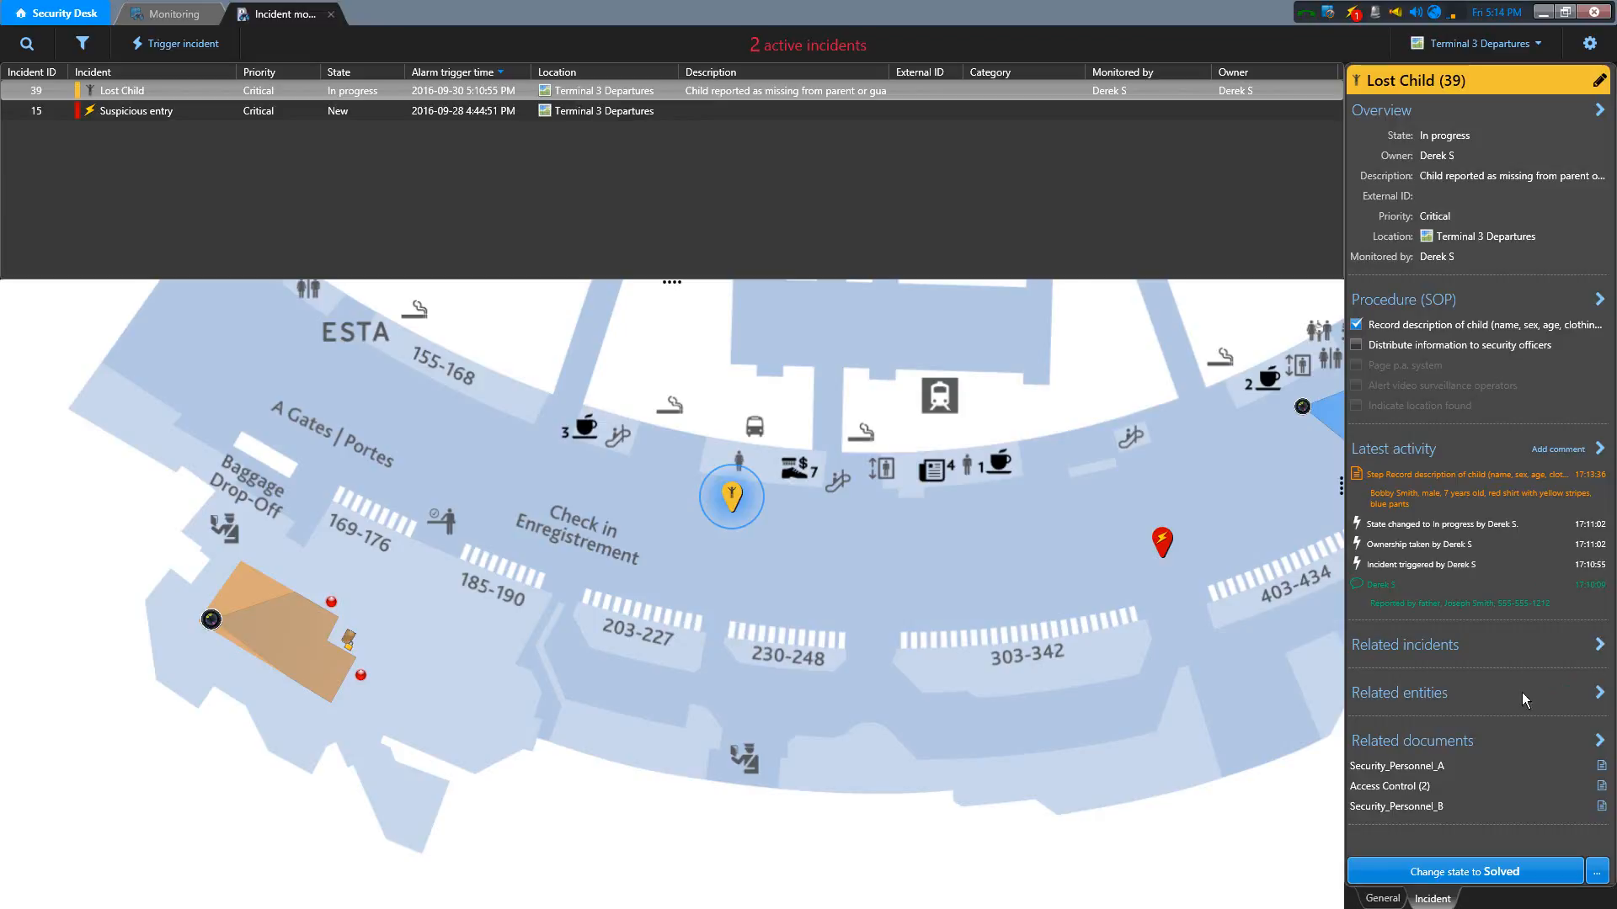
# Attach Secure Area and B/C Gates to the Lost Child incident as a related entity
pyautogui.click(1432, 704)
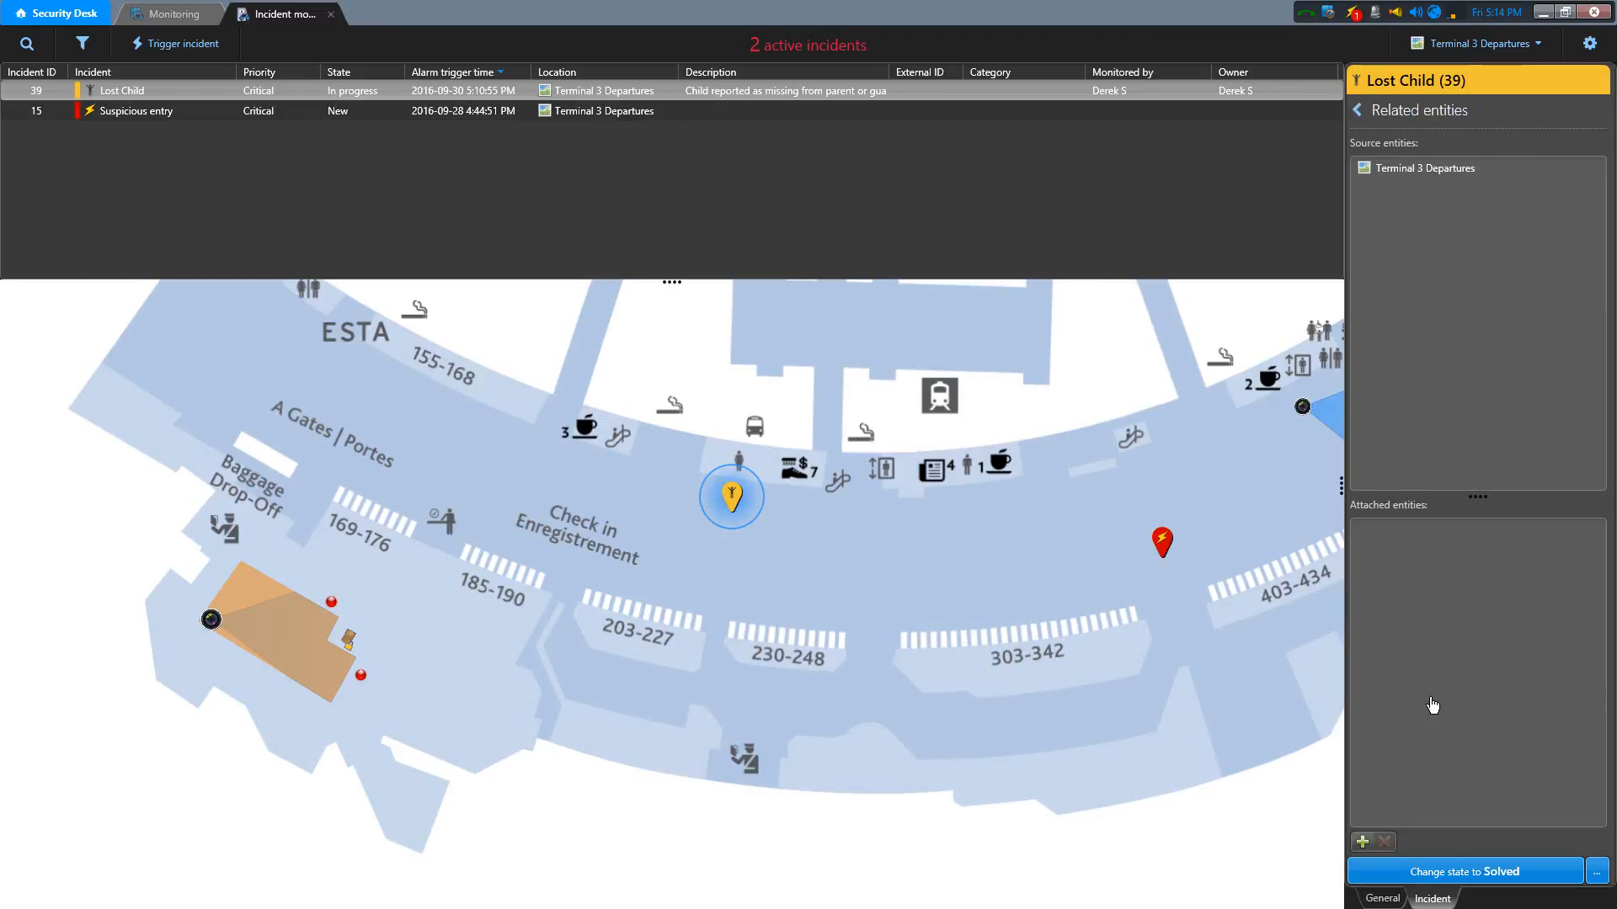
pyautogui.click(1361, 840)
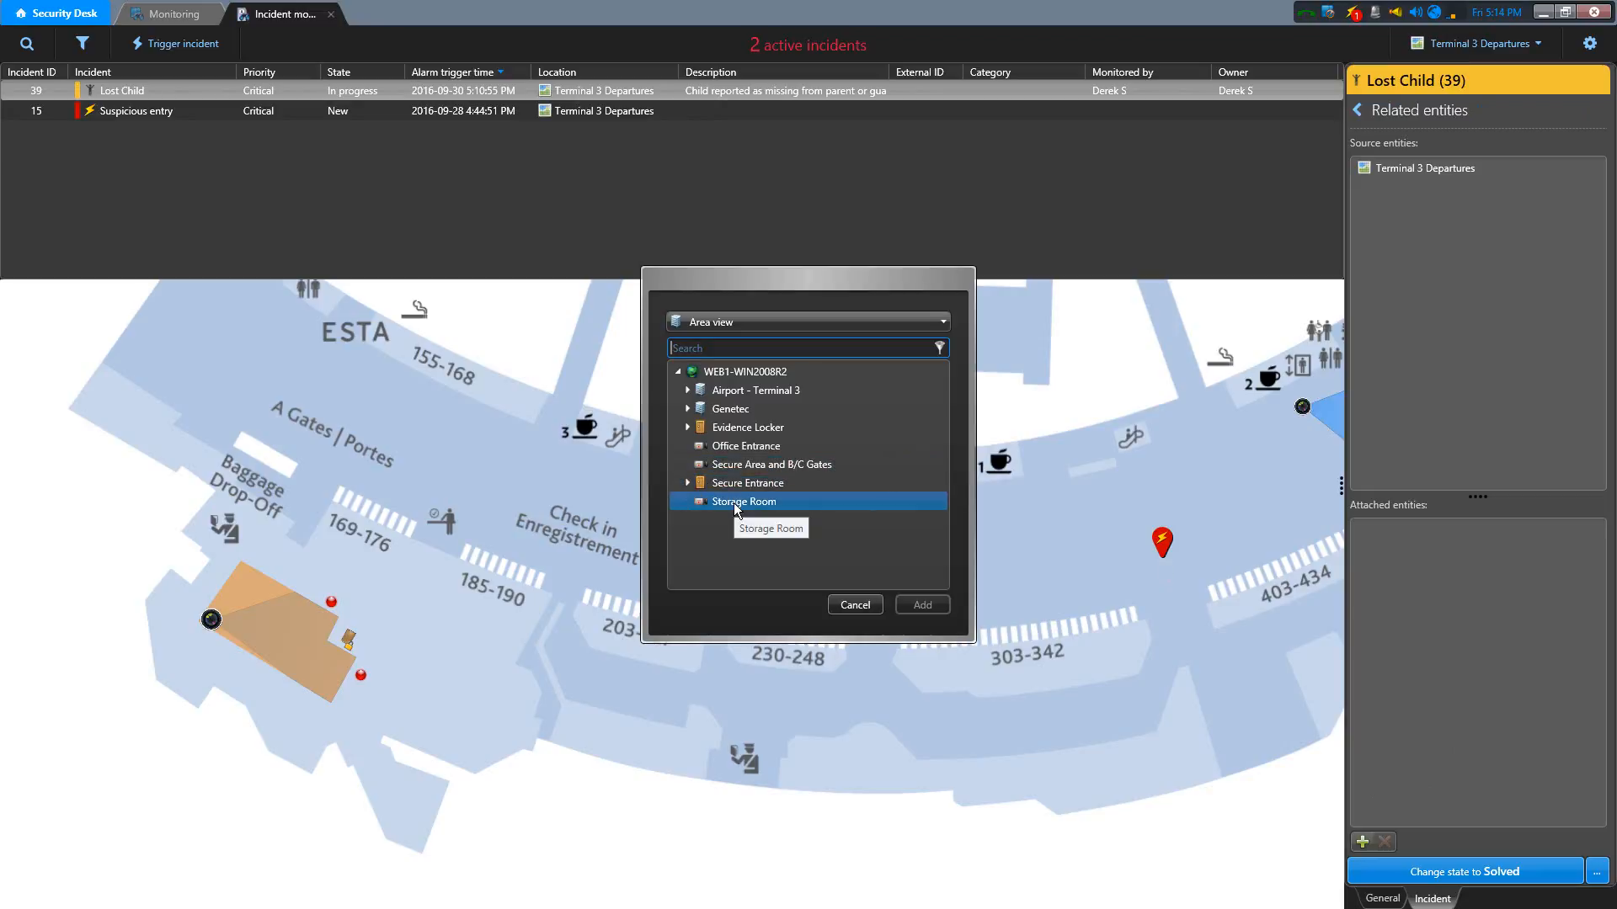
pyautogui.click(737, 464)
pyautogui.click(921, 604)
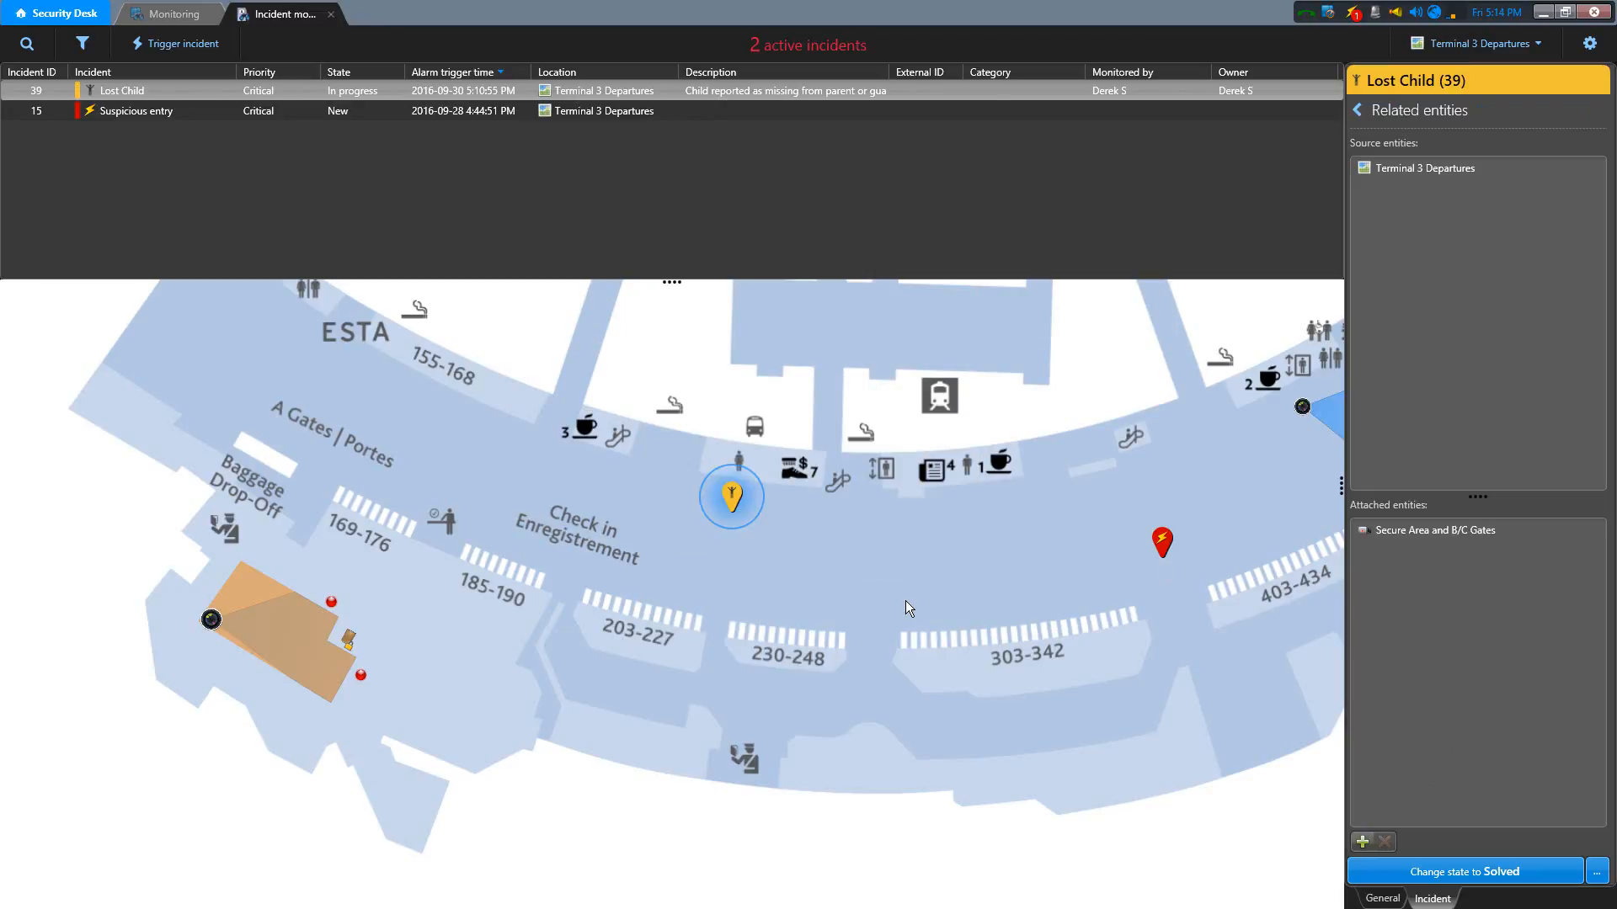
pyautogui.click(1357, 111)
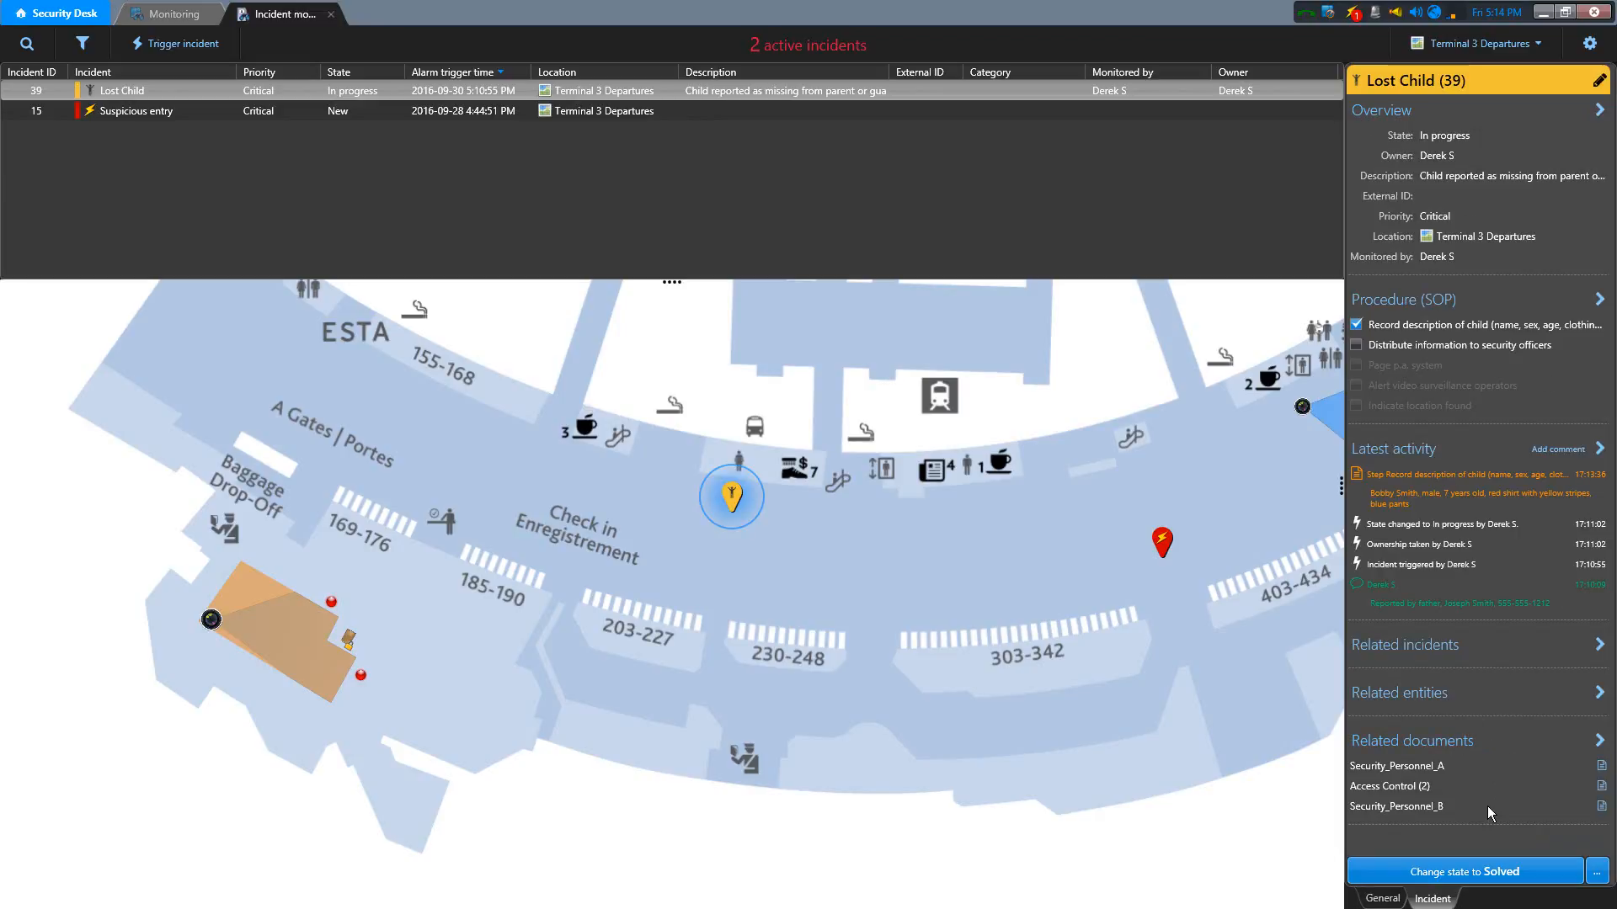
# Review the incidents related to the Lost Child incident over the last week
pyautogui.click(1448, 646)
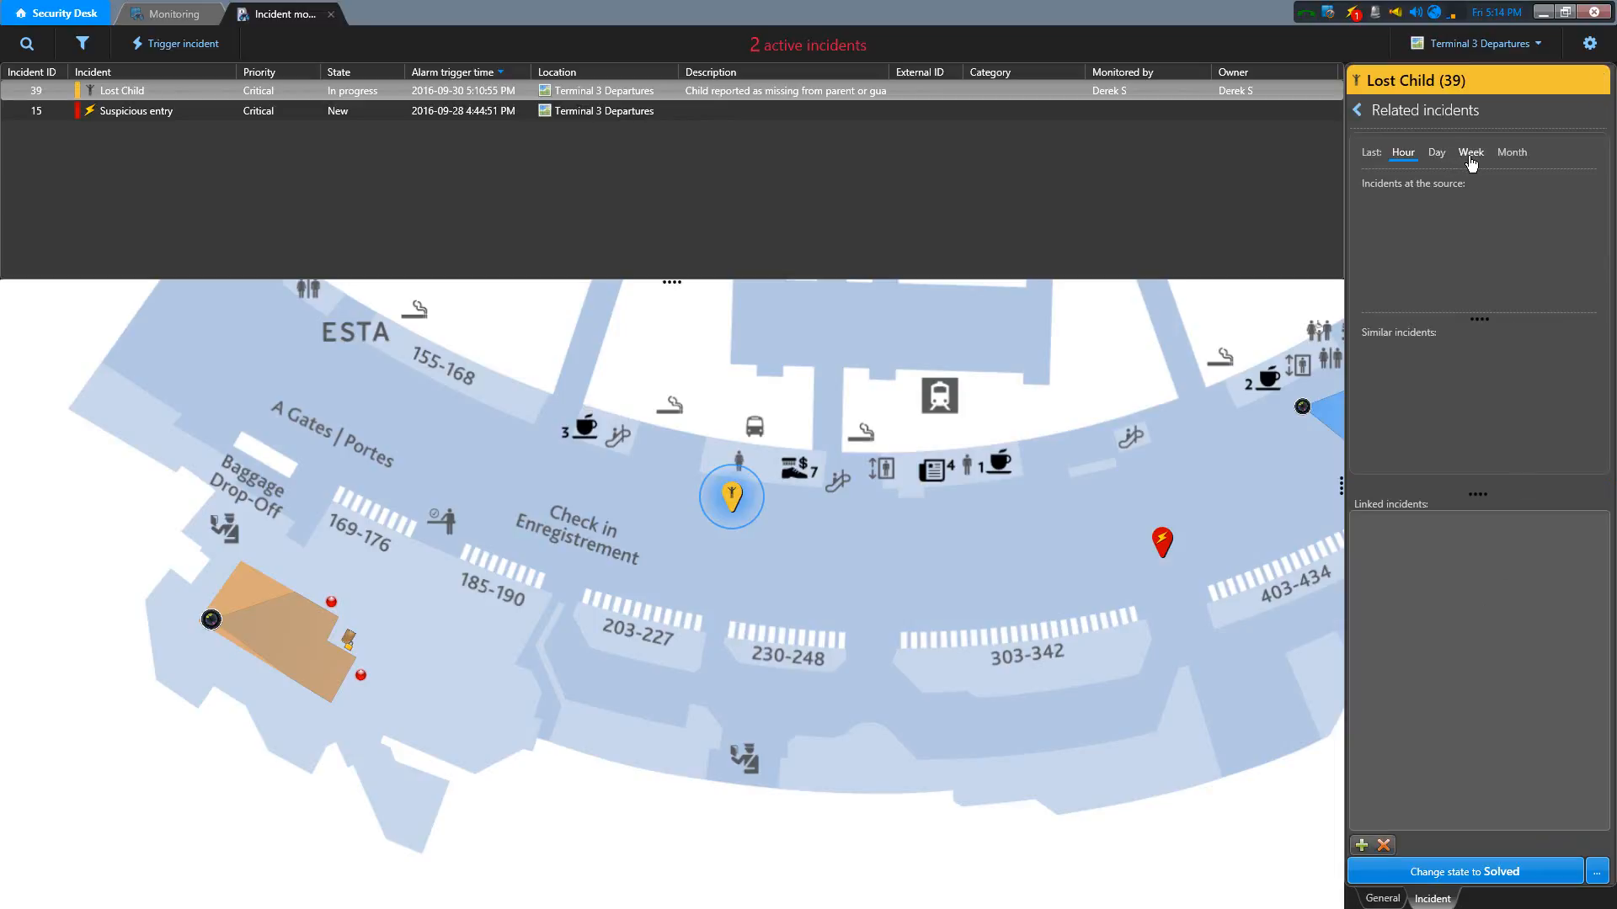
pyautogui.click(1470, 155)
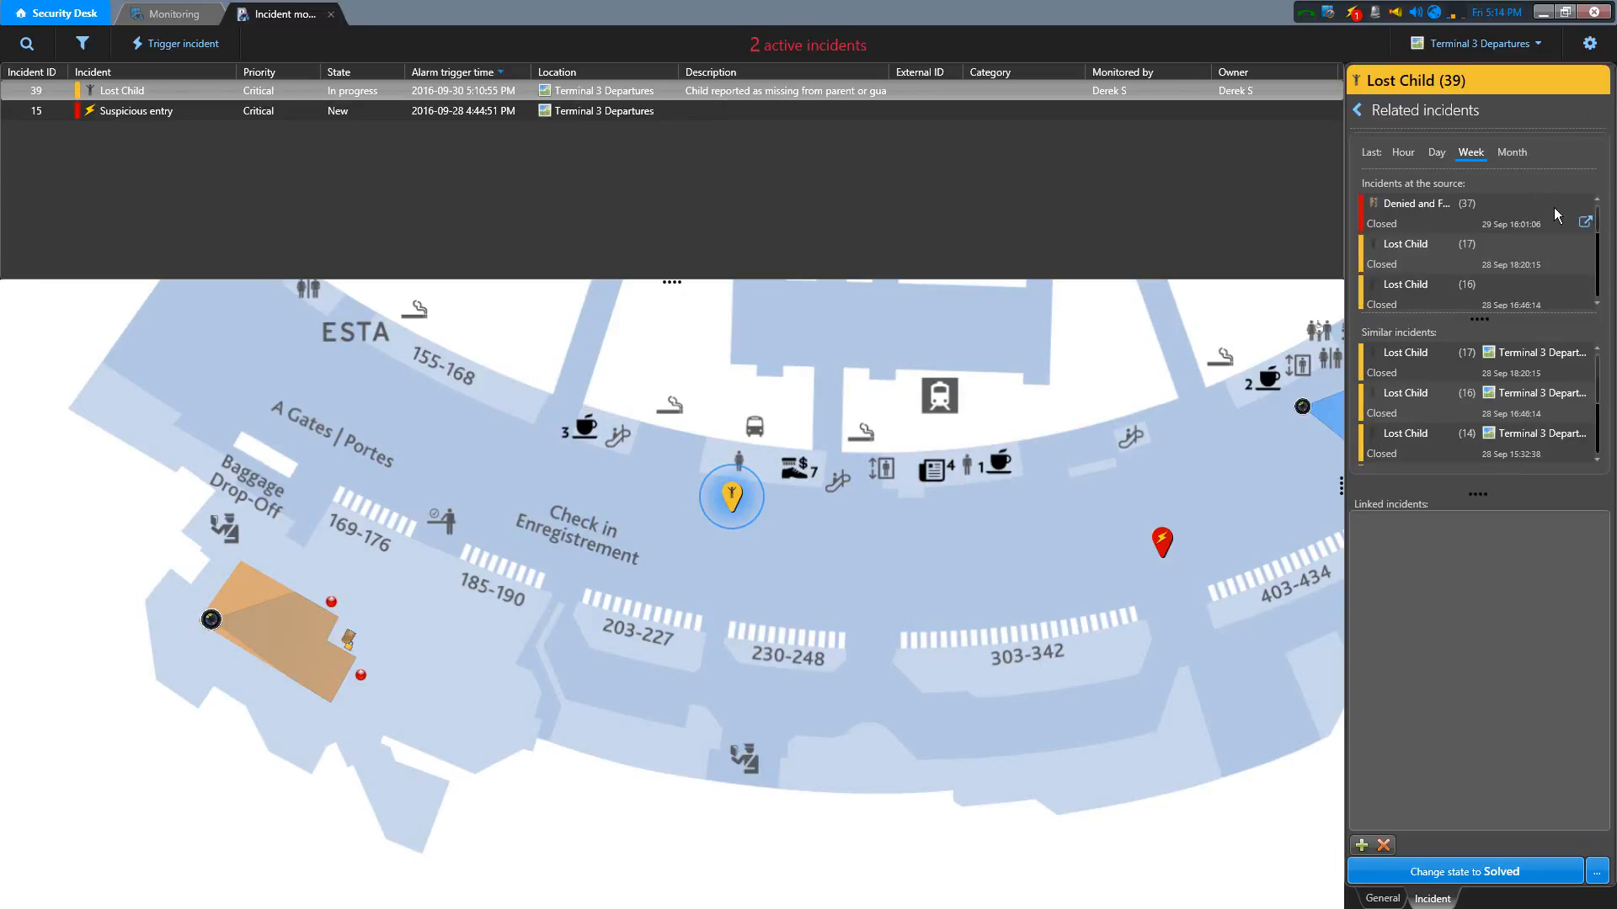
pyautogui.moveTo(1554, 218)
pyautogui.click(1359, 110)
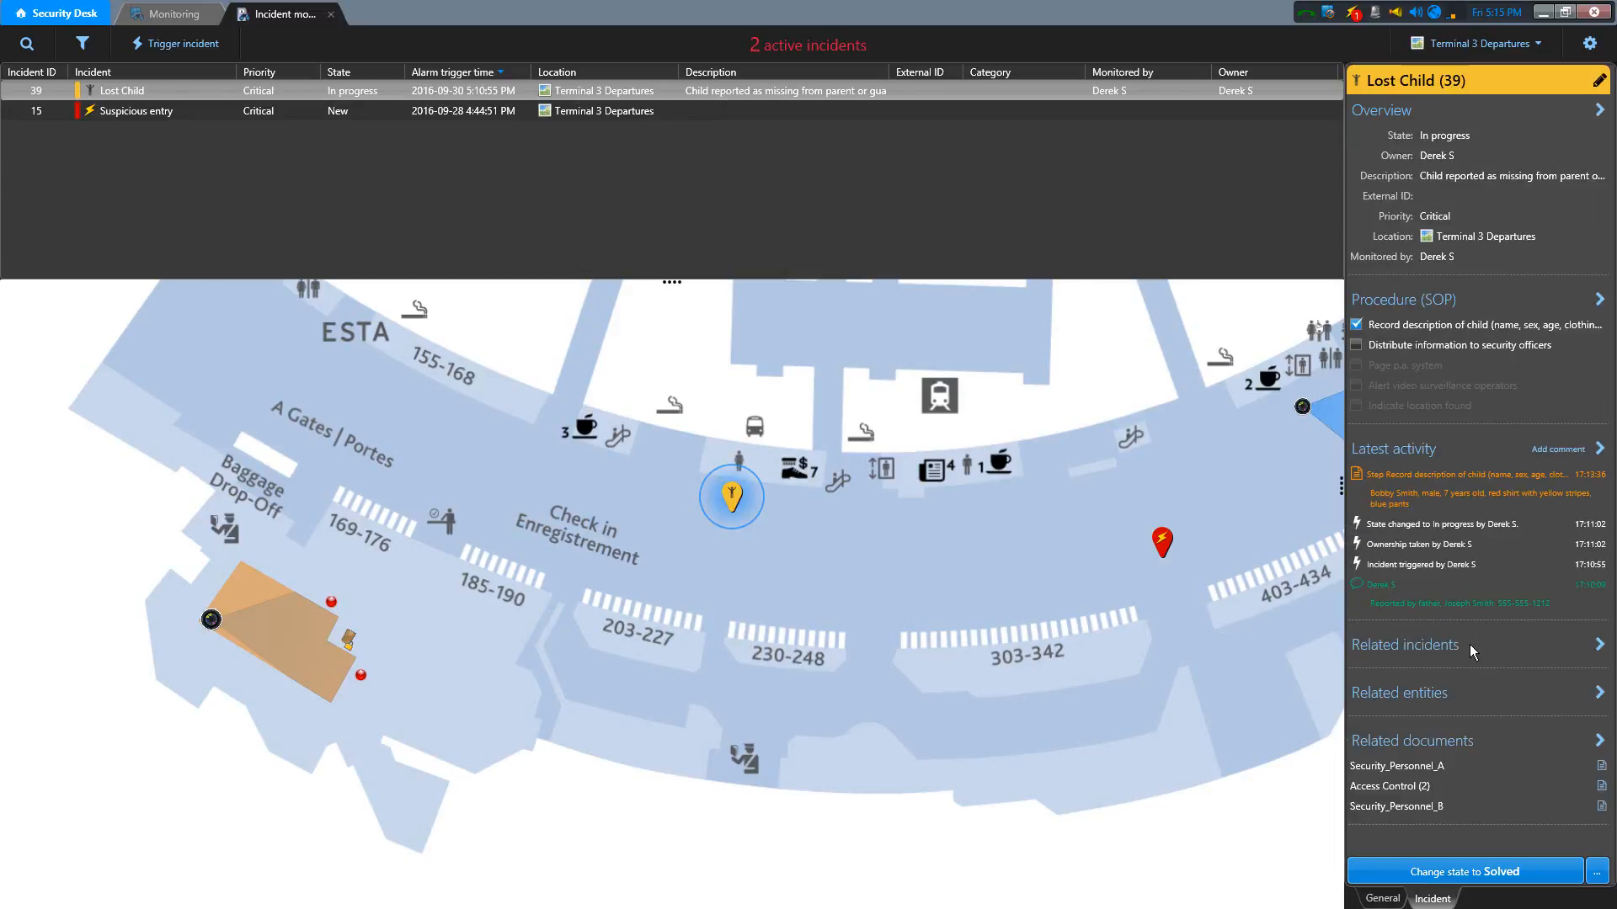
# Check which overview fields of the Lost Child incident can be edited, without saving any change
pyautogui.click(1596, 84)
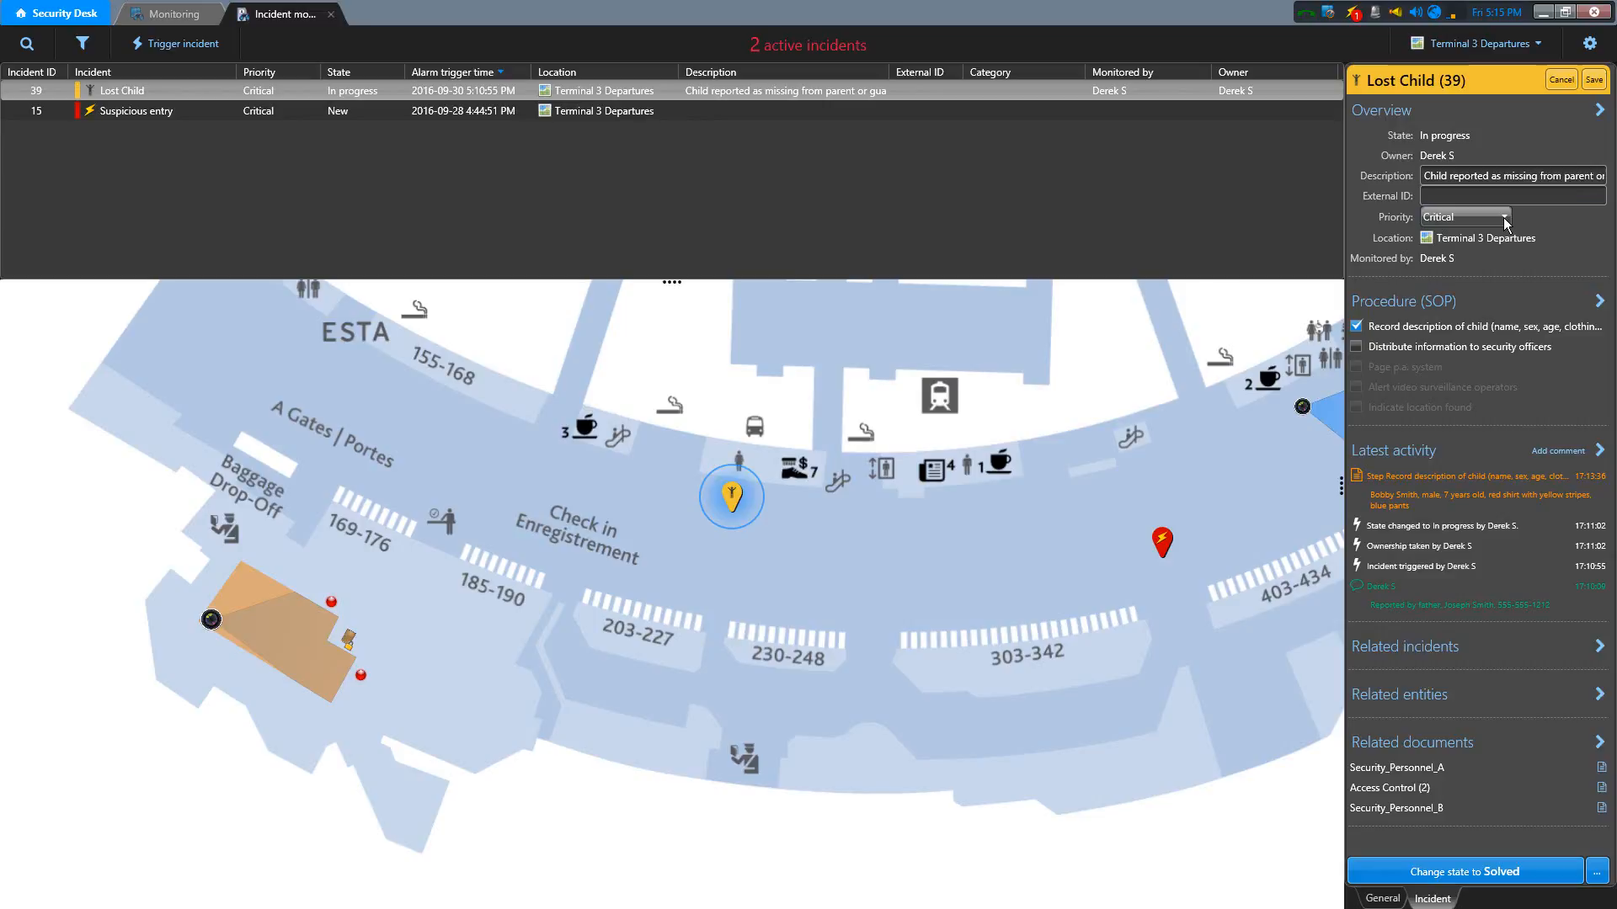
pyautogui.click(1562, 80)
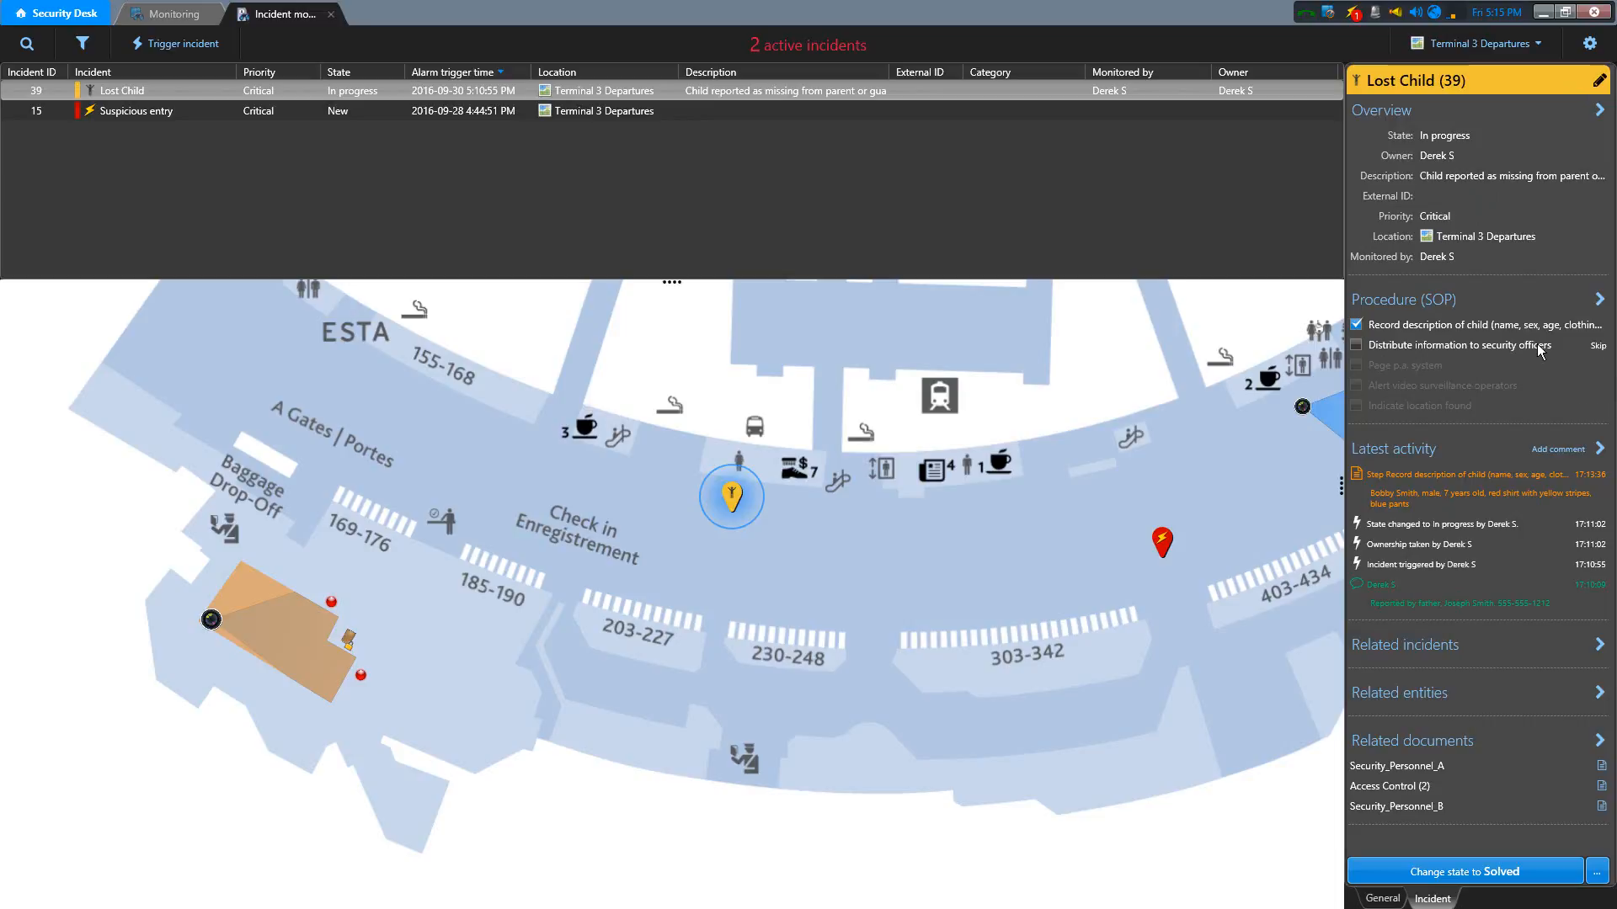
# Mark the procedure steps for informing security officers, paging the p.a. system and alerting video surveillance operators as done
pyautogui.click(1361, 345)
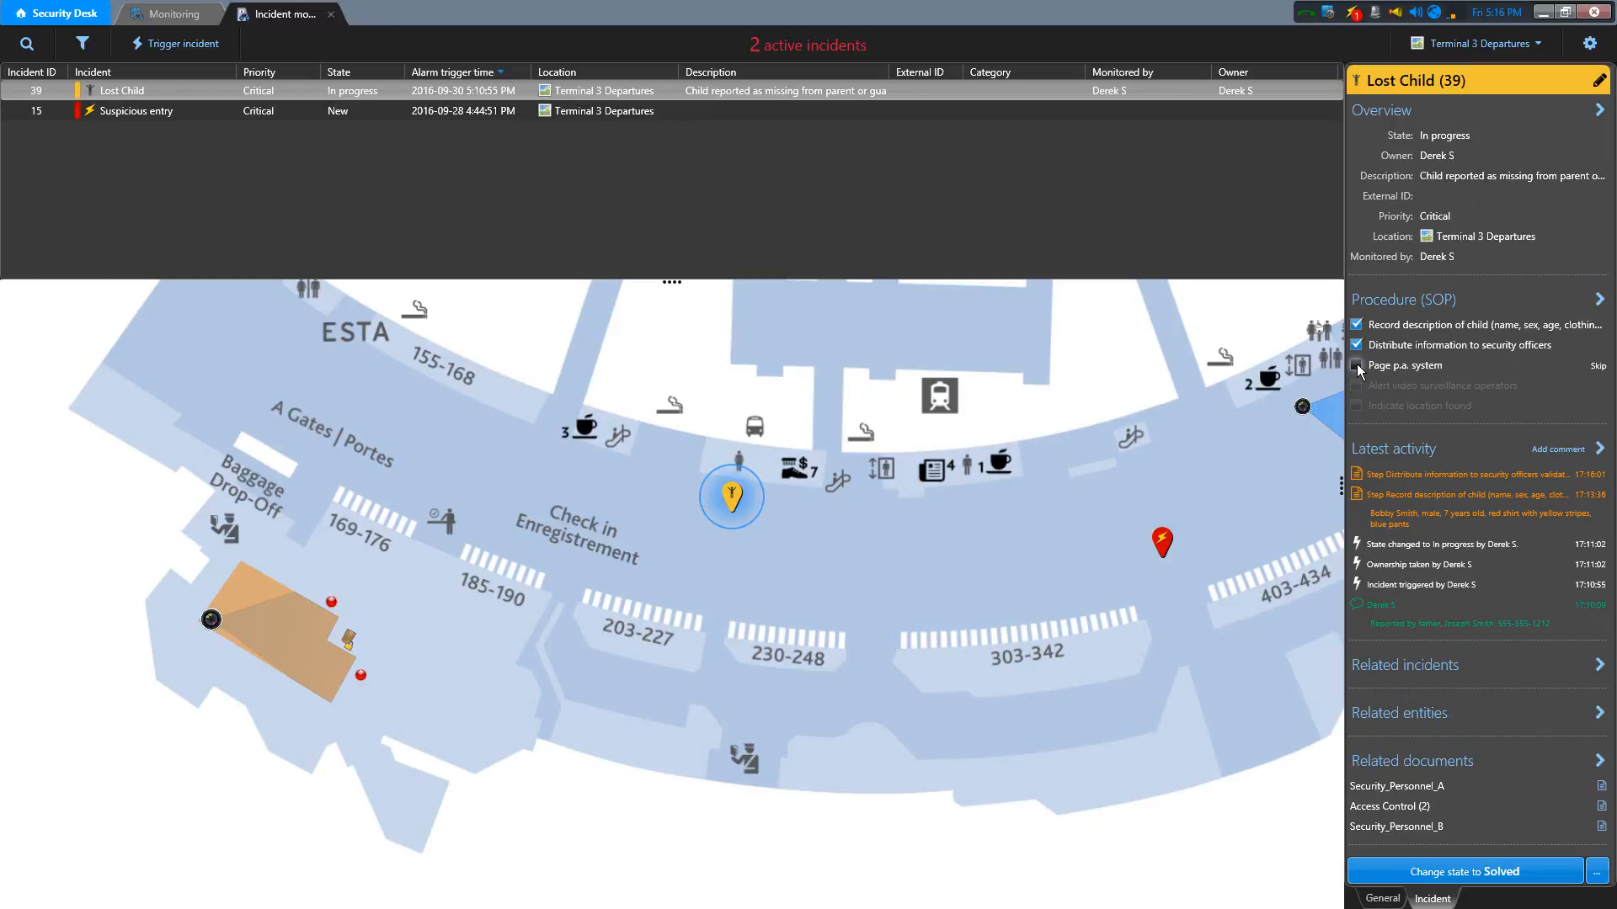
pyautogui.click(1356, 365)
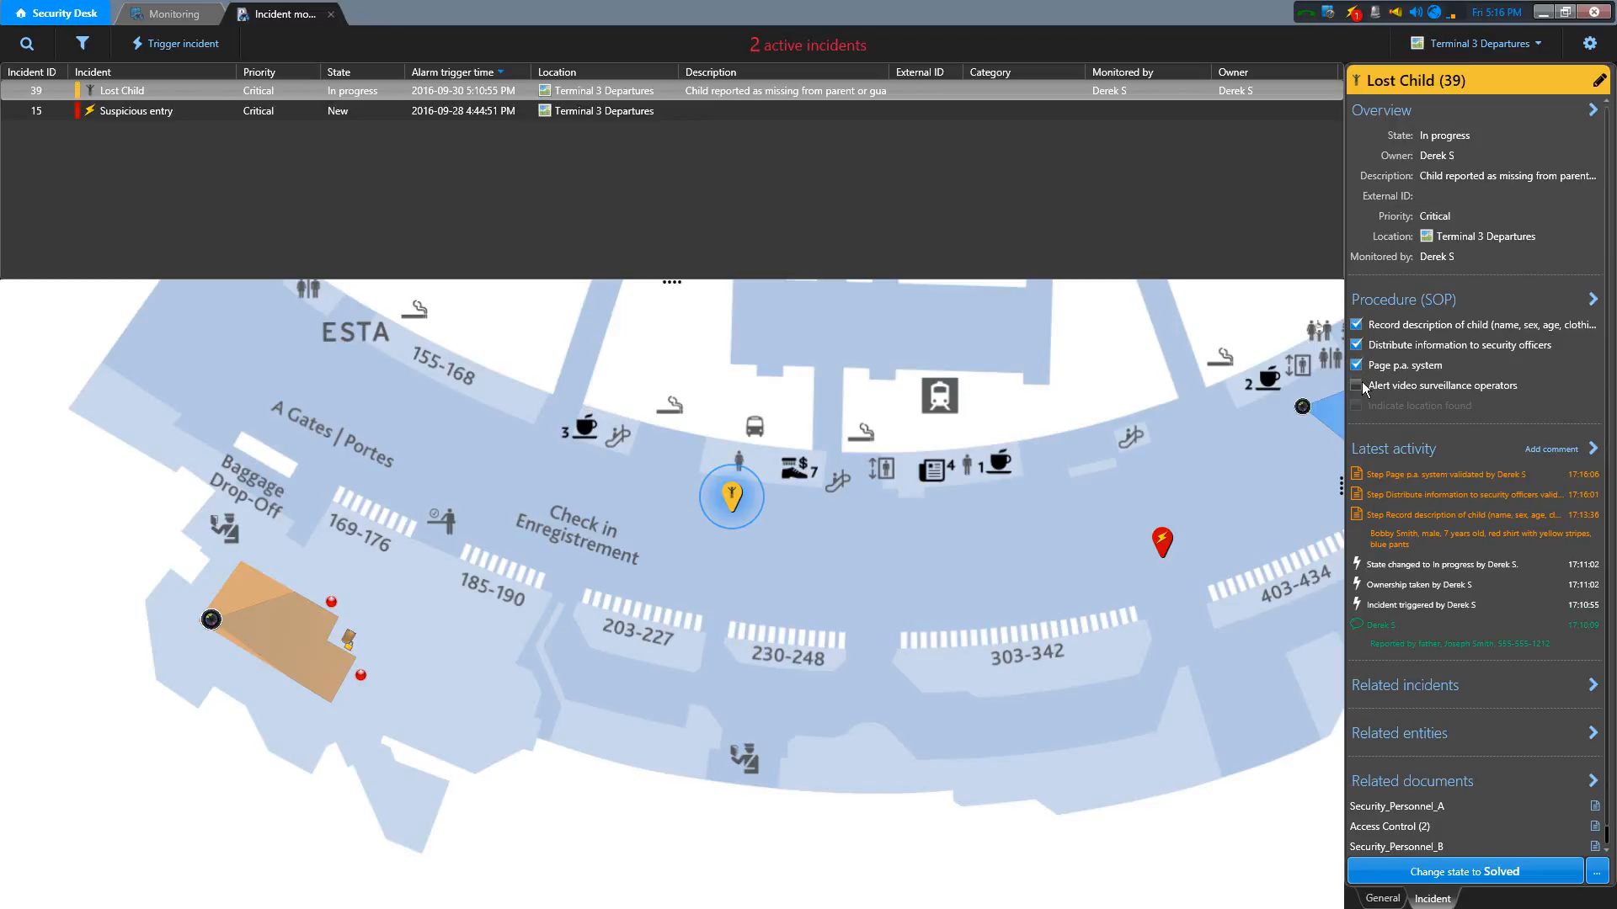
pyautogui.click(1355, 386)
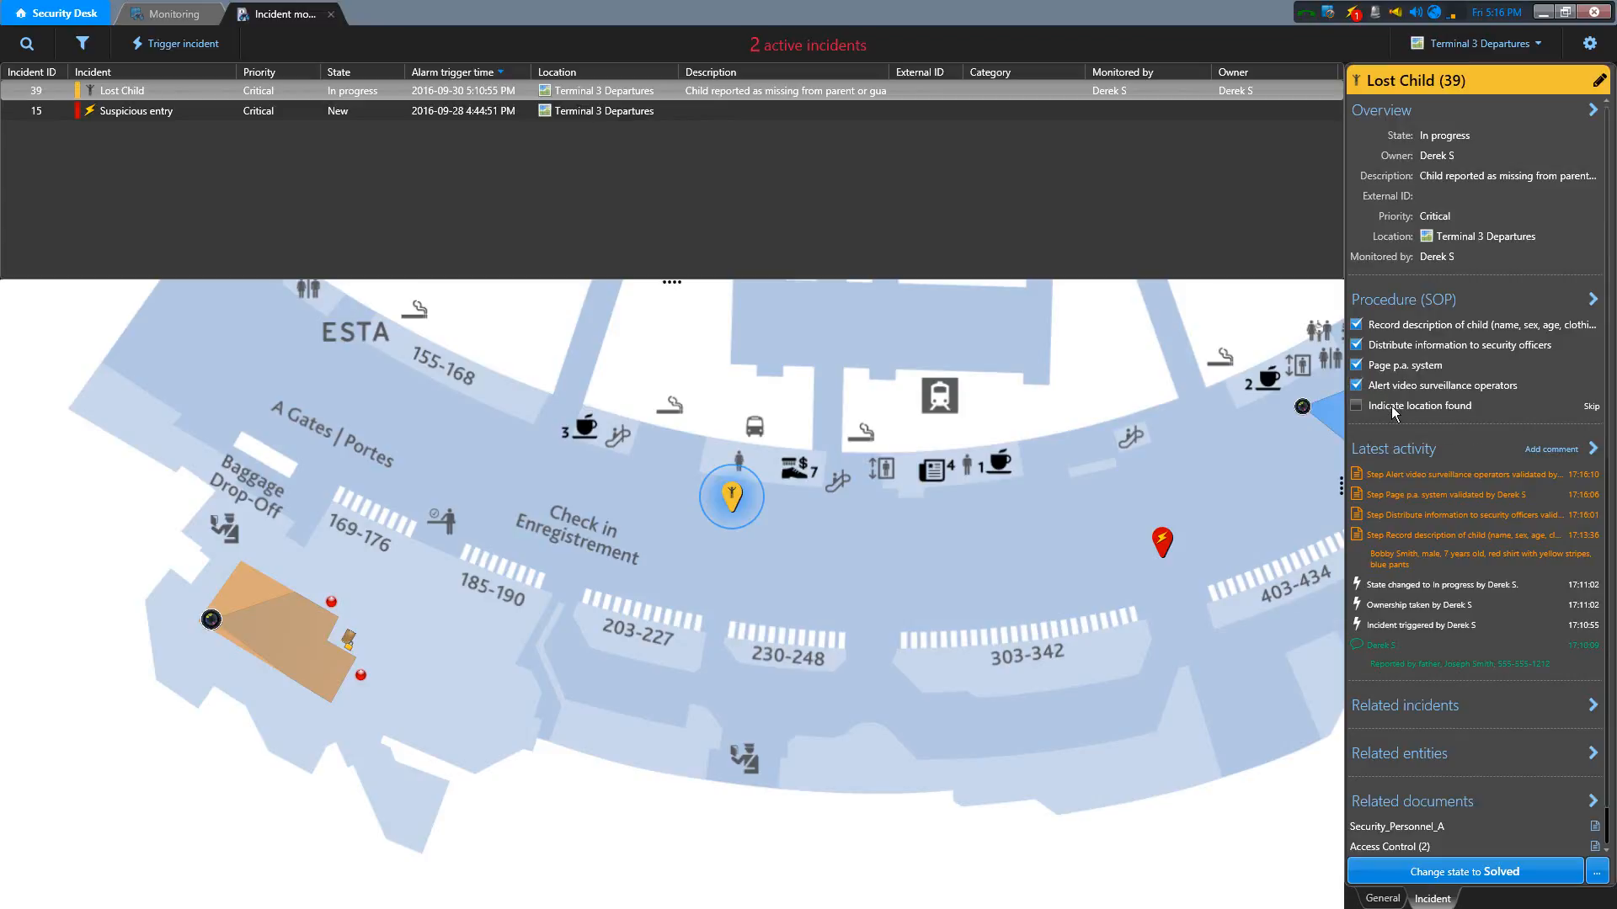
# Validate the Indicate location found step of the Lost Child incident with the comment "Hiding under waiting room seats"
pyautogui.click(1356, 405)
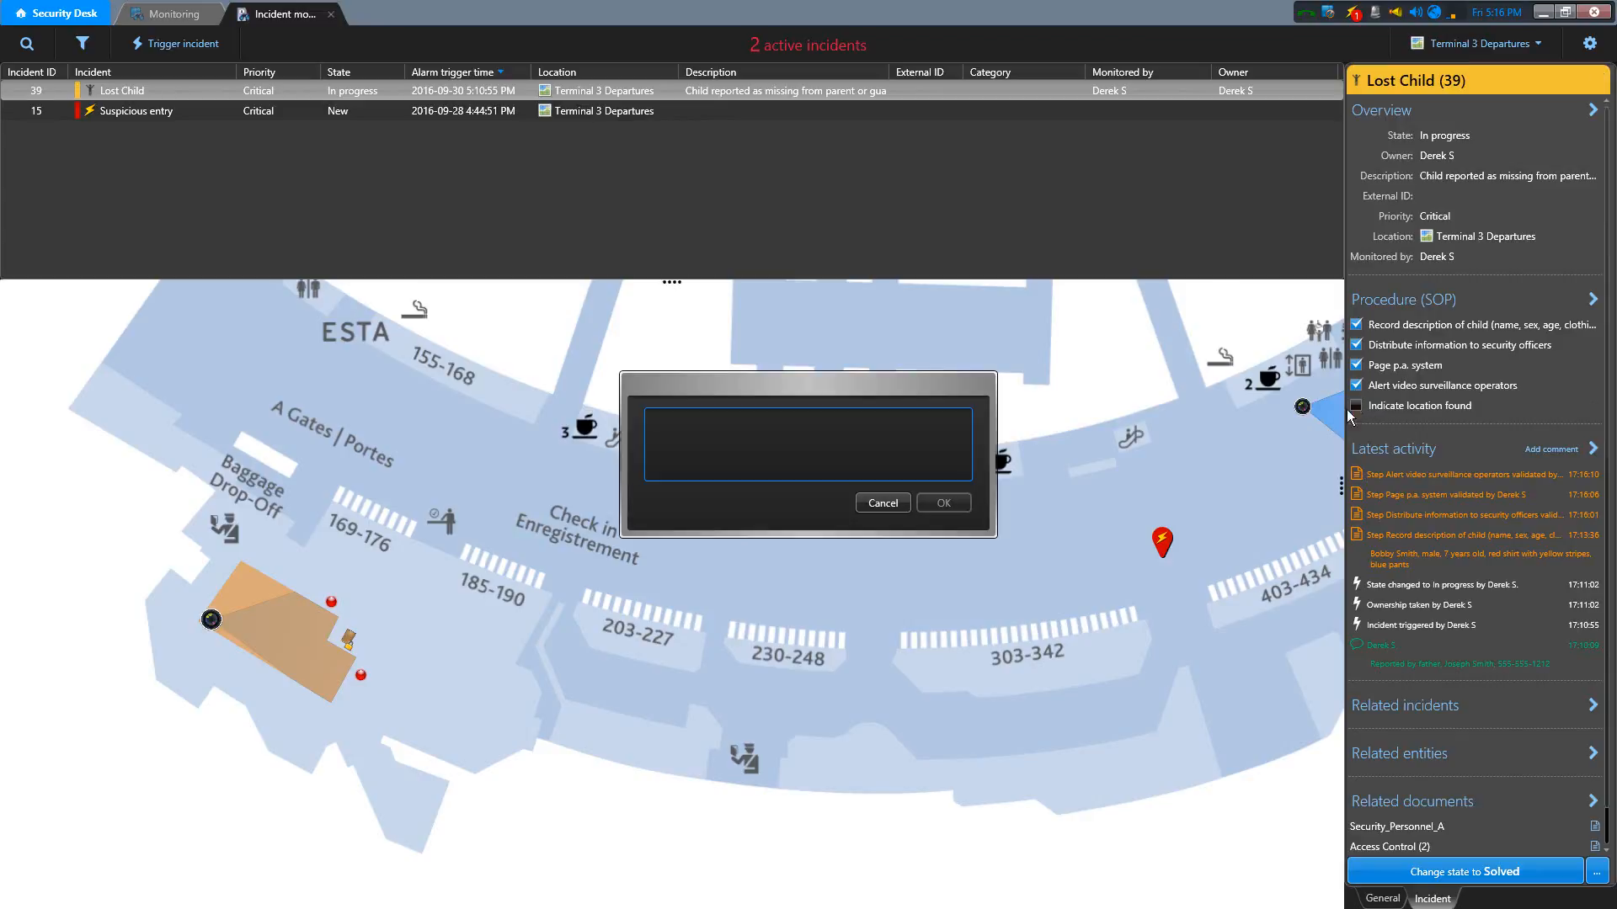
pyautogui.write('Hiding under waiting room seats')
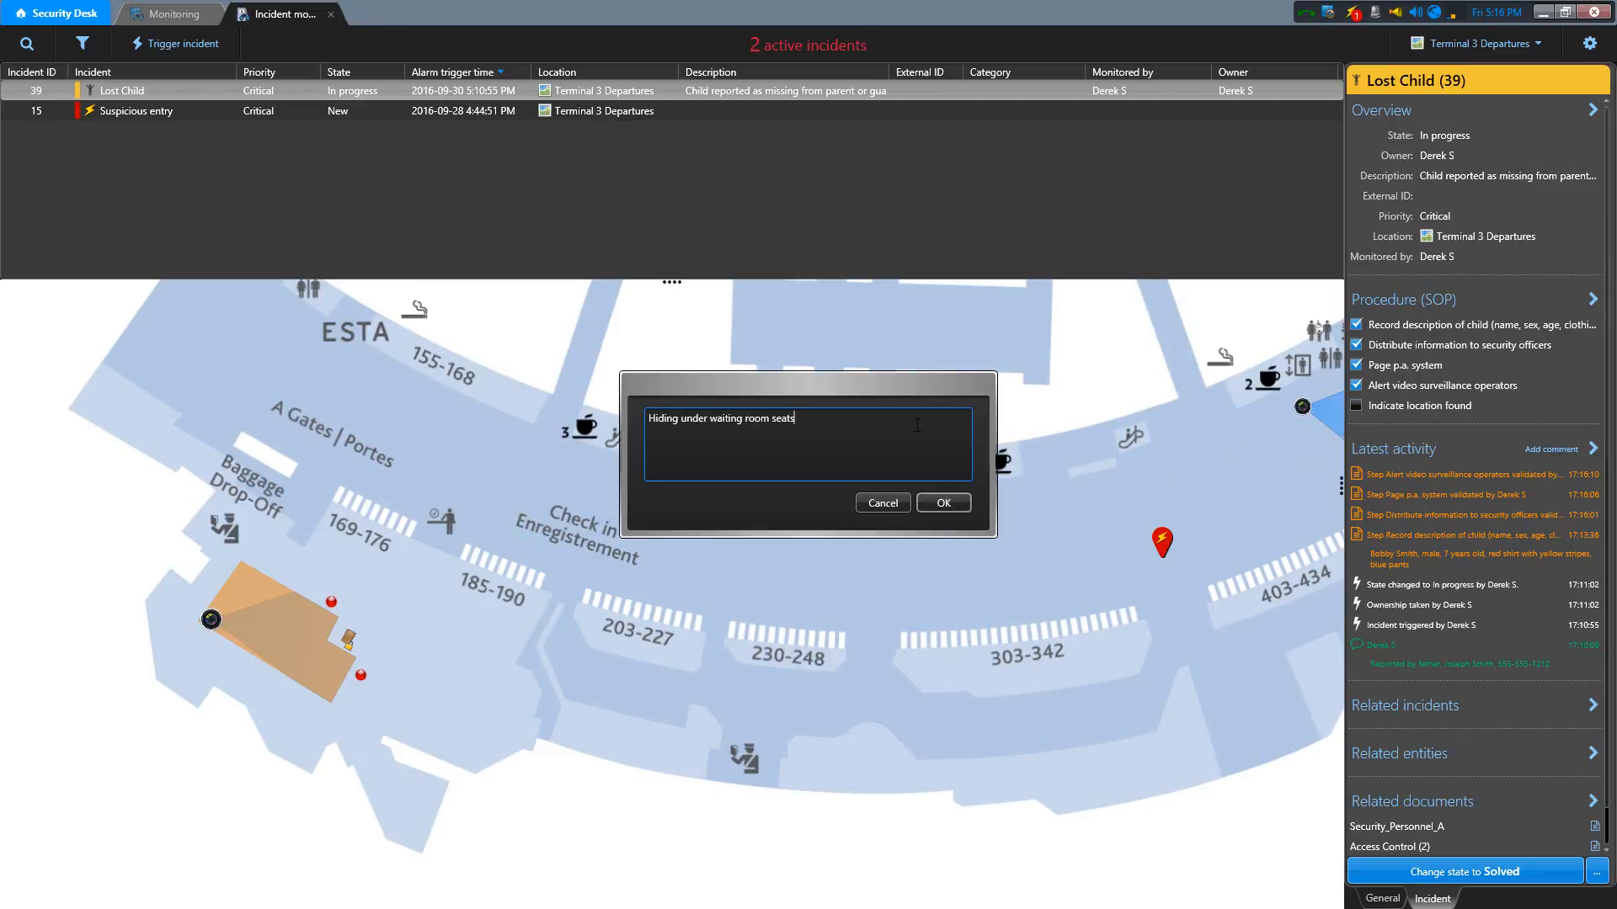
pyautogui.click(936, 507)
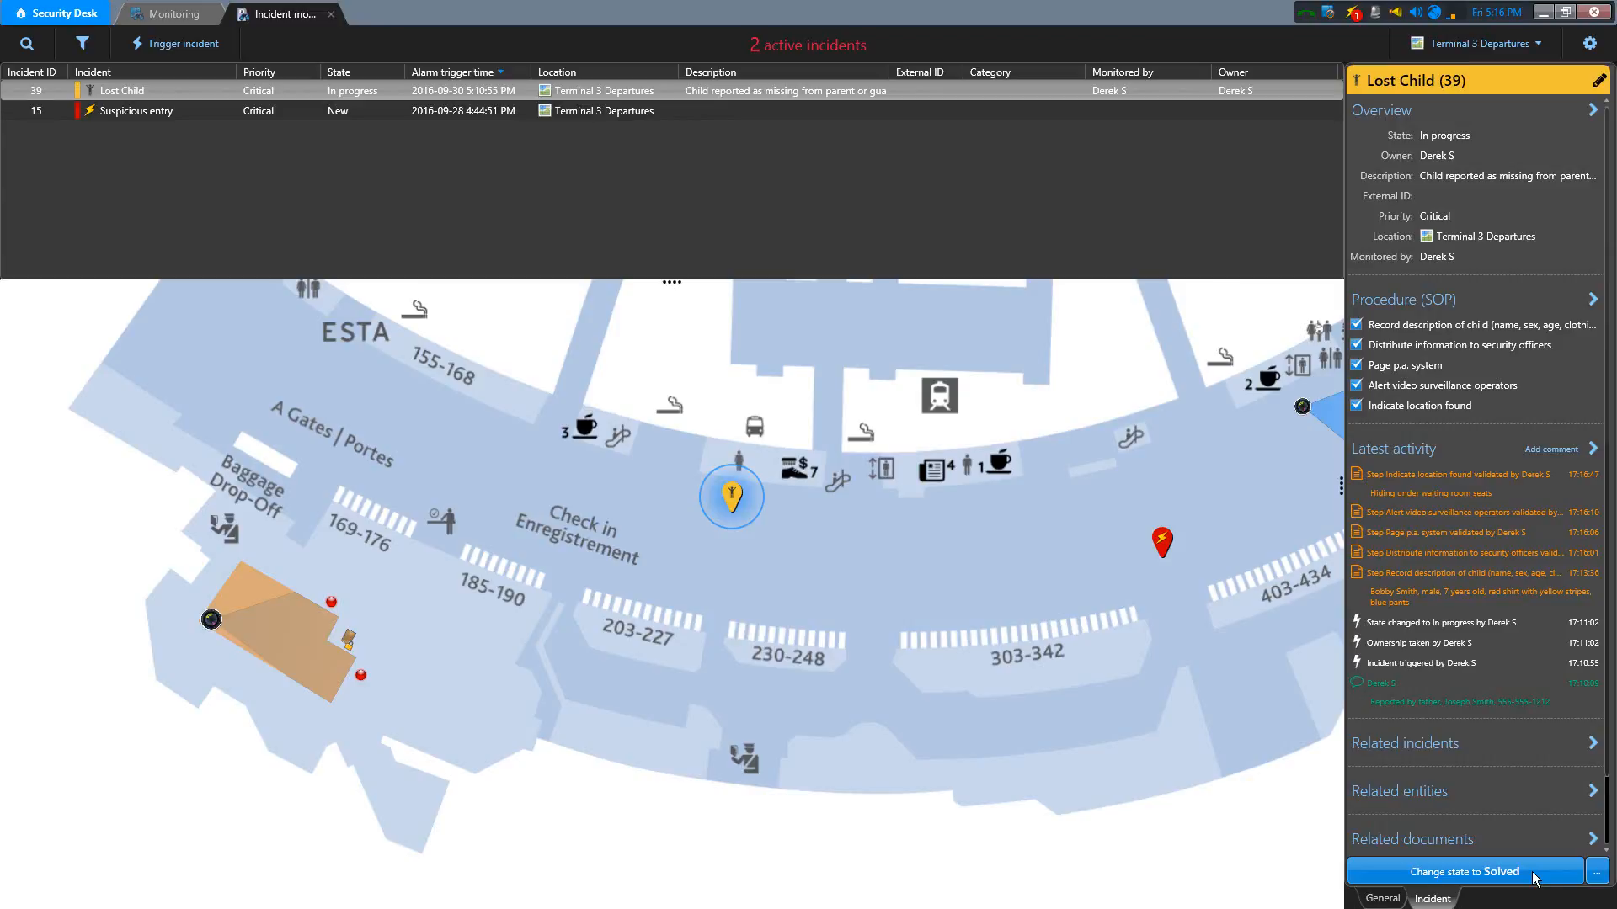
# Check which states the Lost Child incident can be changed to, without applying one
pyautogui.rightClick(904, 93)
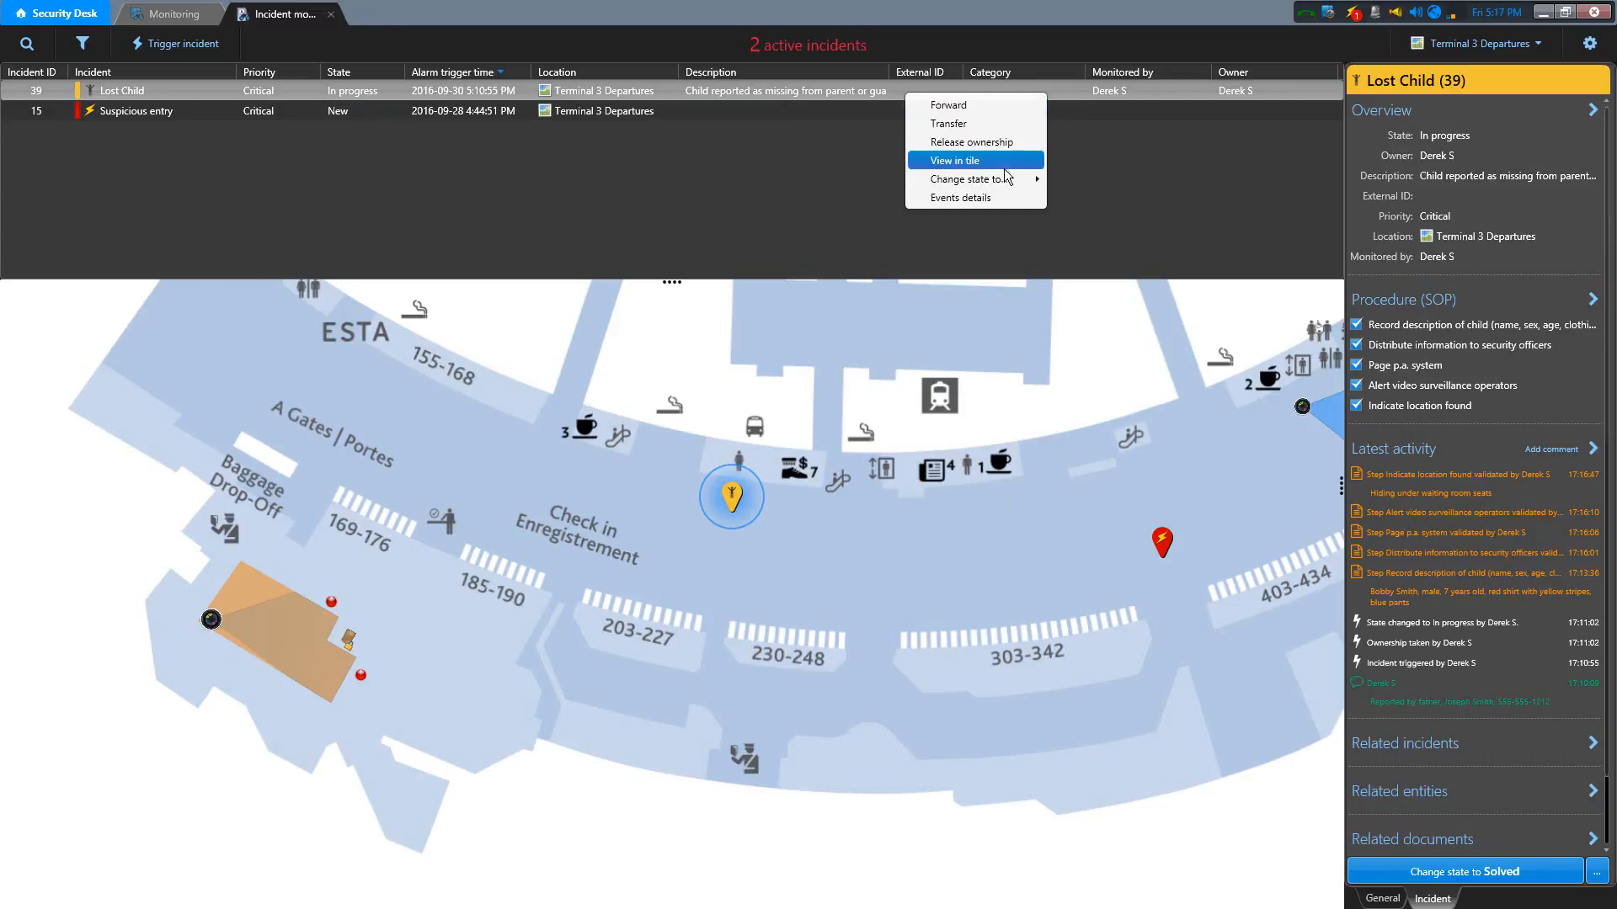
pyautogui.moveTo(1003, 177)
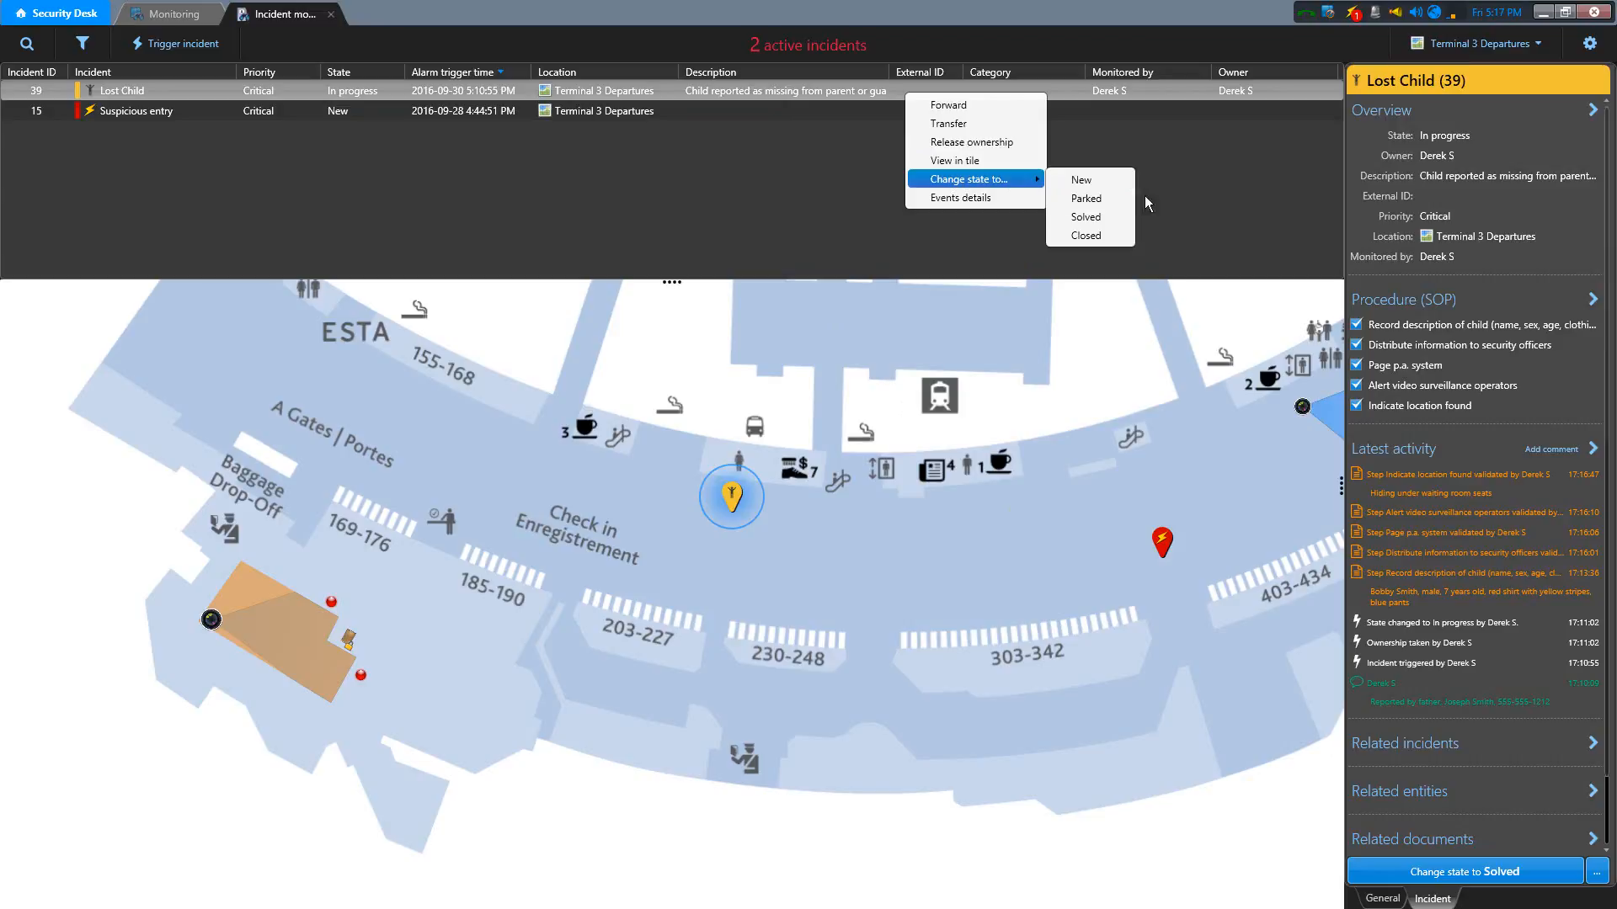
pyautogui.click(1133, 42)
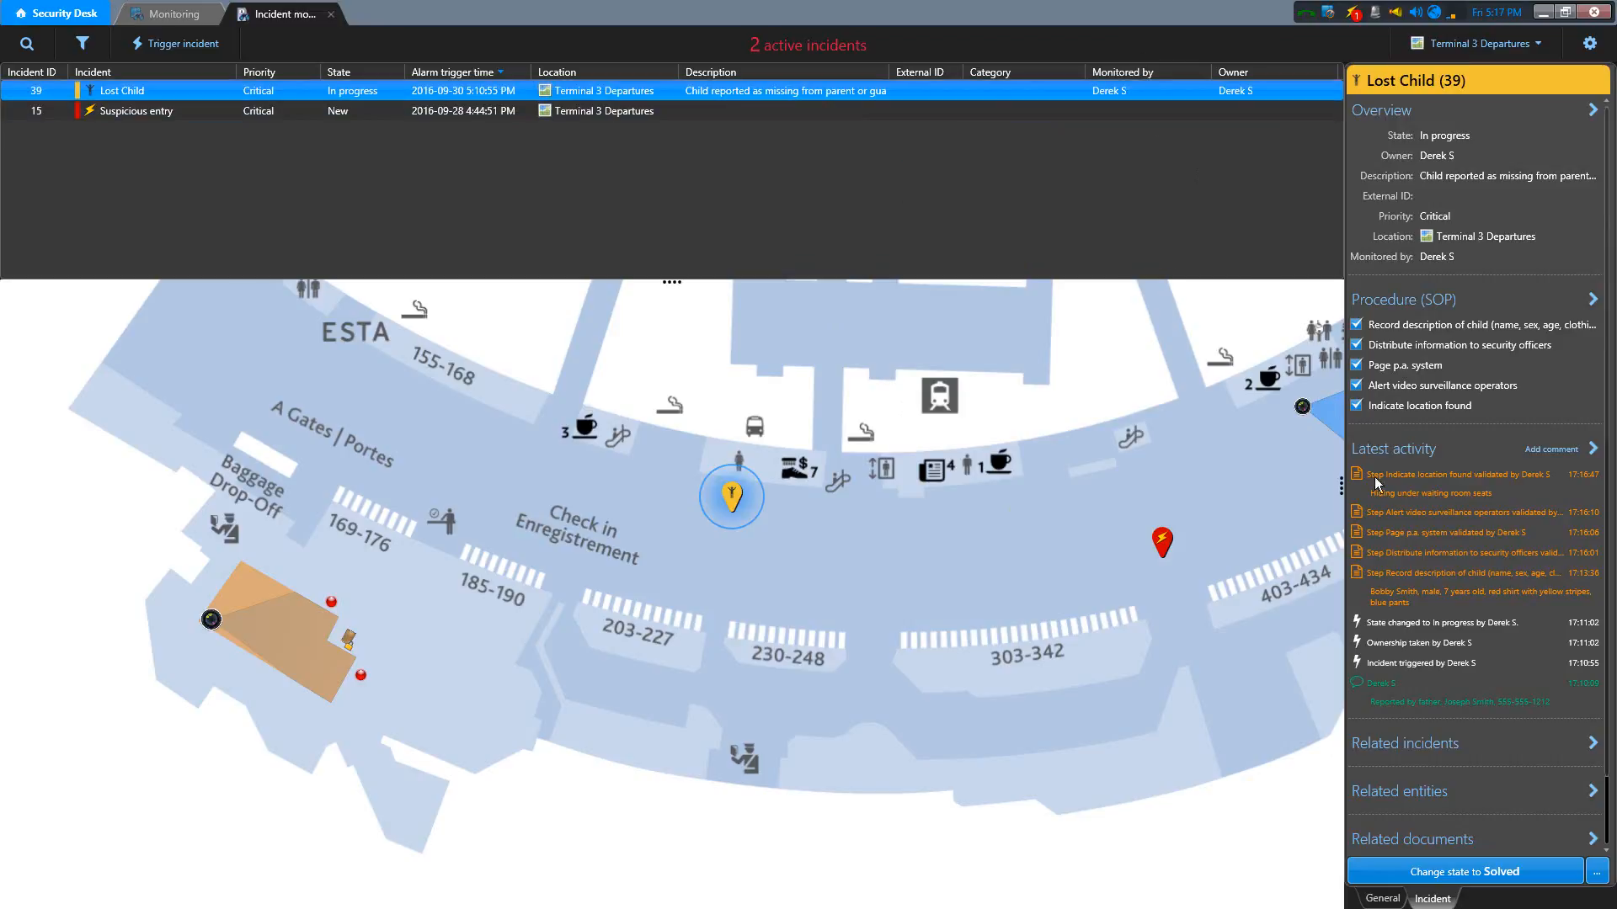
pyautogui.click(1598, 872)
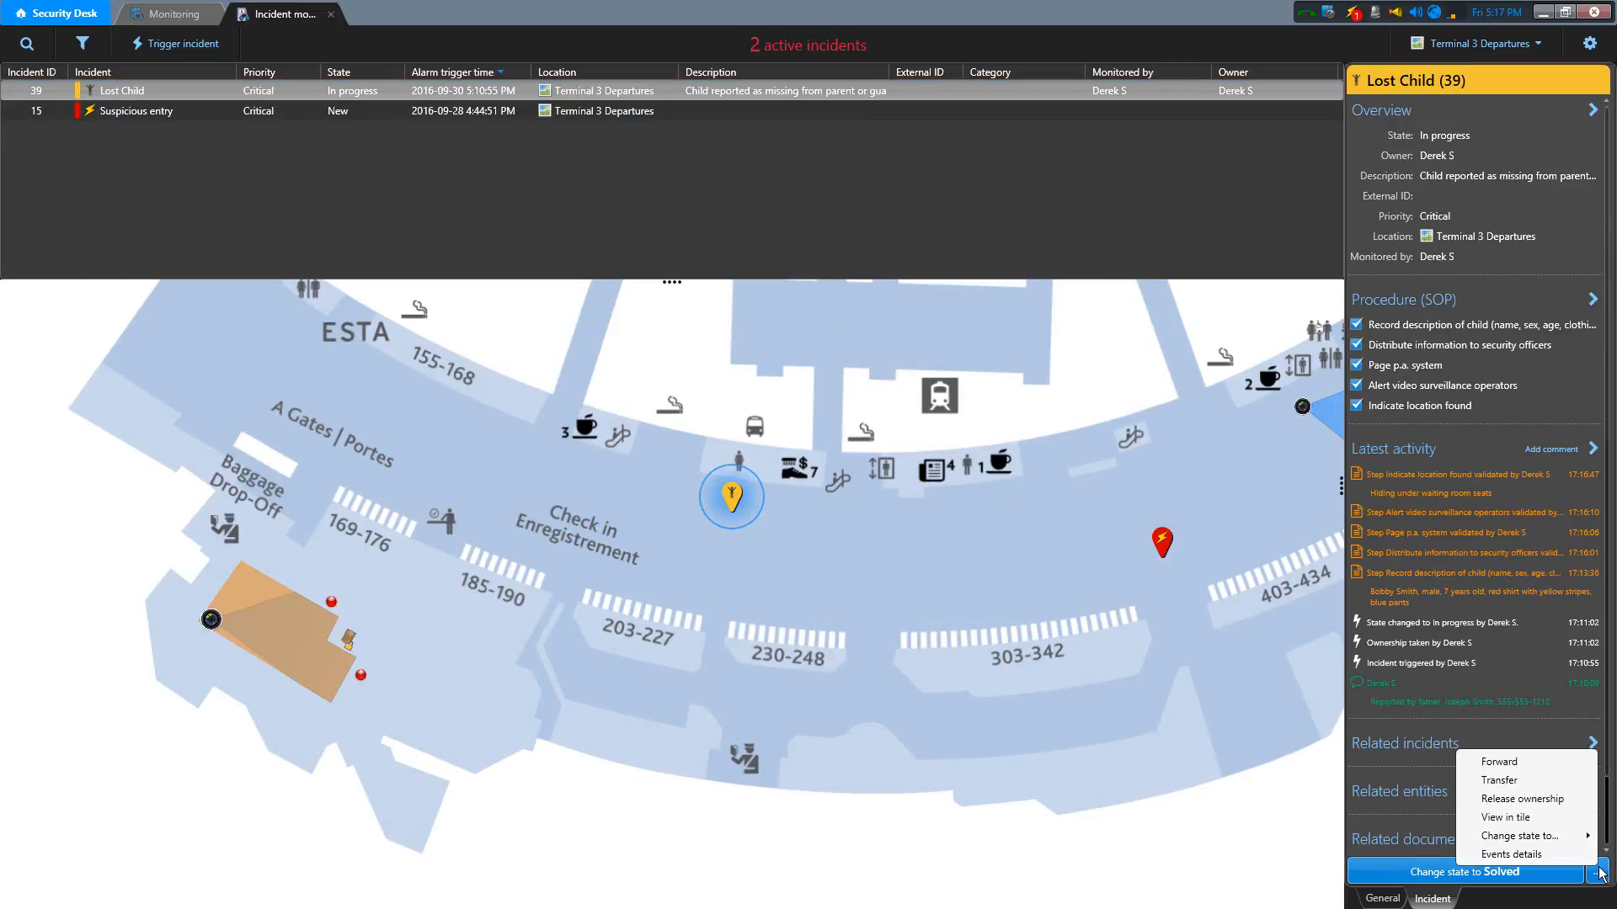
pyautogui.moveTo(1537, 838)
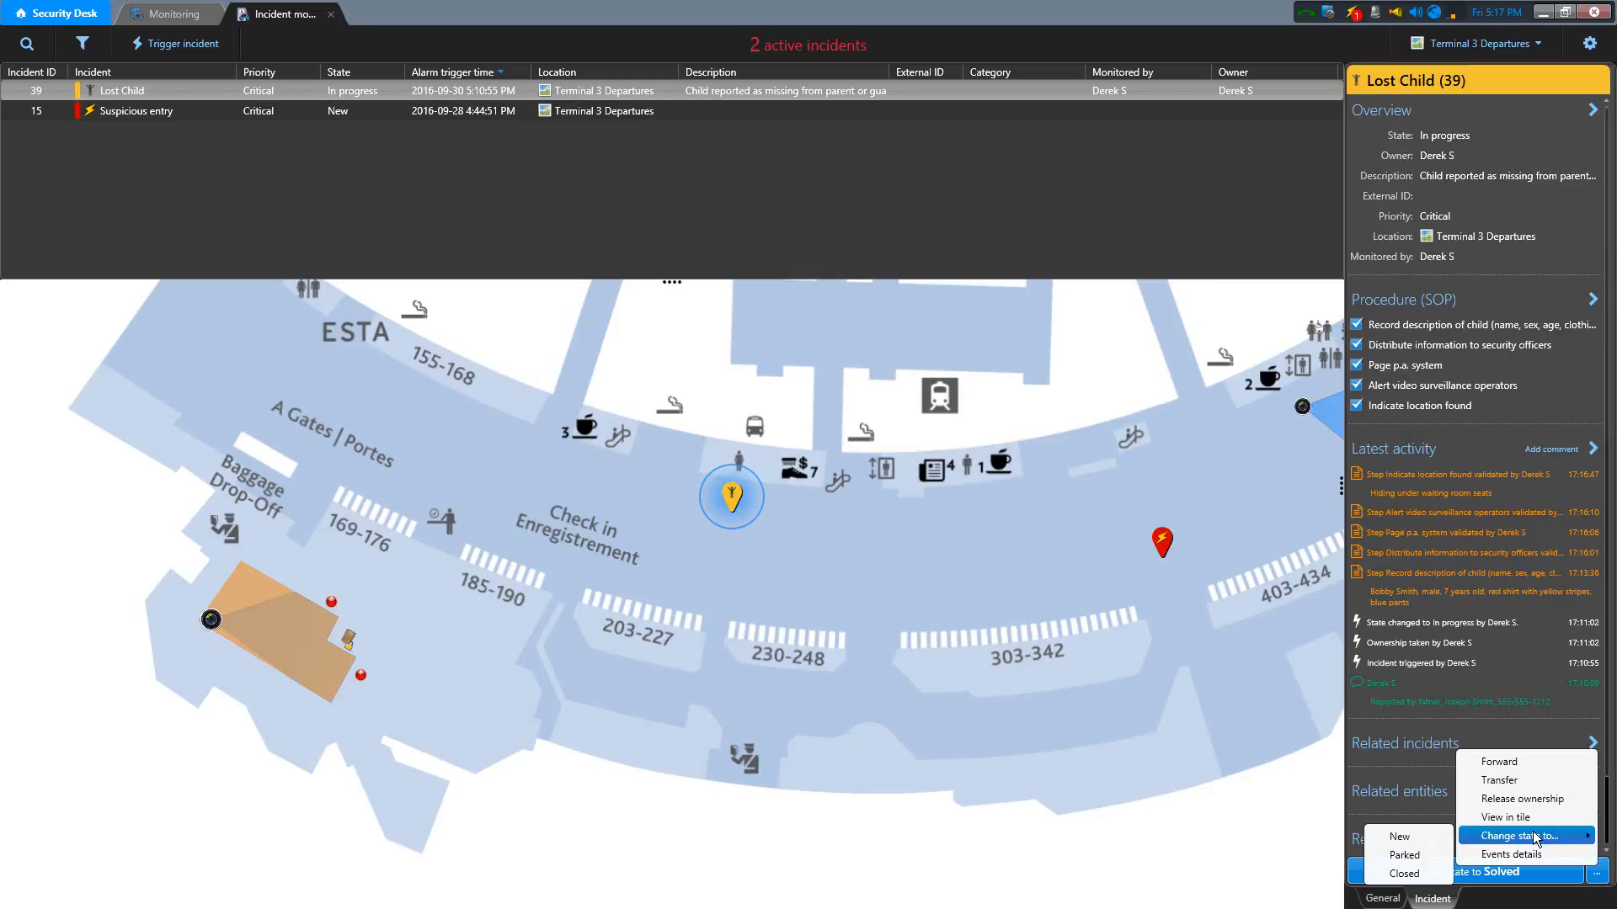
pyautogui.click(1431, 855)
# Unmark the Alert video surveillance operators step, and resolve the Lost Child incident while validating all remaining procedure steps
pyautogui.click(1388, 388)
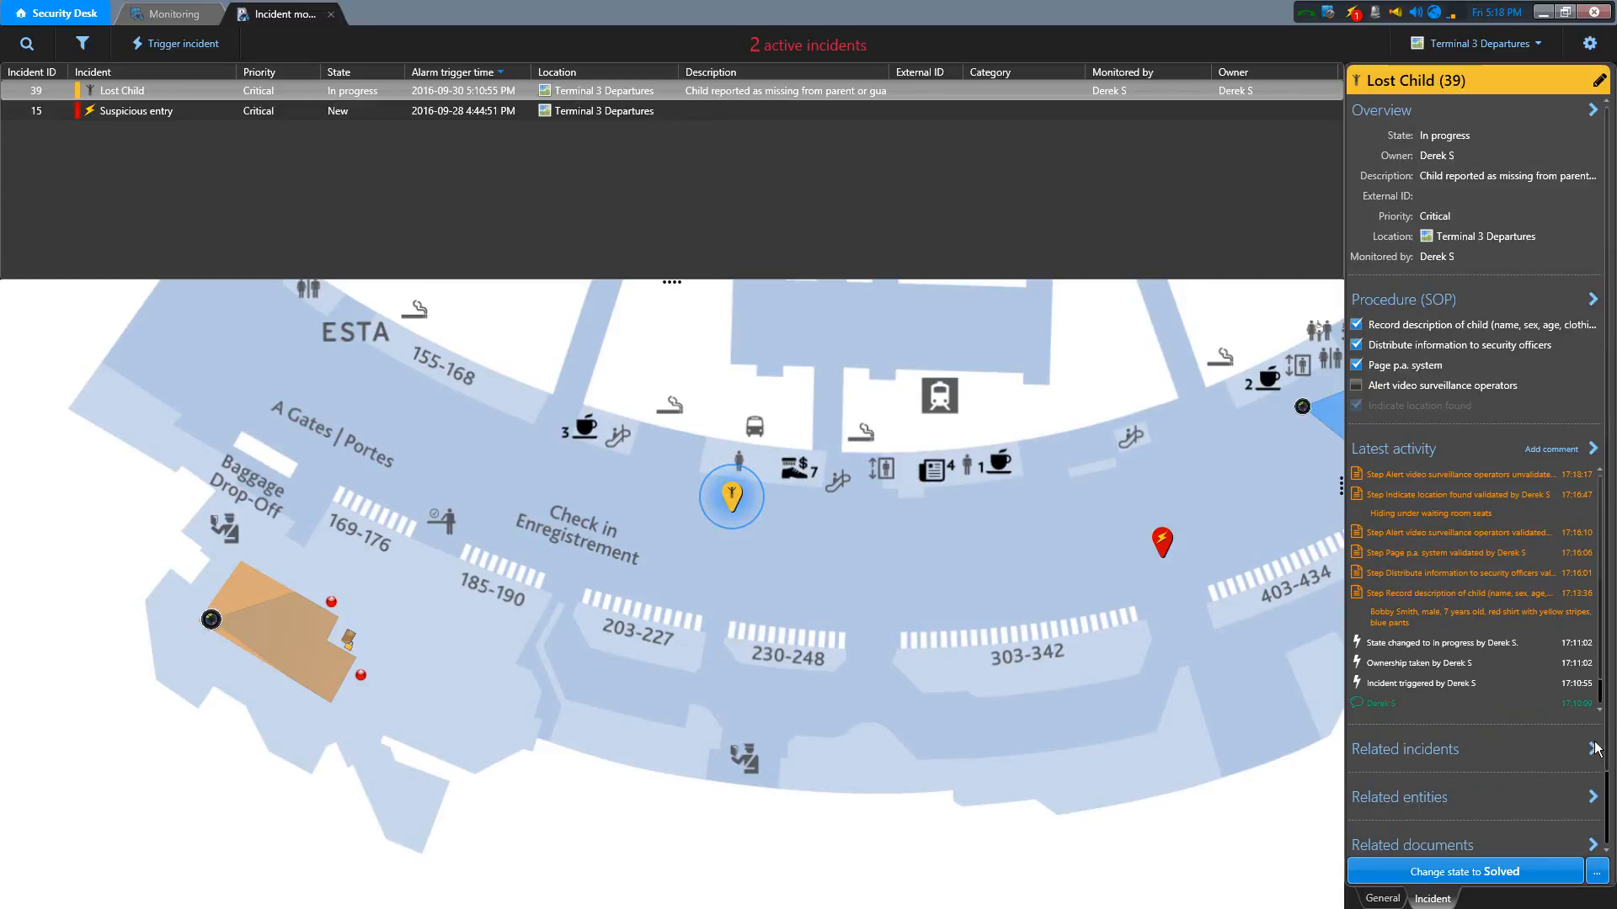
pyautogui.click(1513, 873)
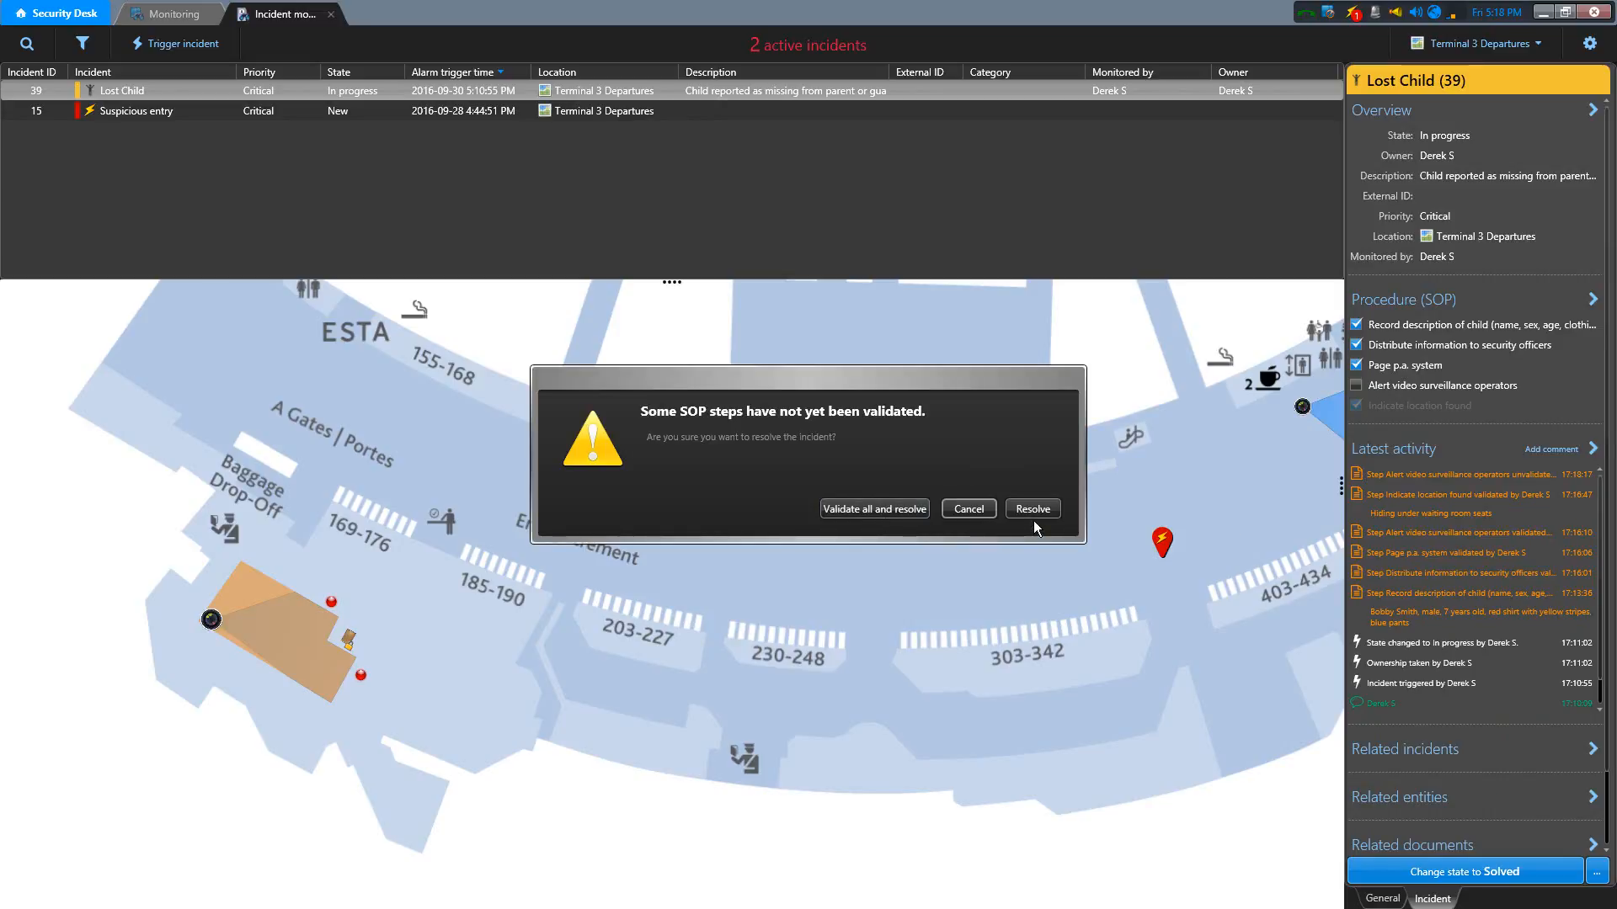
pyautogui.click(903, 515)
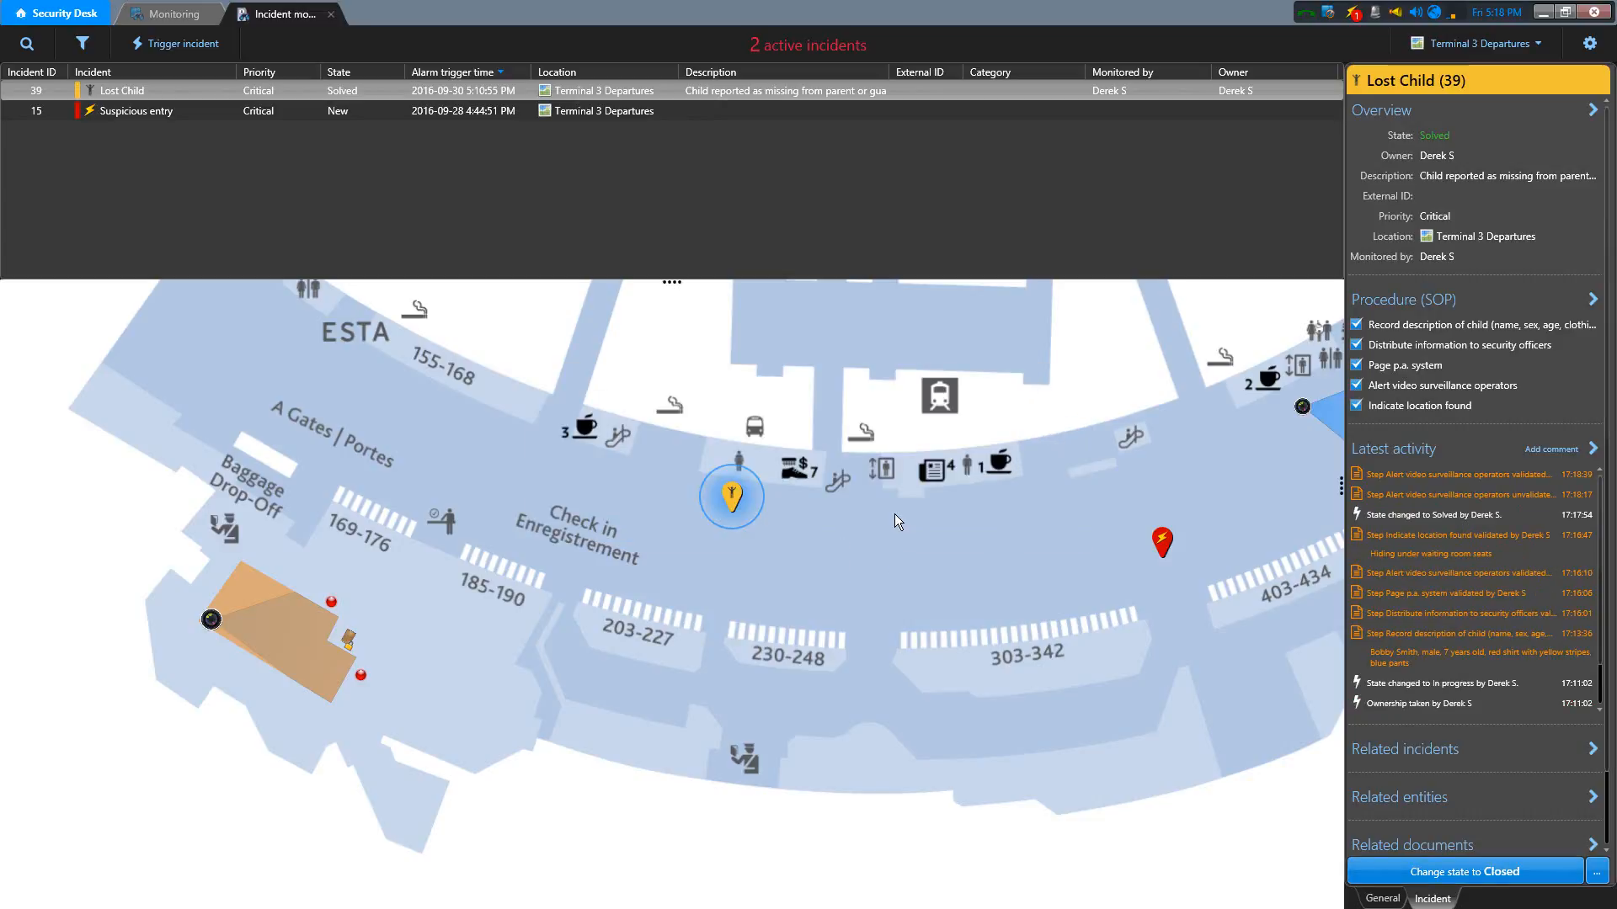
# Change the solved Lost Child incident's state to Closed
pyautogui.click(1535, 868)
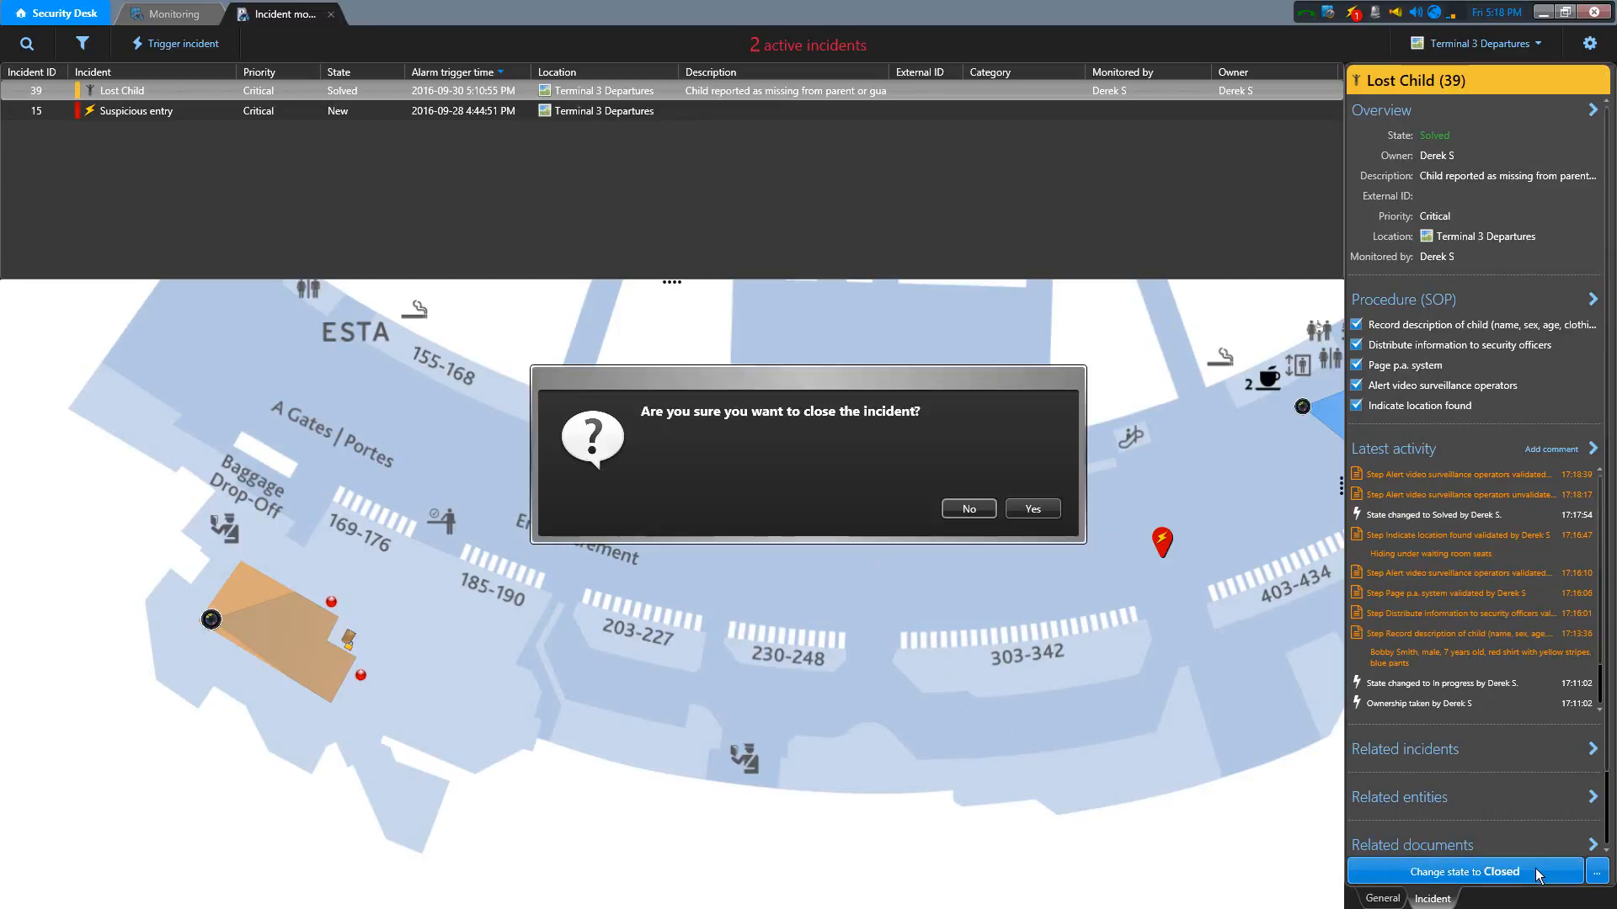
pyautogui.click(1010, 514)
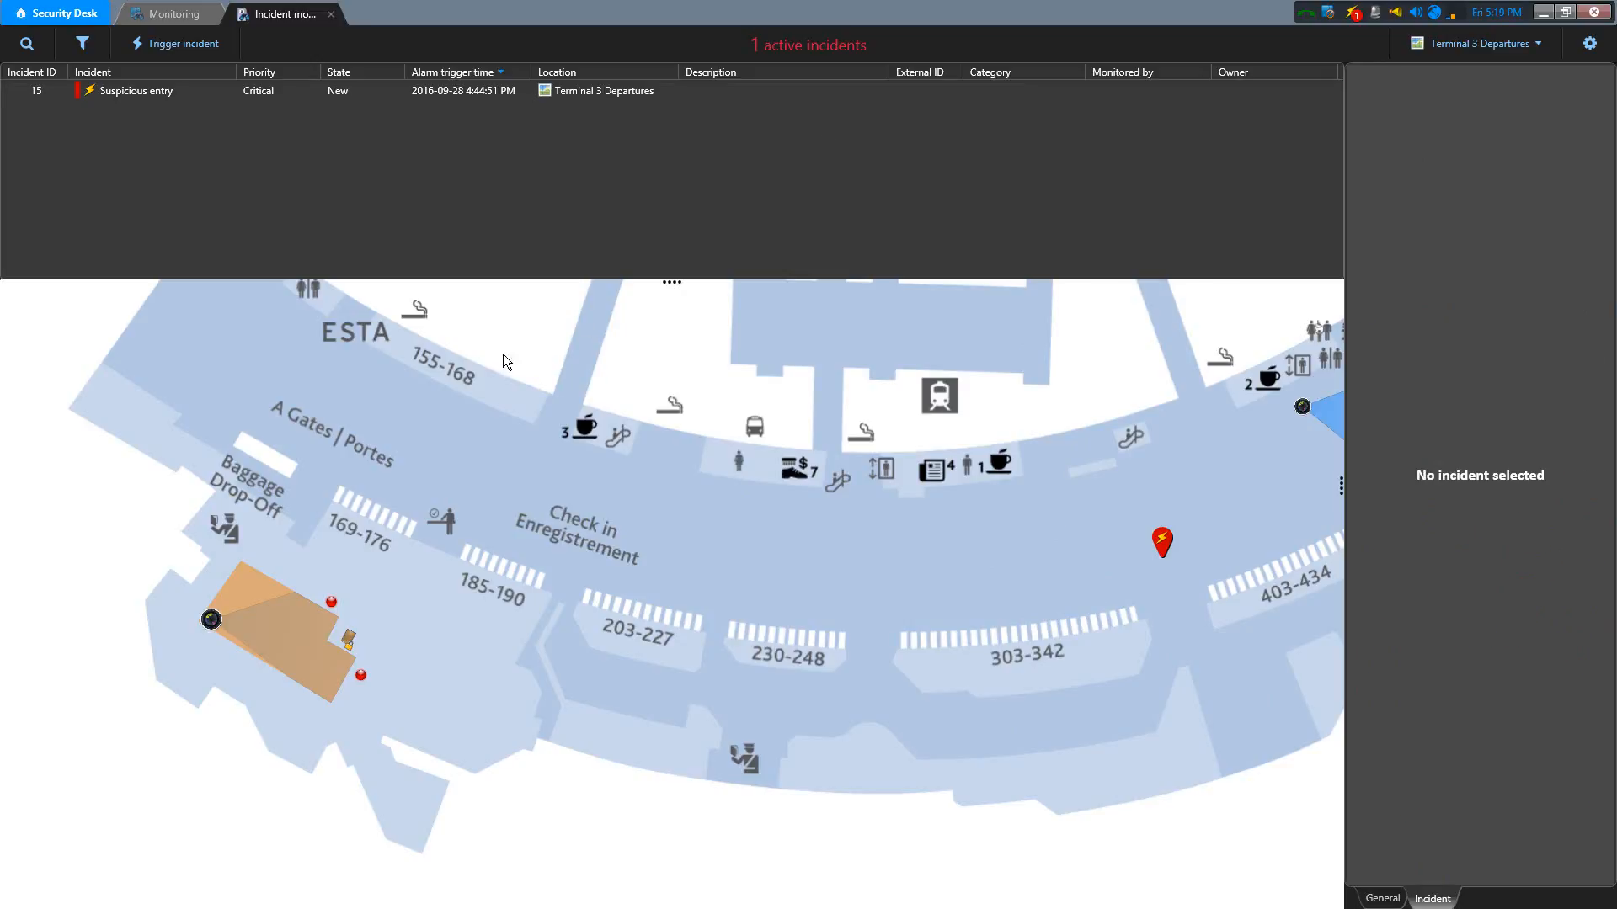
# Switch to Config Tool and review the Lost Child incident's procedure steps and their forced comment settings
pyautogui.hotkey('alt', 'Tab')
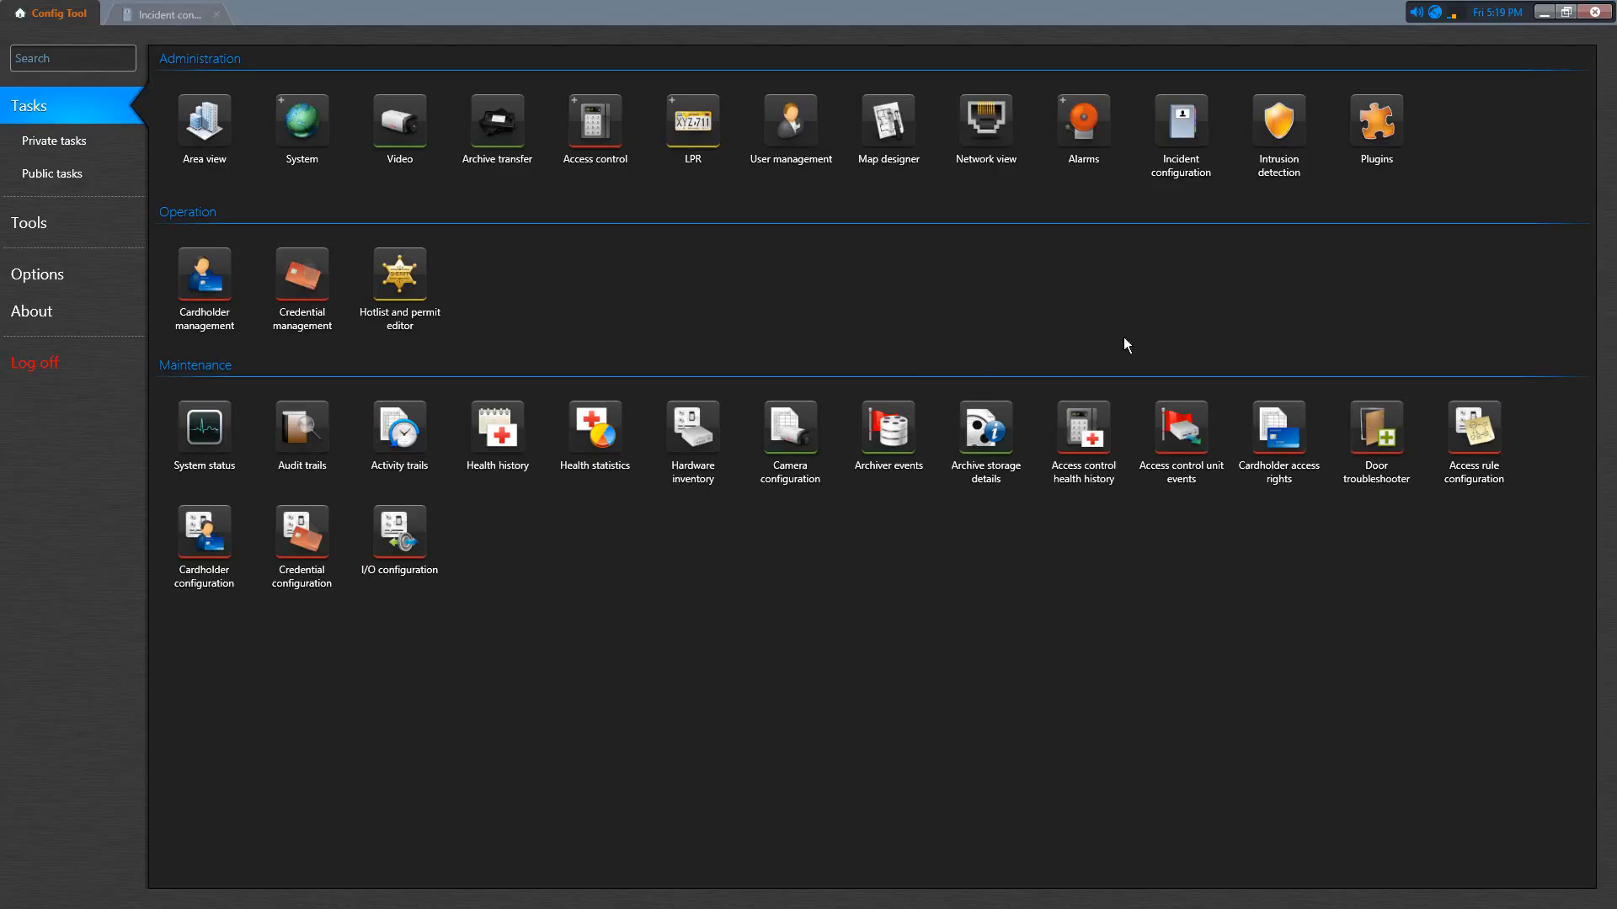
pyautogui.click(1175, 144)
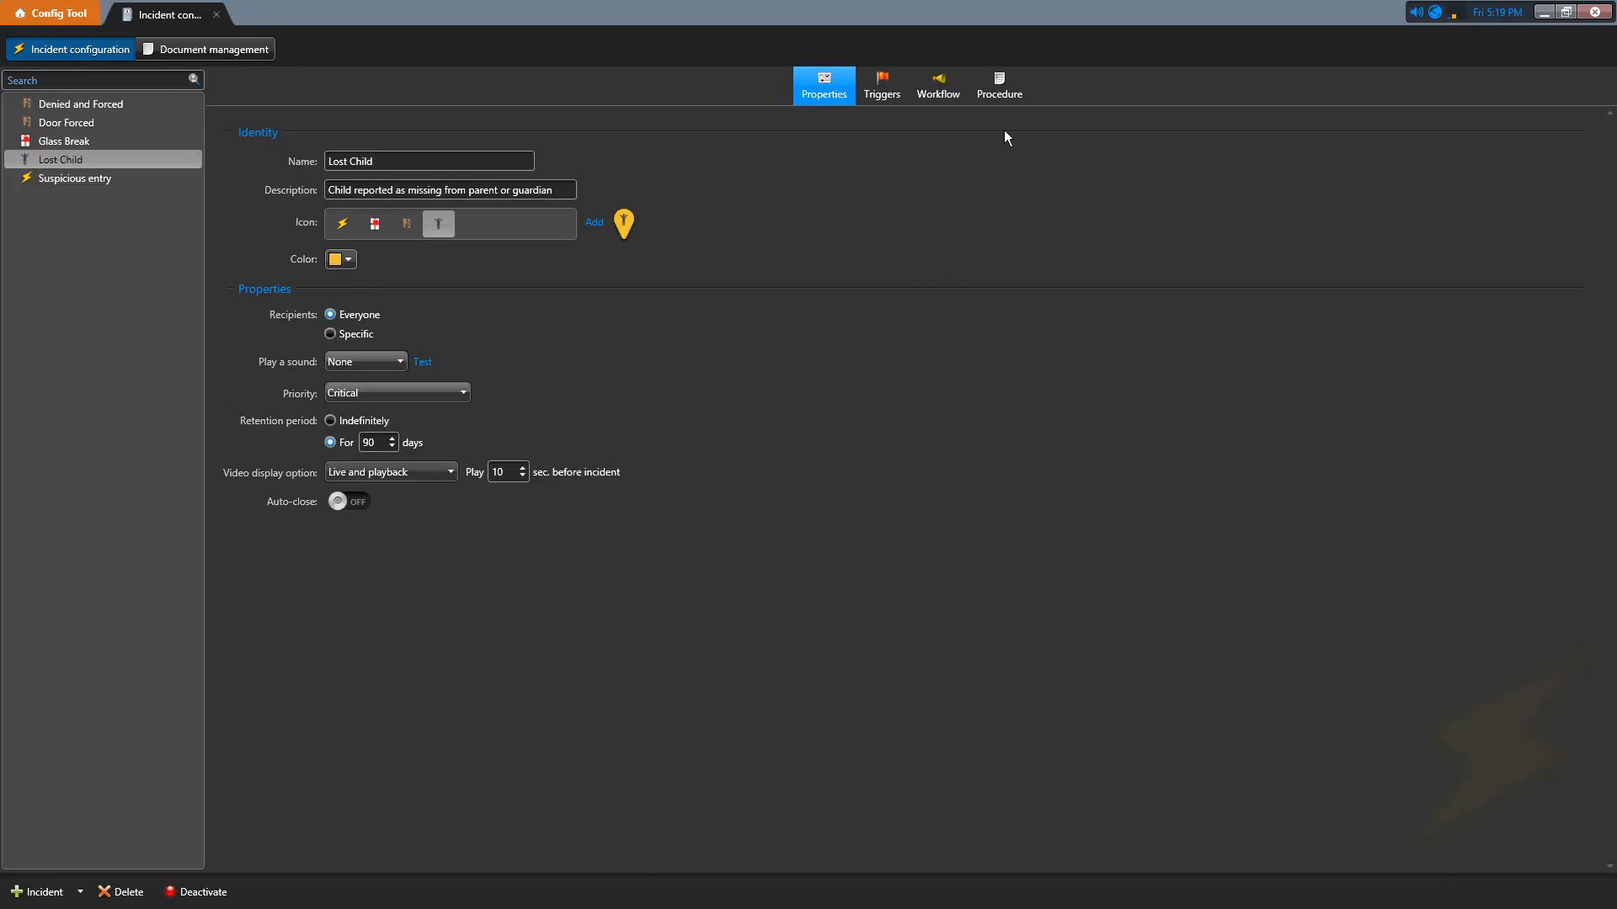
pyautogui.click(1004, 99)
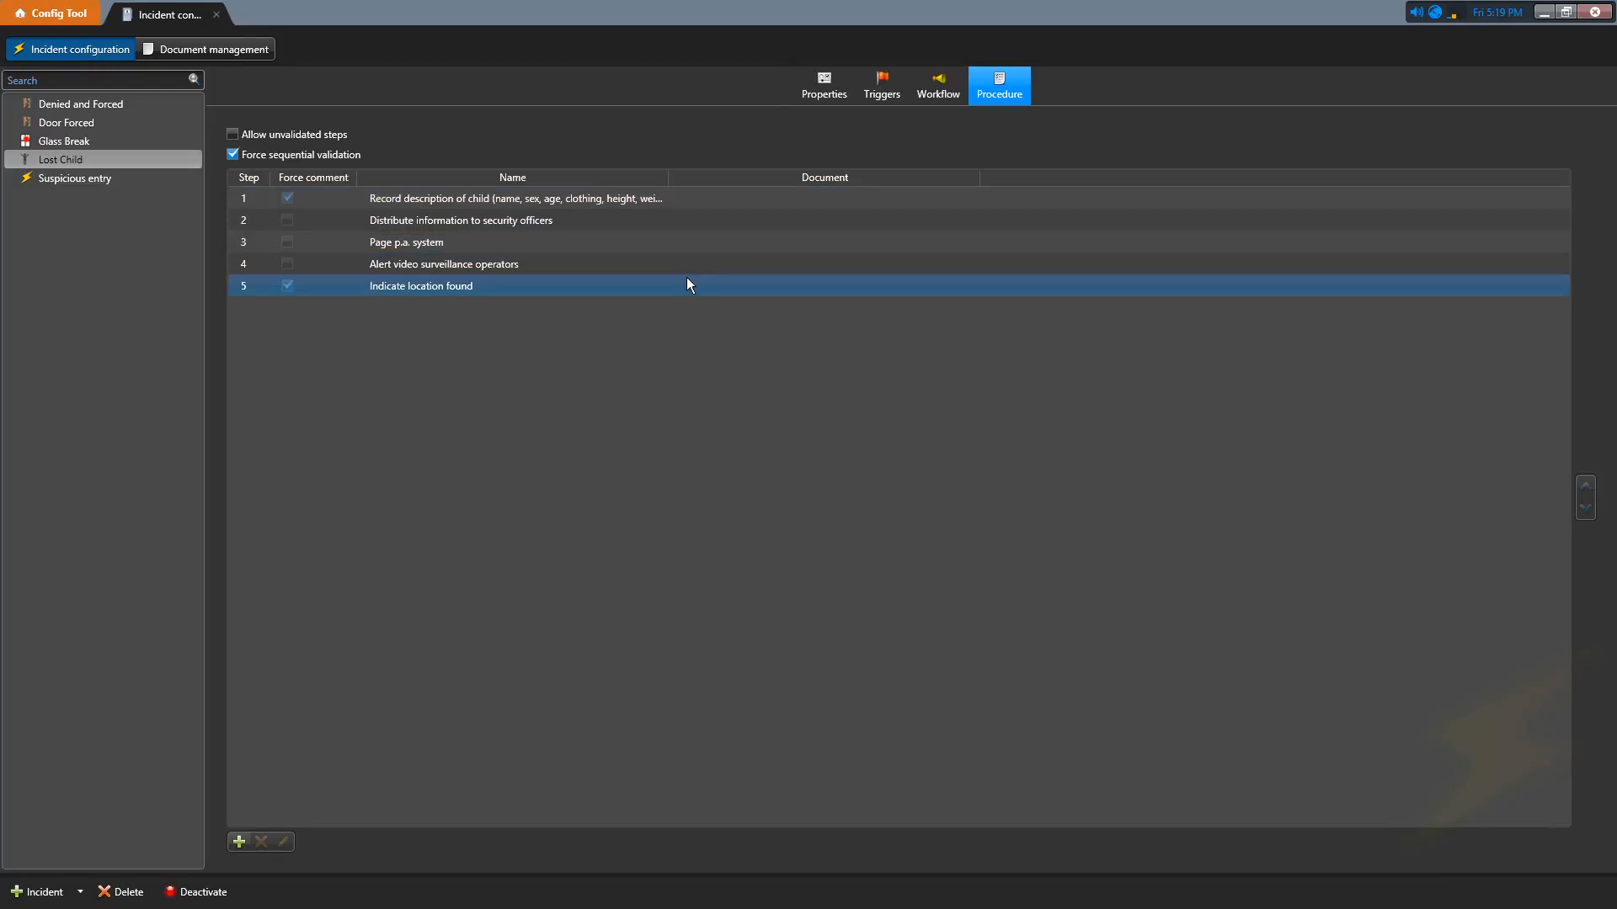
pyautogui.click(289, 292)
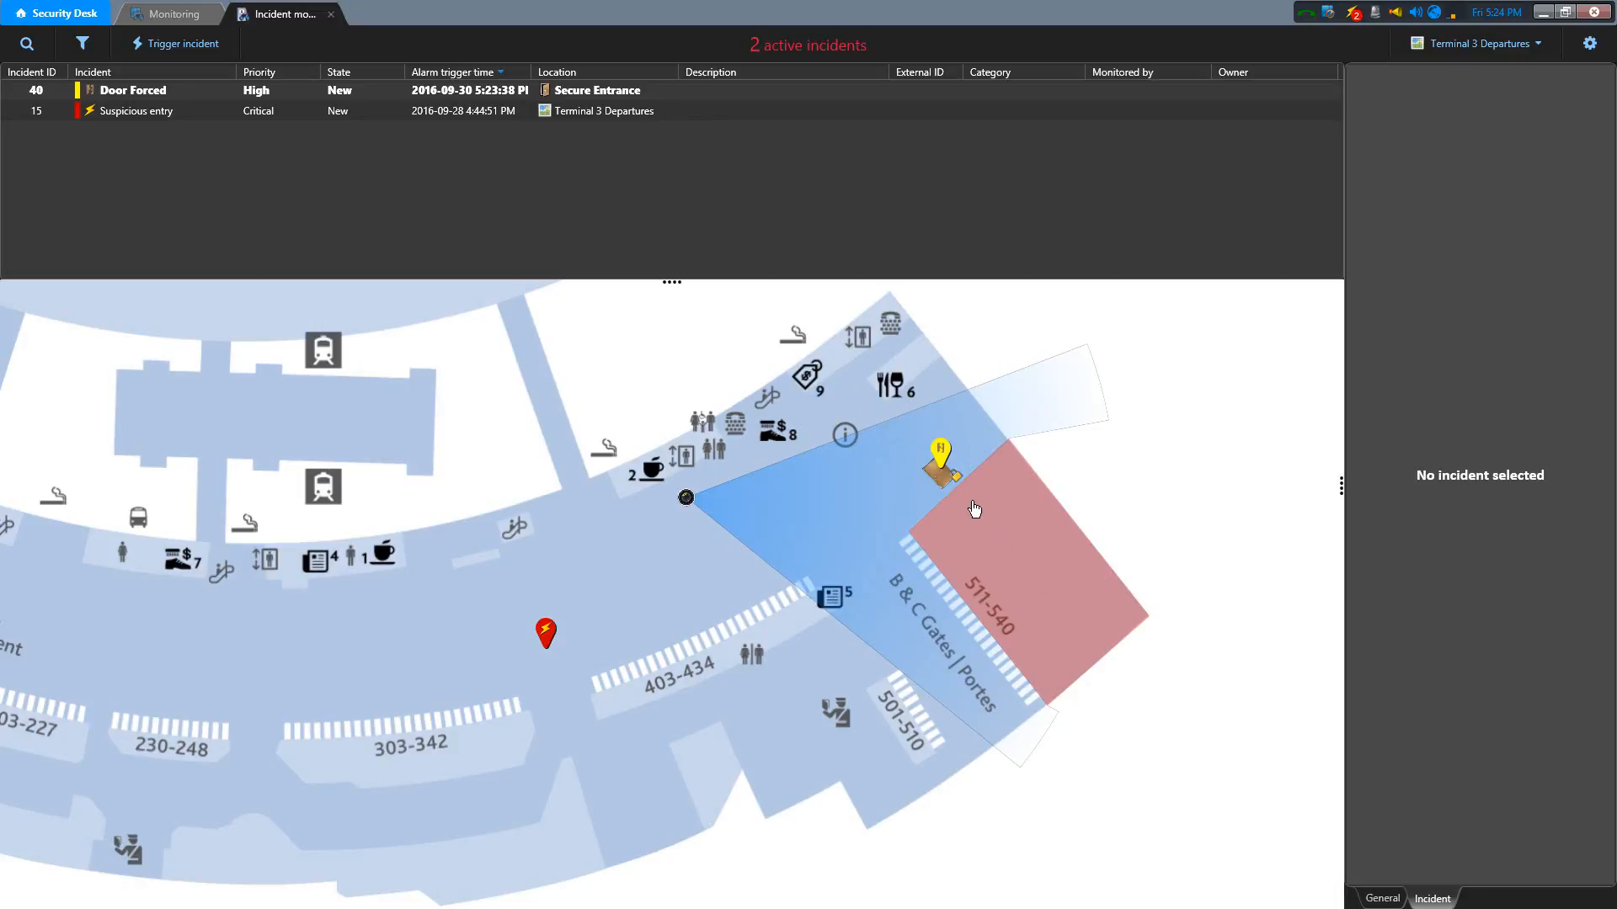
# Select the Door Forced incident at Secure Entrance in Security Desk and take ownership of it
pyautogui.moveTo(949, 478)
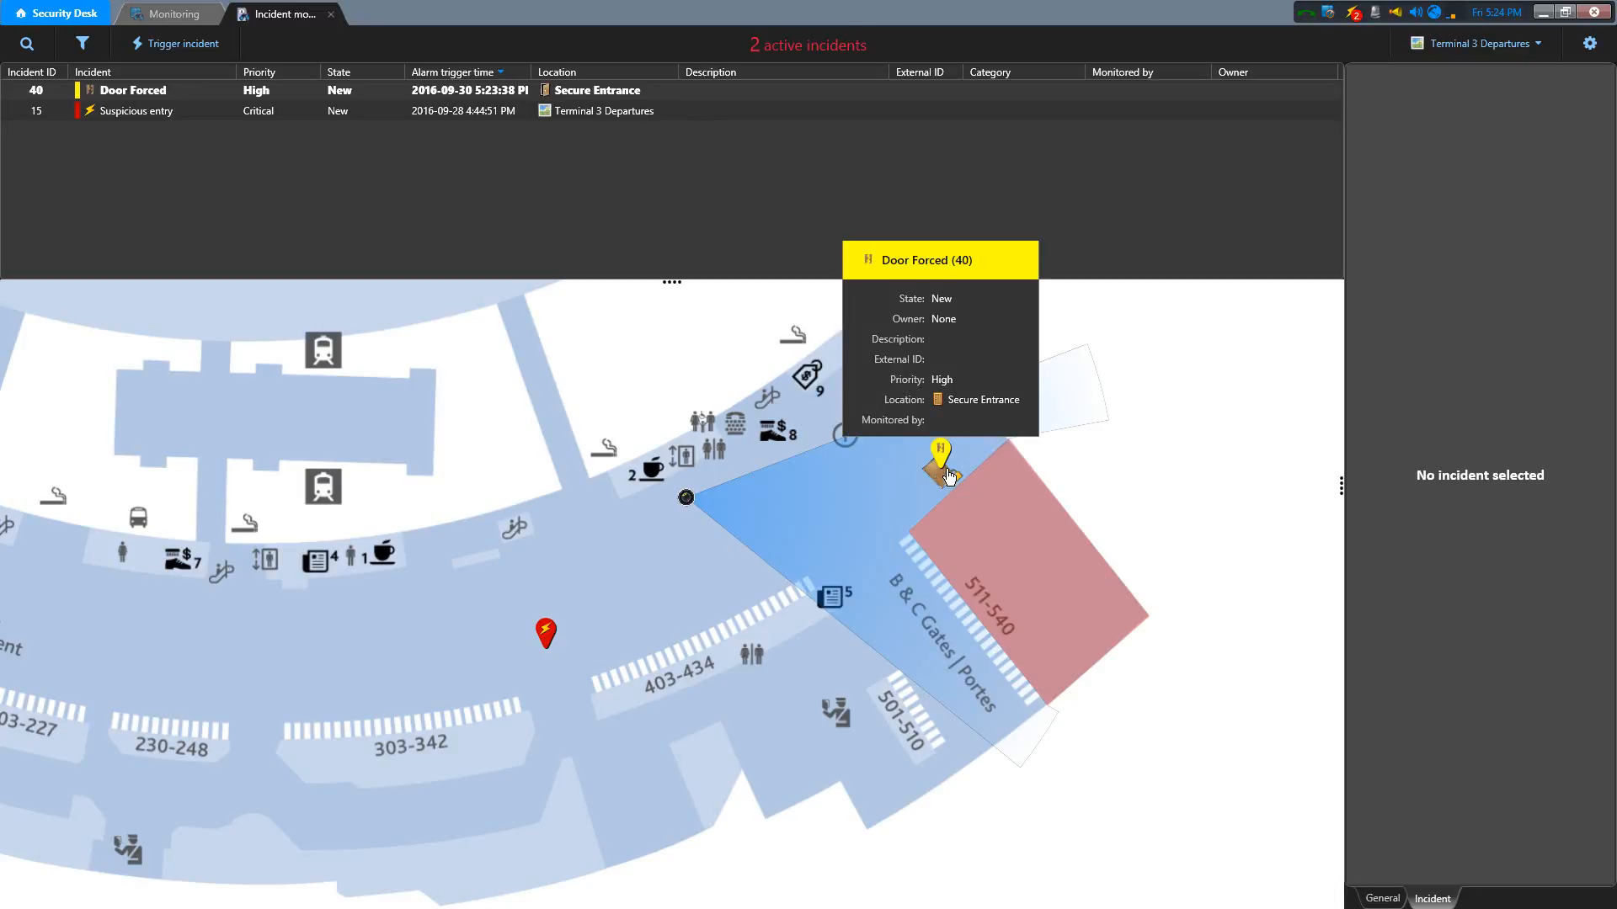
pyautogui.click(943, 459)
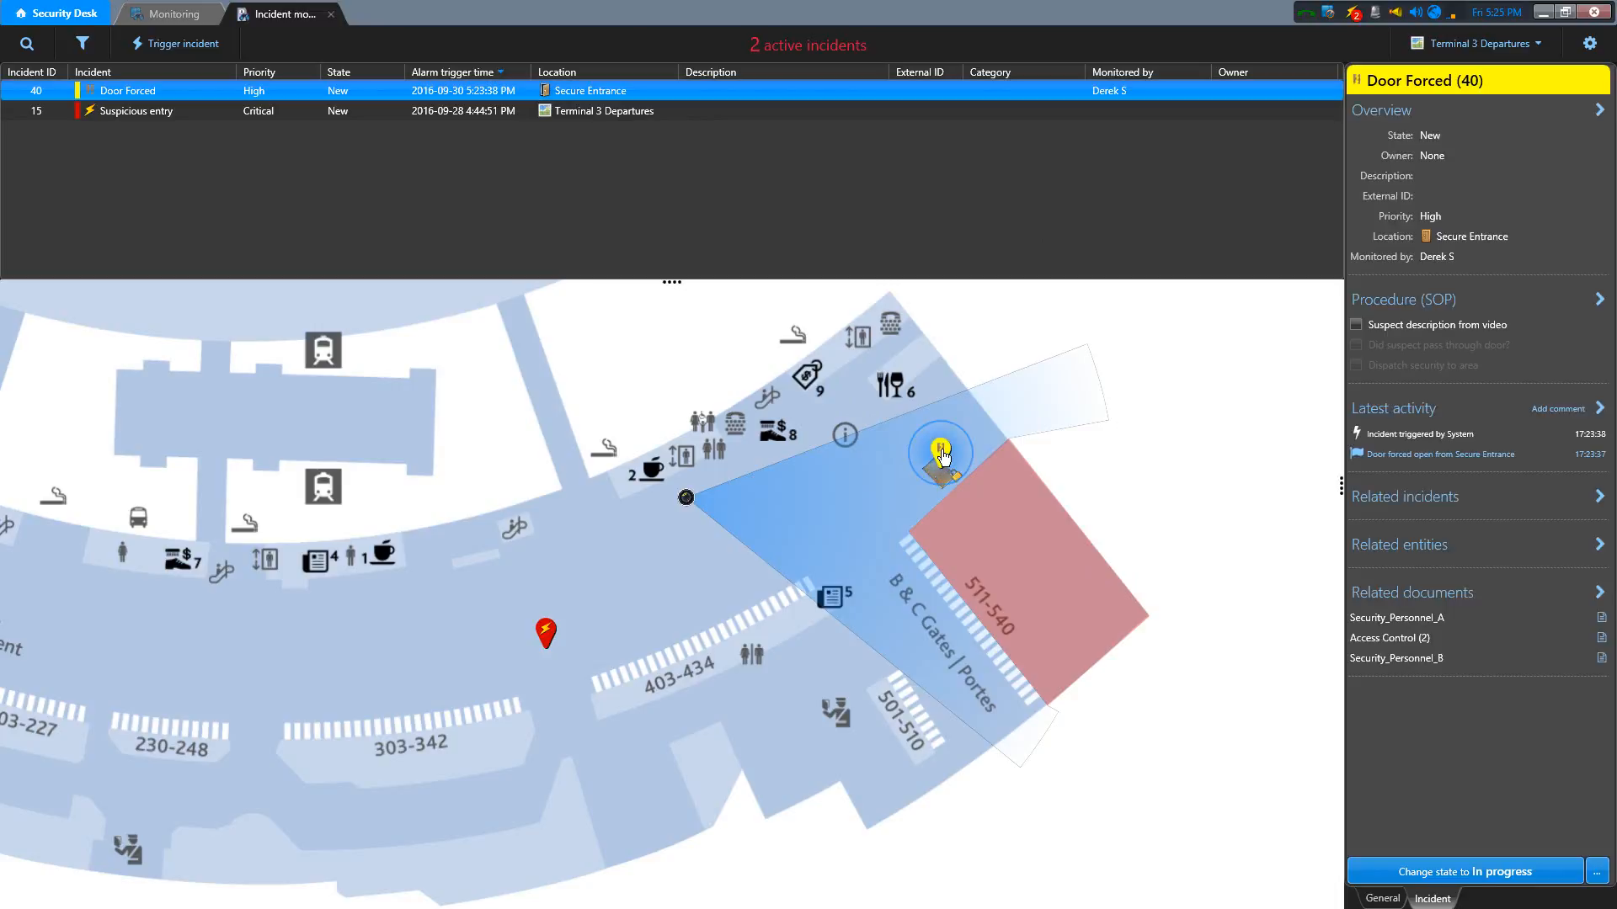
pyautogui.rightClick(841, 93)
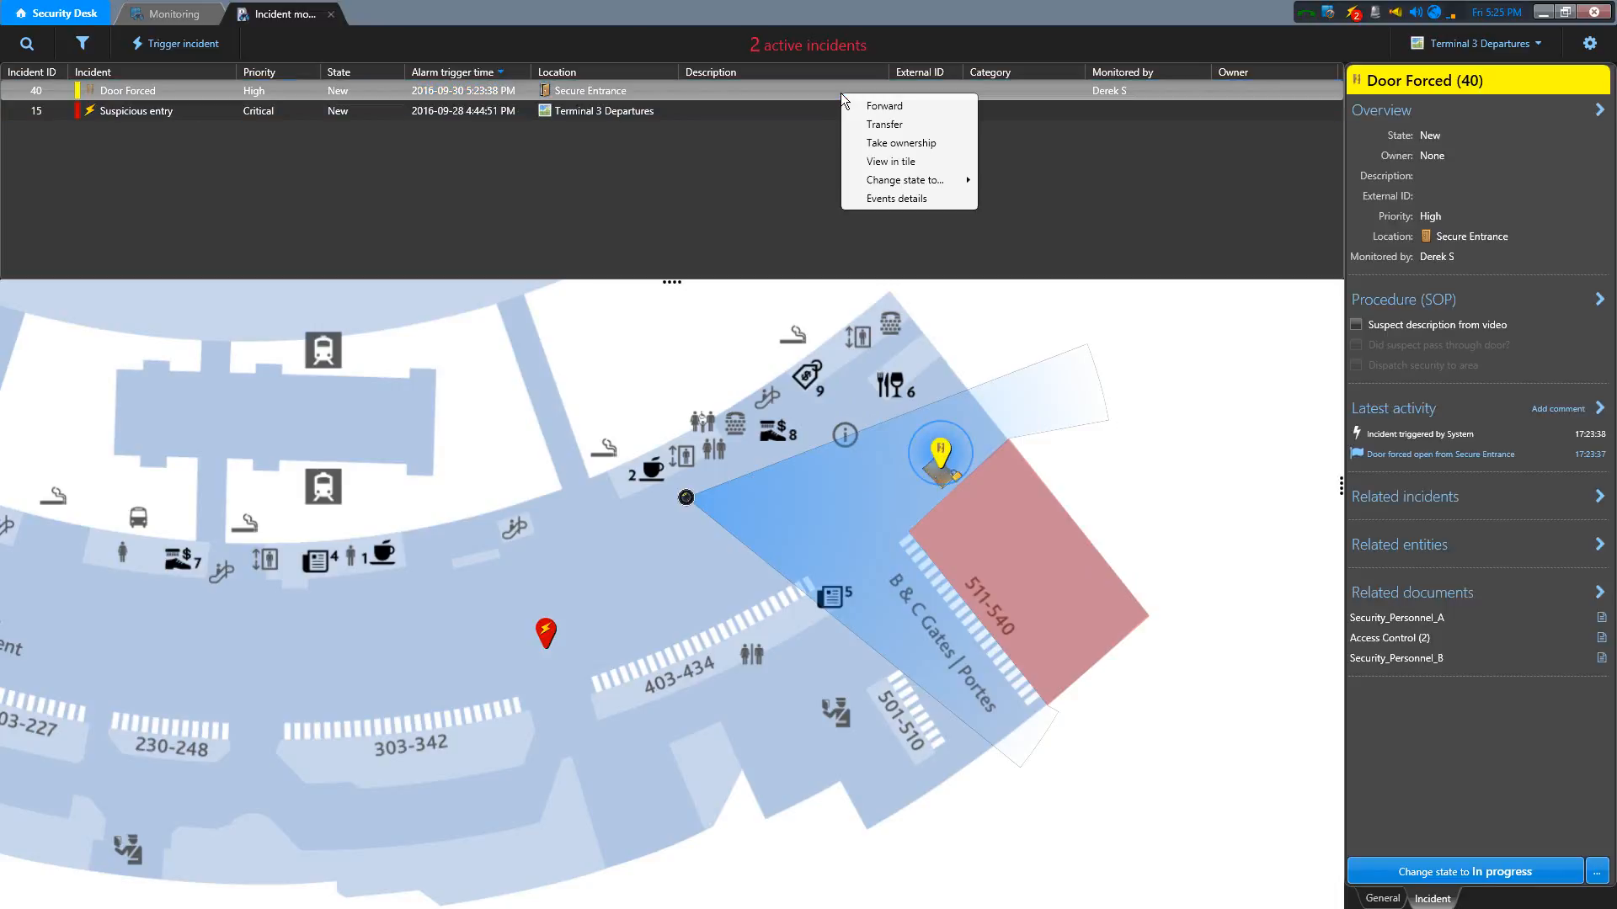
pyautogui.click(897, 141)
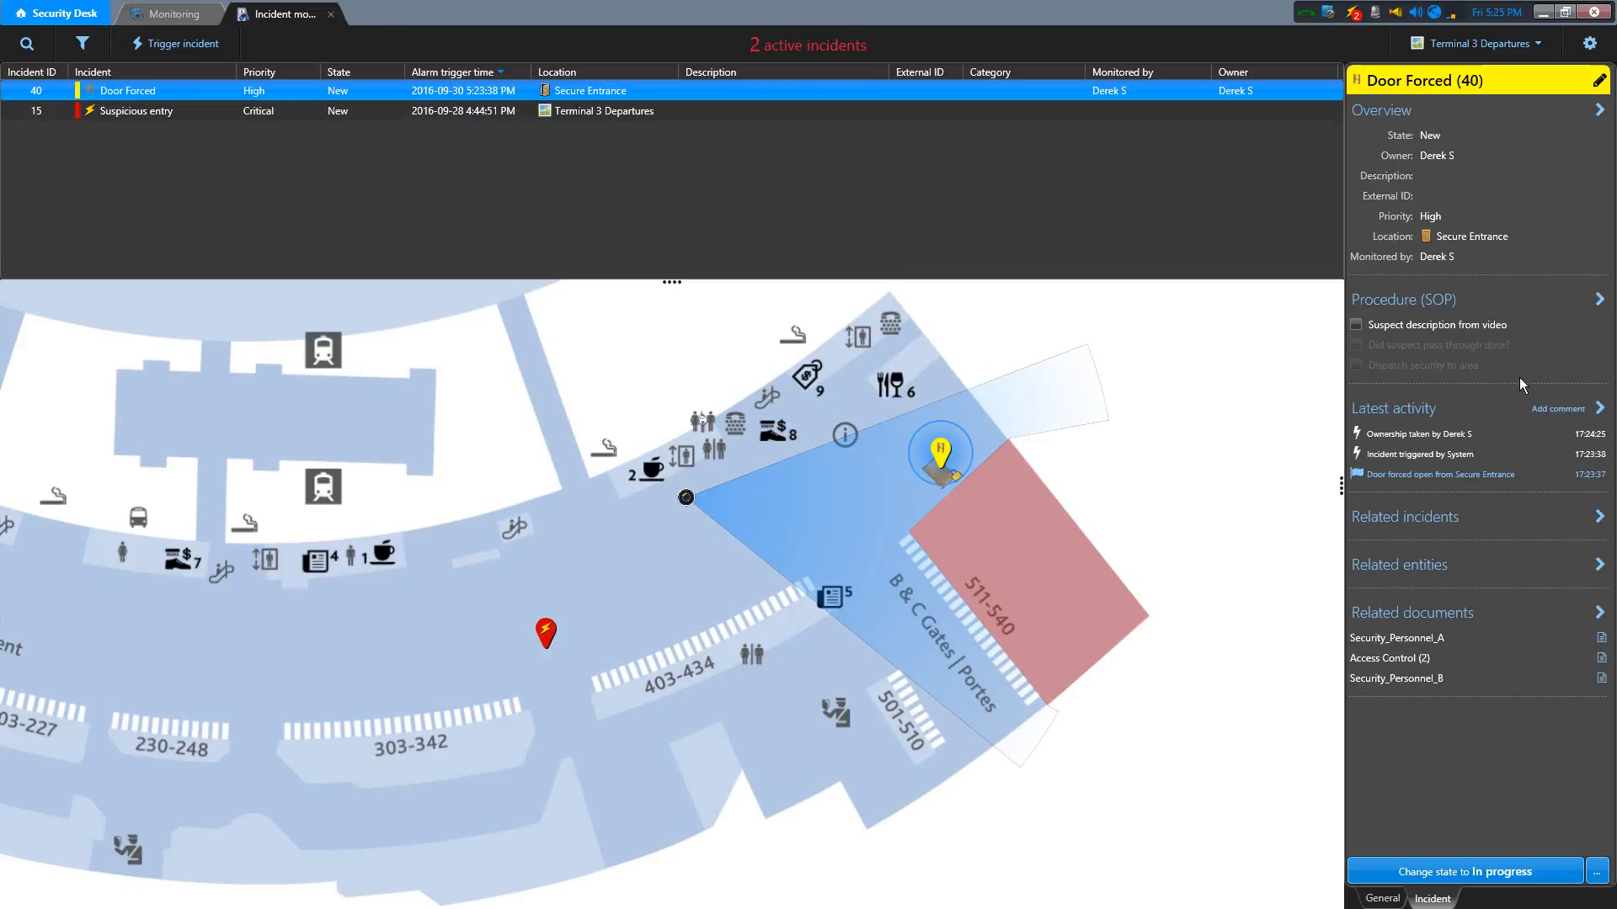
# Validate the Suspect description from video step with the comment "Brown sweater, green pants, sunglasses"
pyautogui.click(1354, 326)
pyautogui.write('Brown')
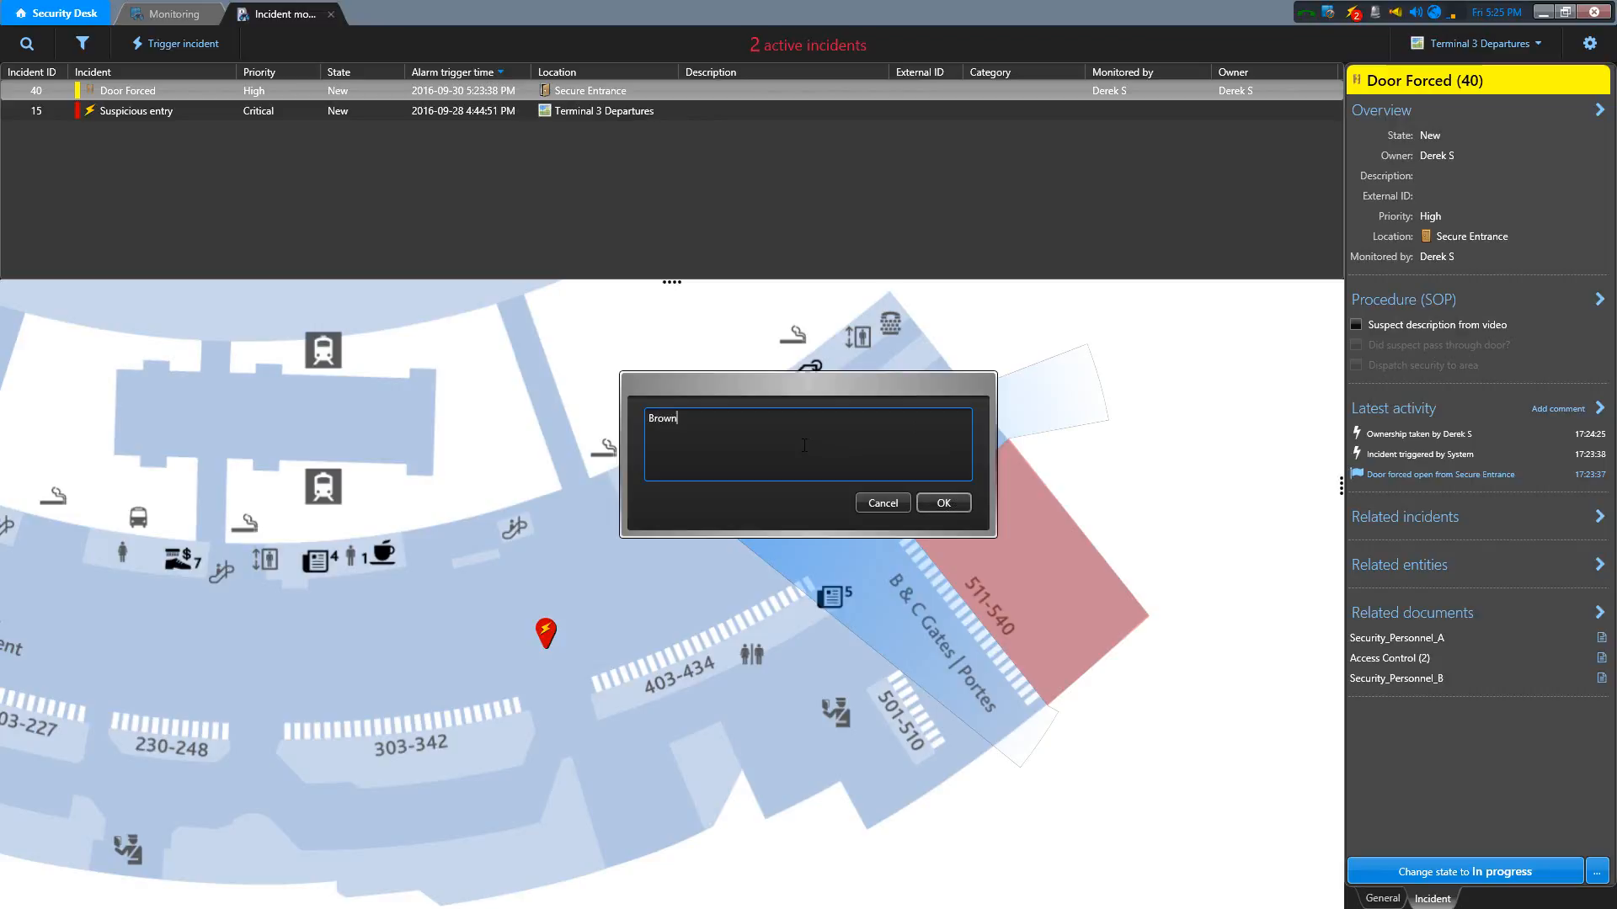
pyautogui.write(' sweater, green pants, sunglasses')
pyautogui.click(941, 503)
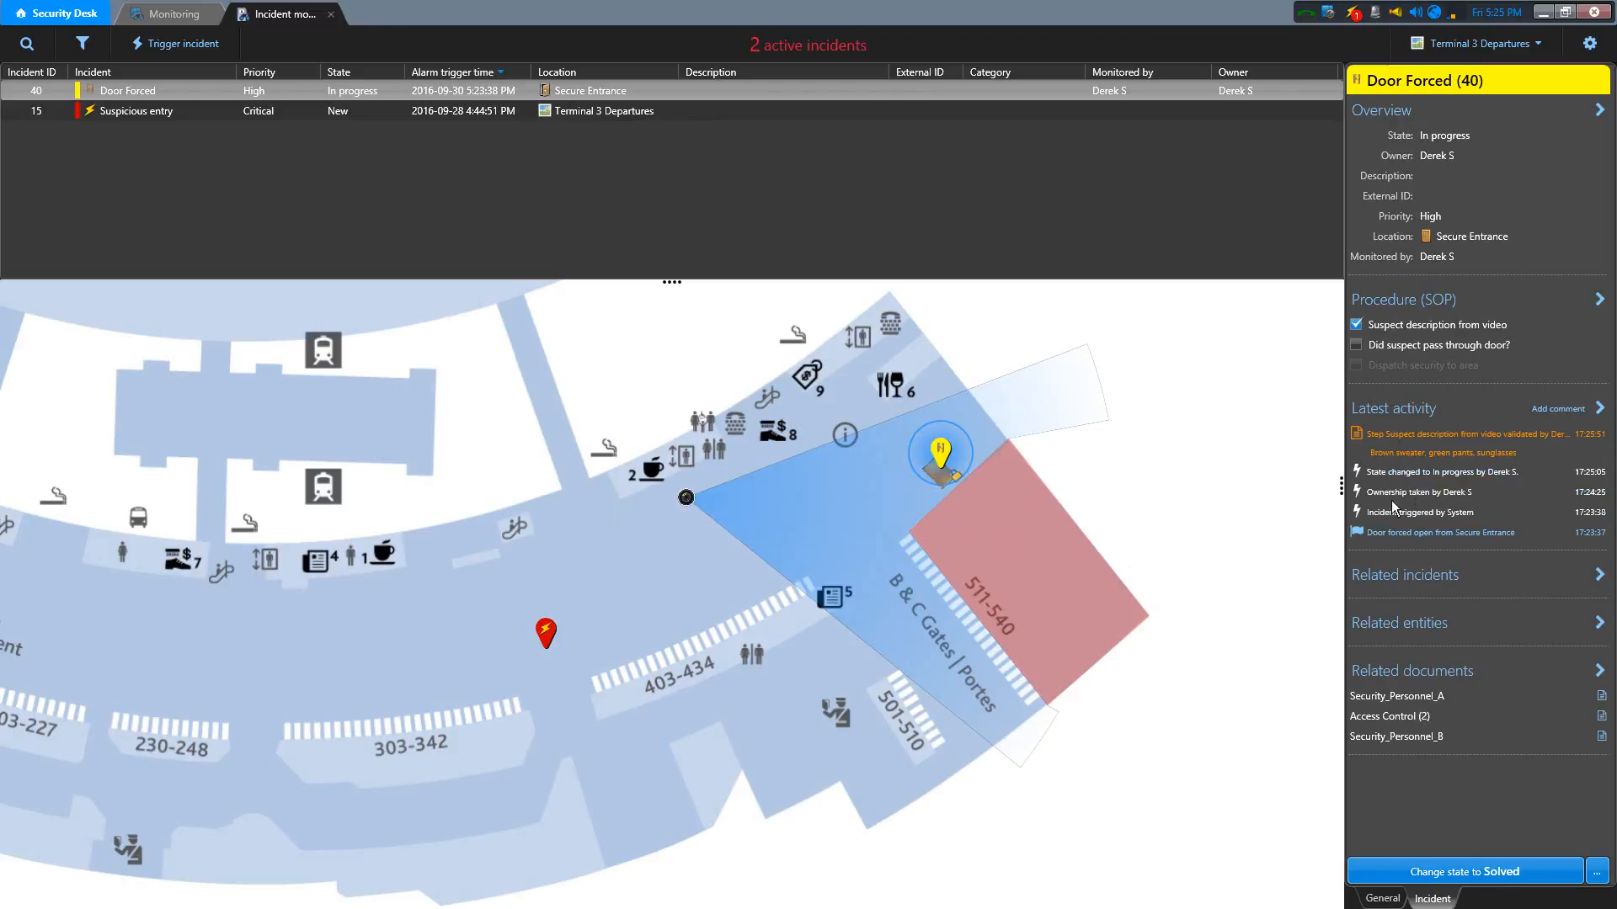
# Answer "Yes" to the Did suspect pass through door? step and mark Dispatch security to area as done
pyautogui.click(1355, 345)
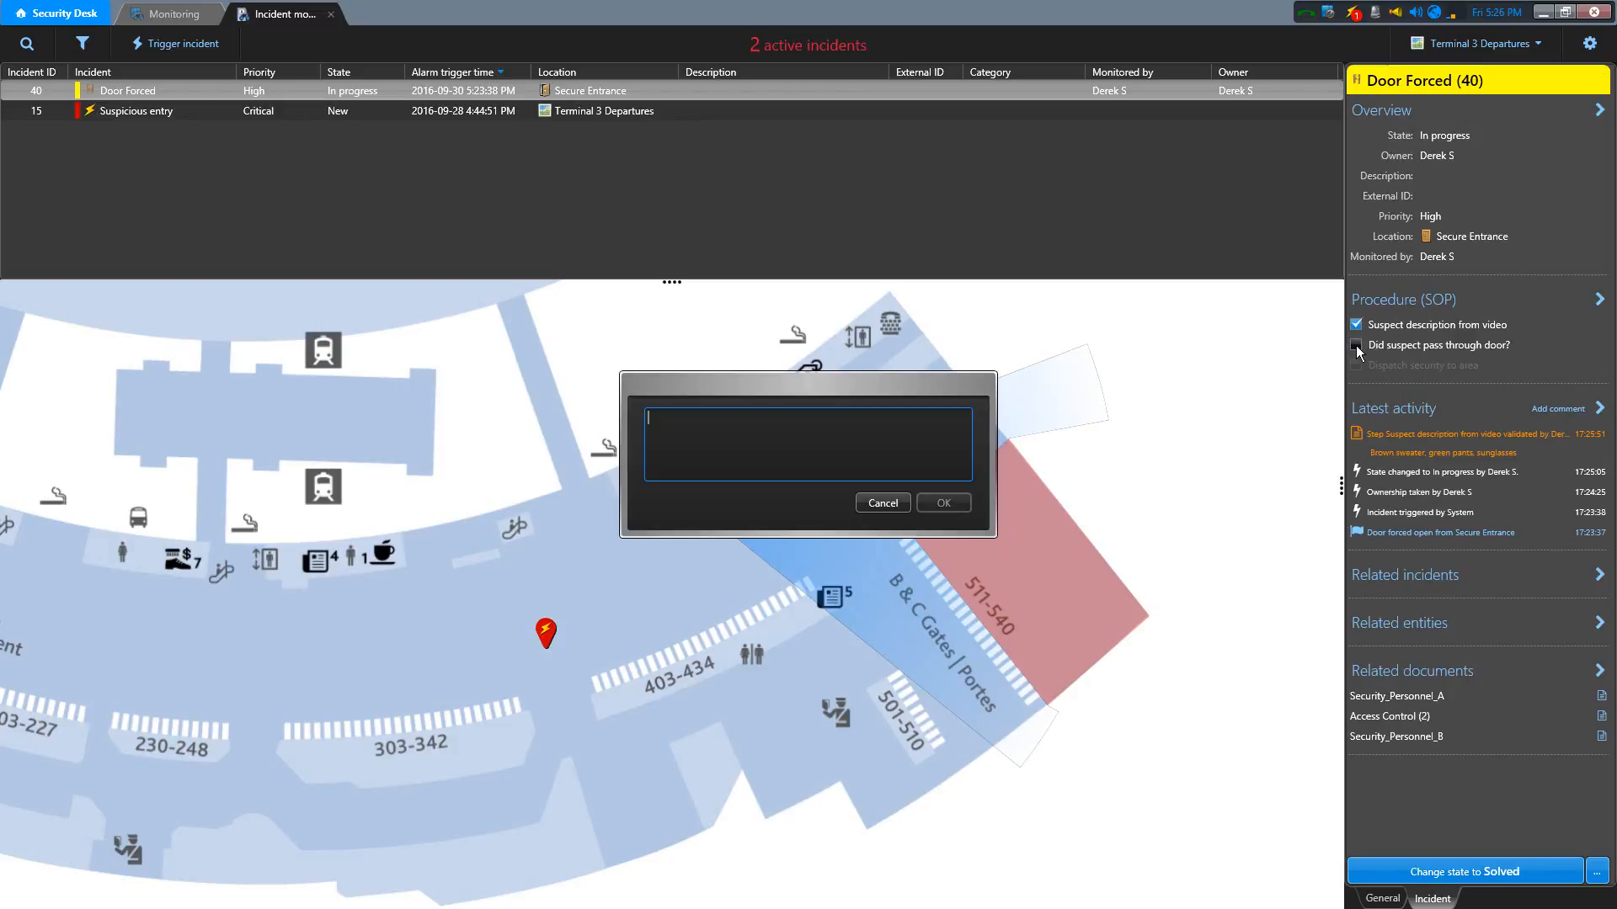
pyautogui.write('Yes')
pyautogui.click(944, 503)
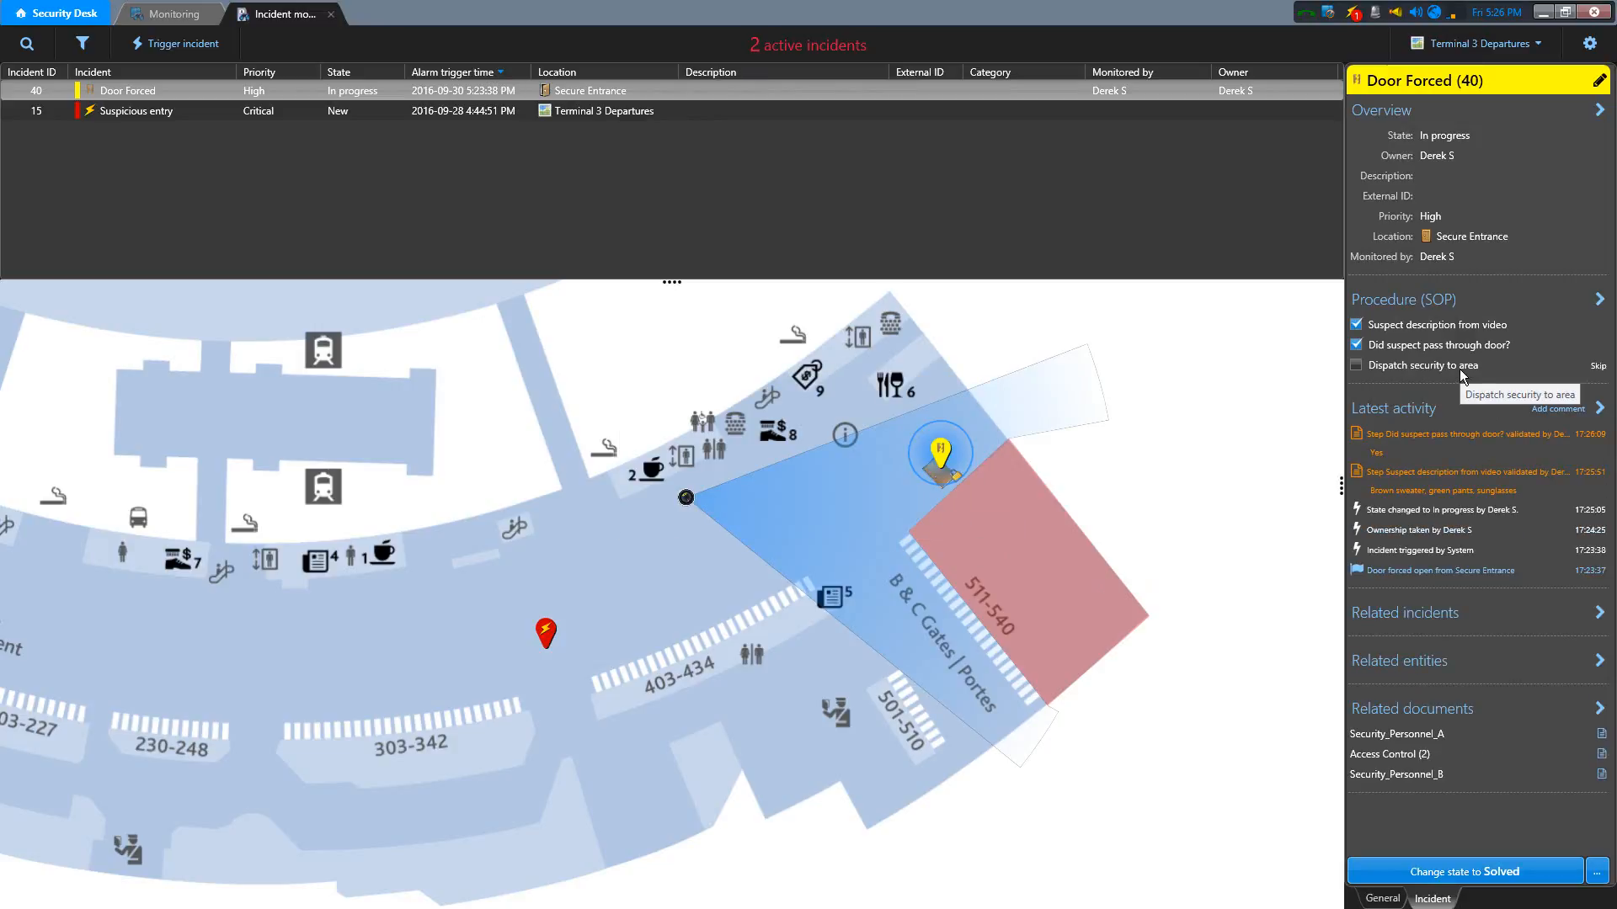
pyautogui.click(1355, 365)
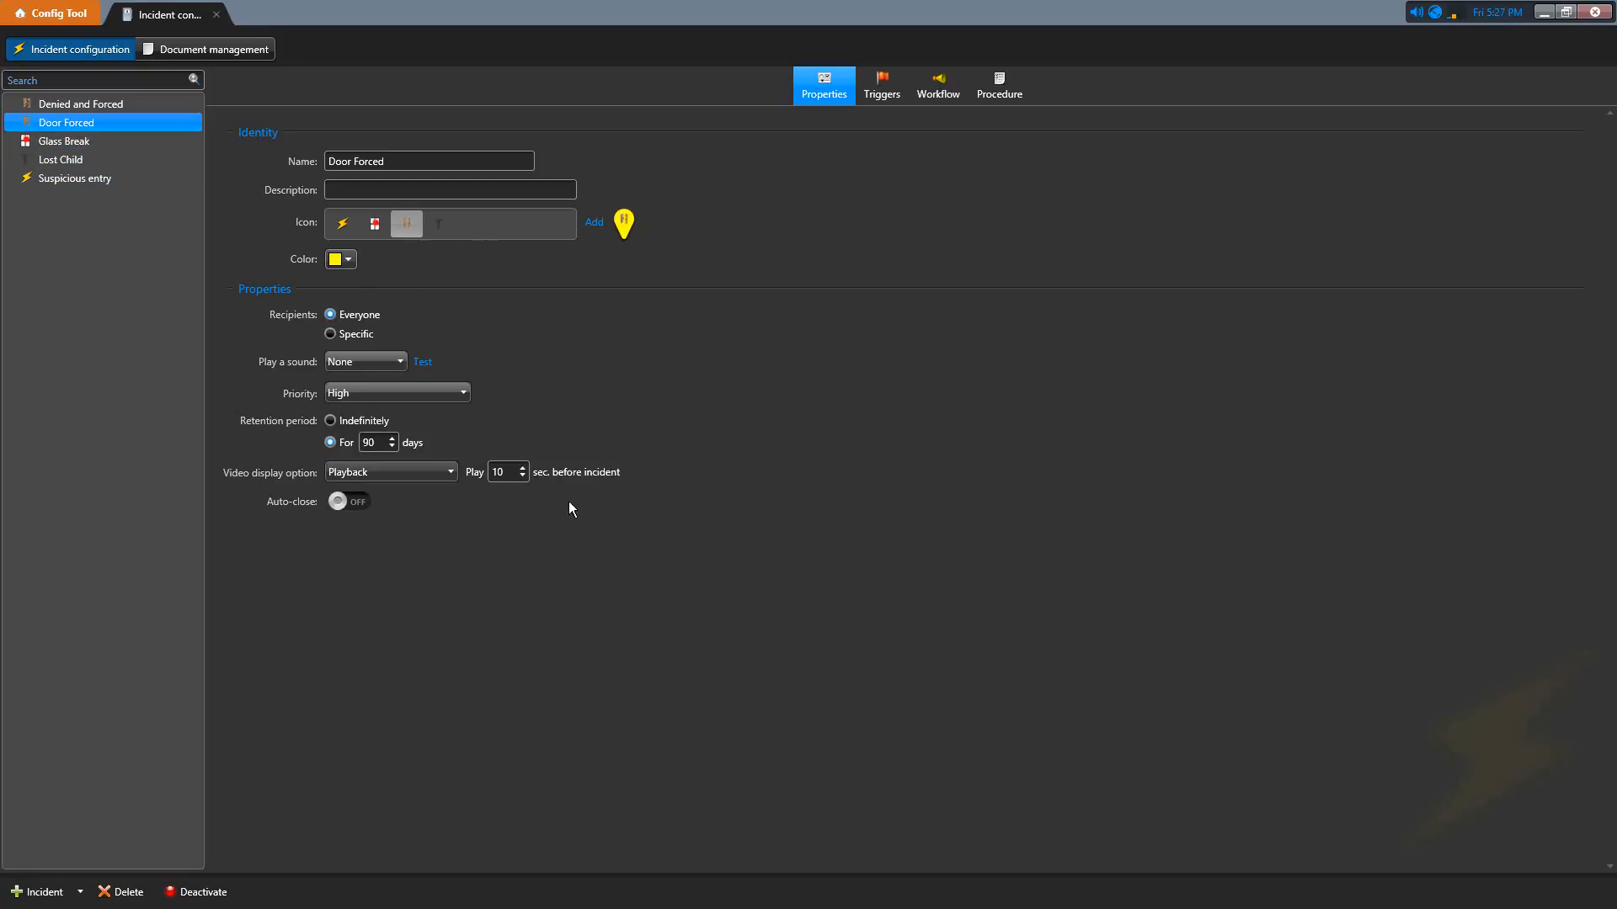
# Review the Door Forced incident type's procedure steps and forced comment settings in Config Tool
pyautogui.click(1017, 98)
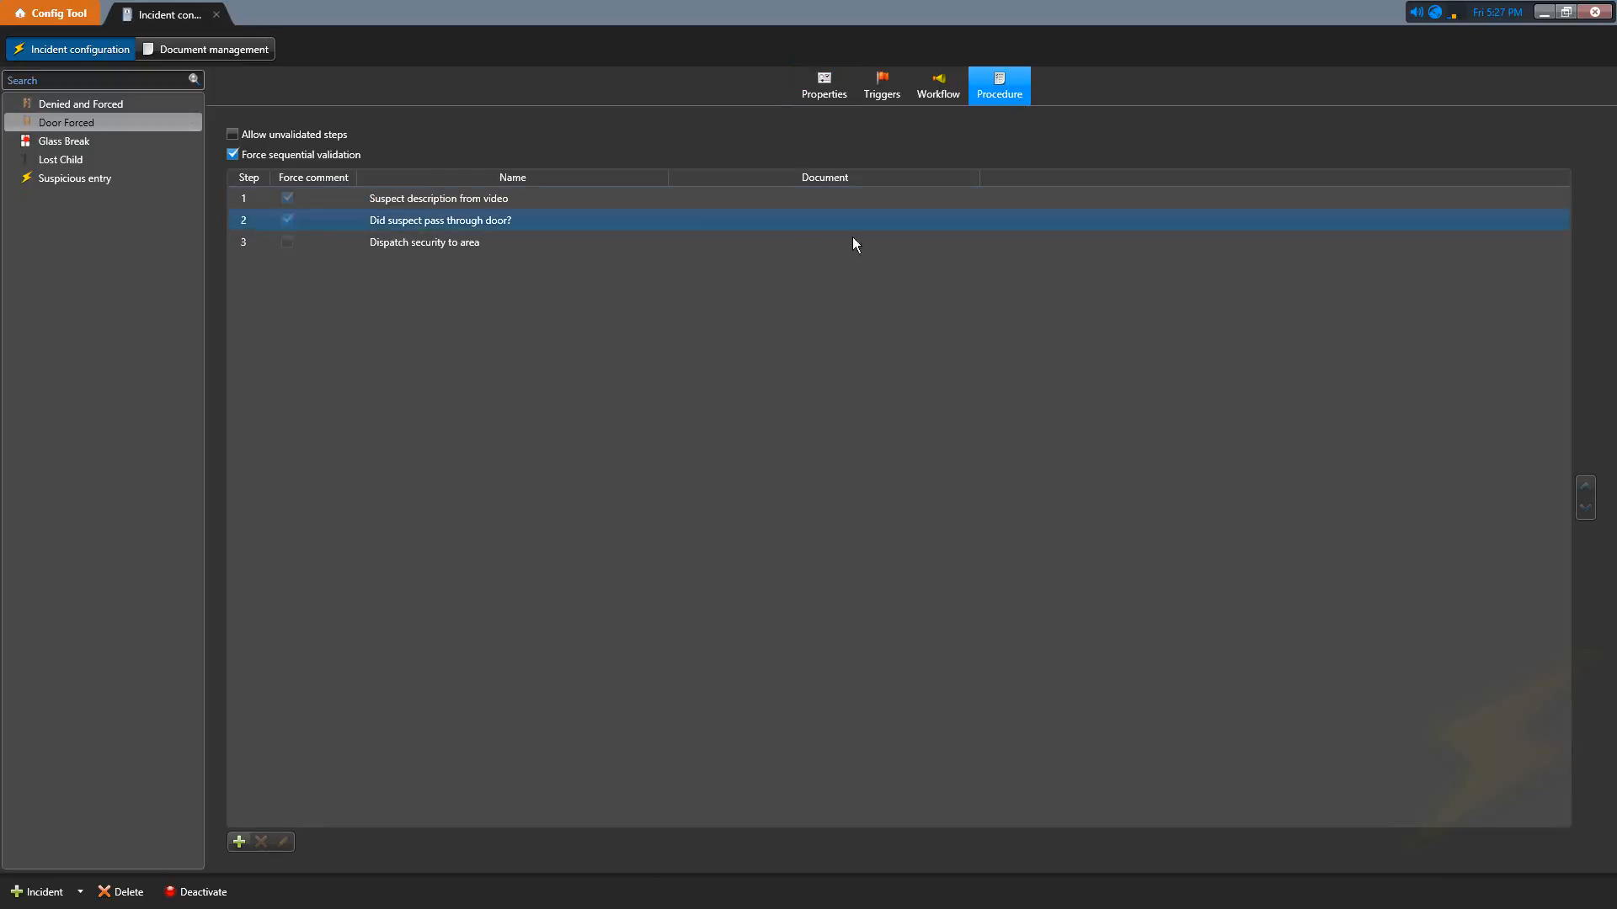
pyautogui.click(560, 203)
pyautogui.moveTo(550, 203); pyautogui.dragTo(551, 243)
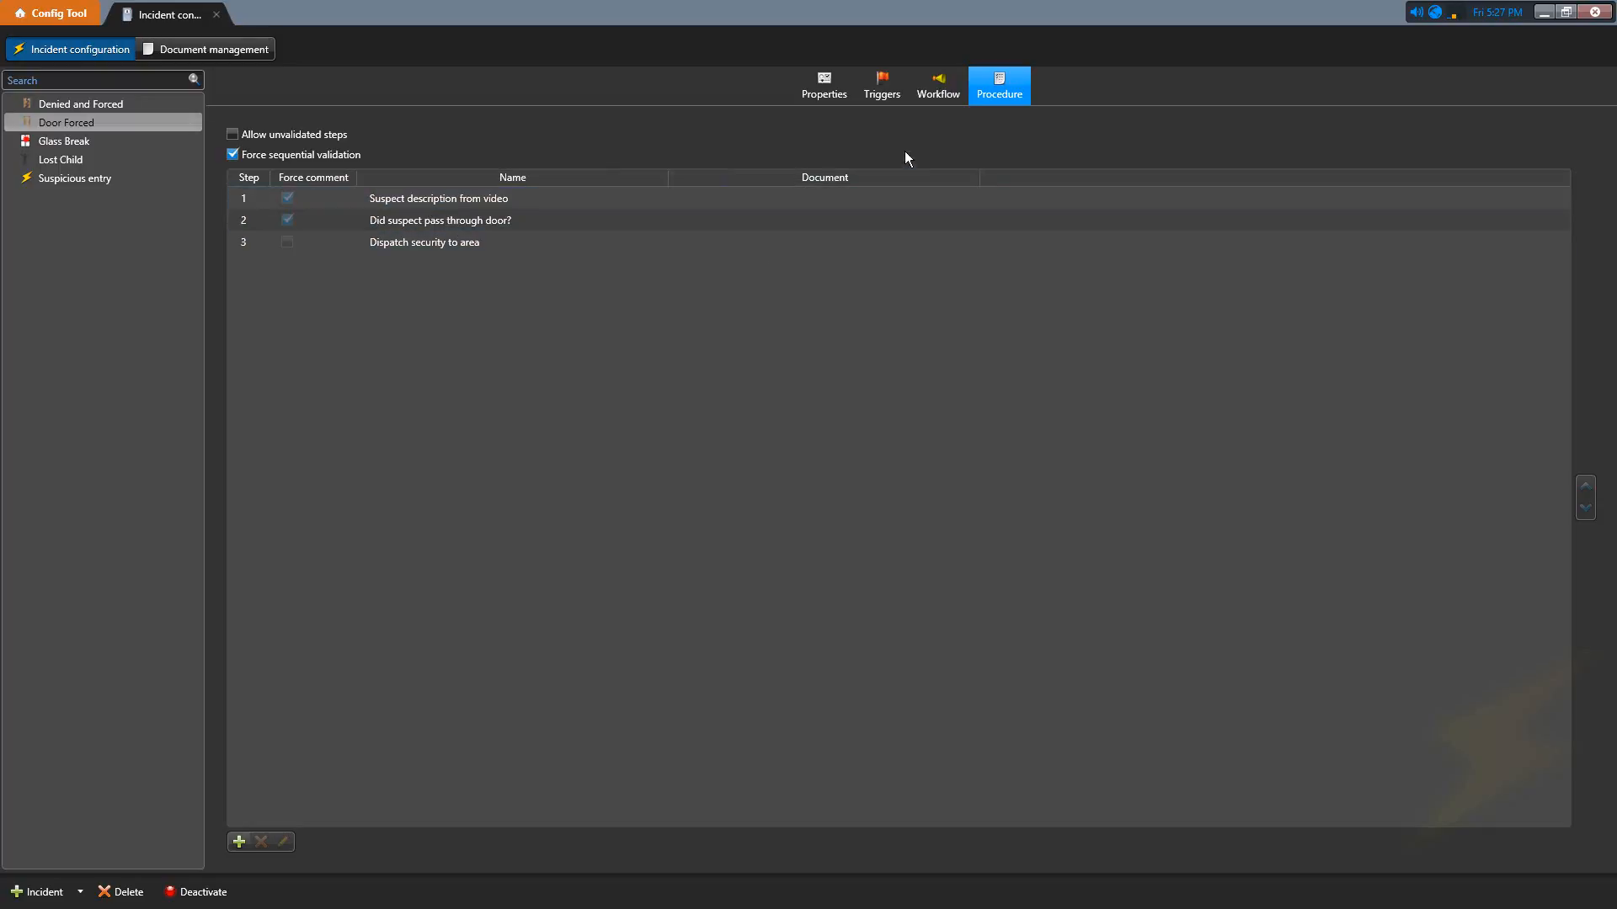
# Examine the Door Forced incident's trigger event and how more source entities can be added to it
pyautogui.click(889, 99)
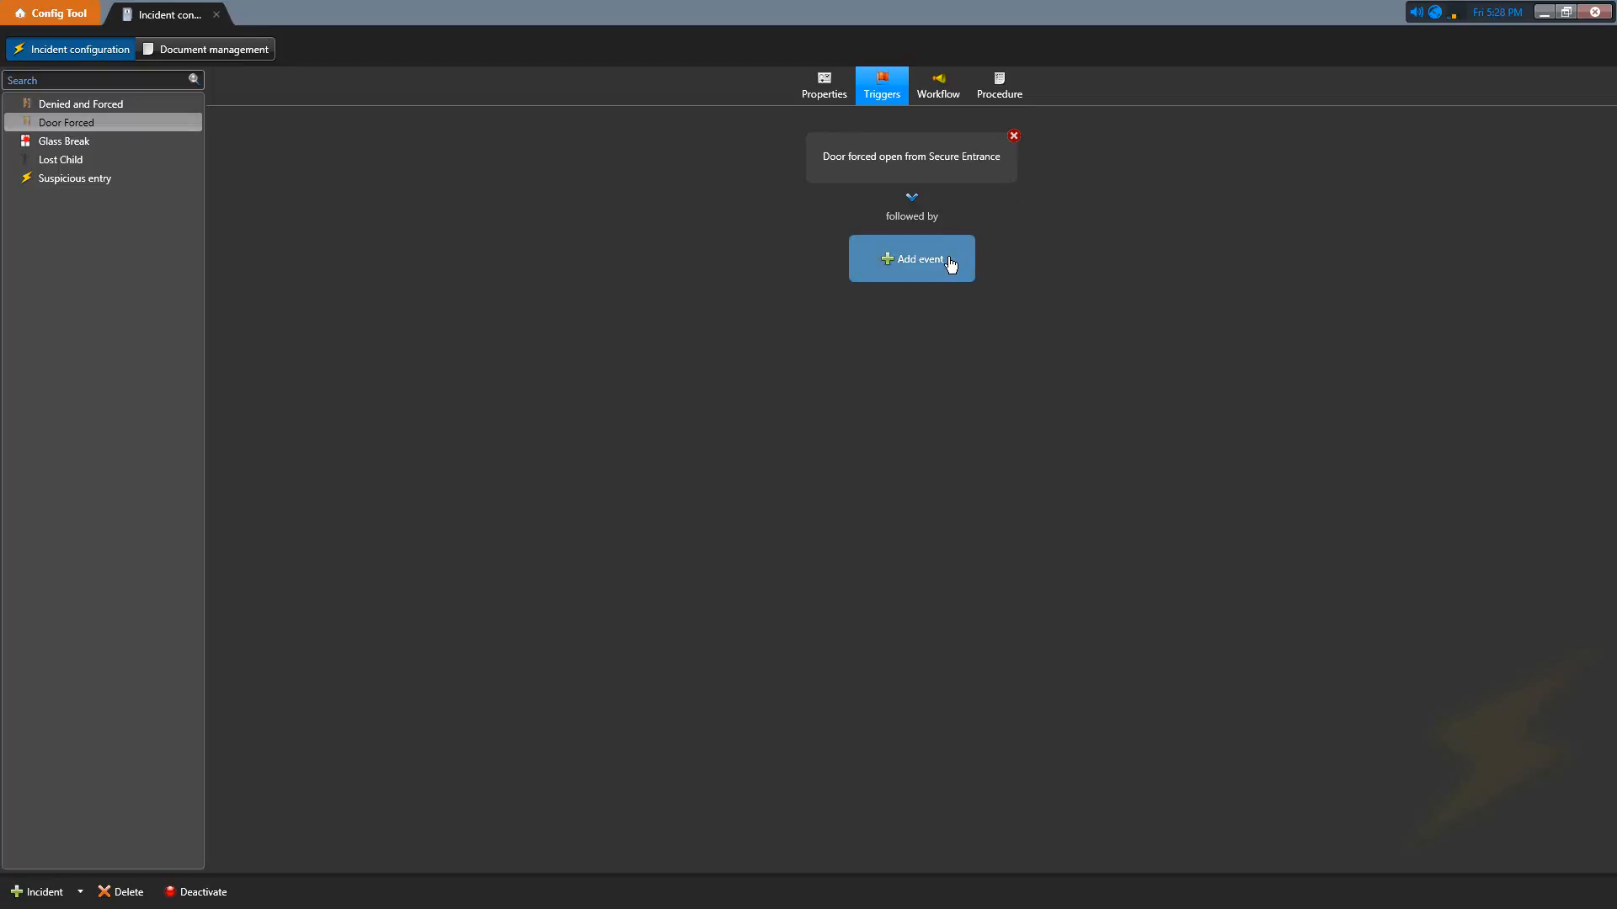
pyautogui.click(991, 178)
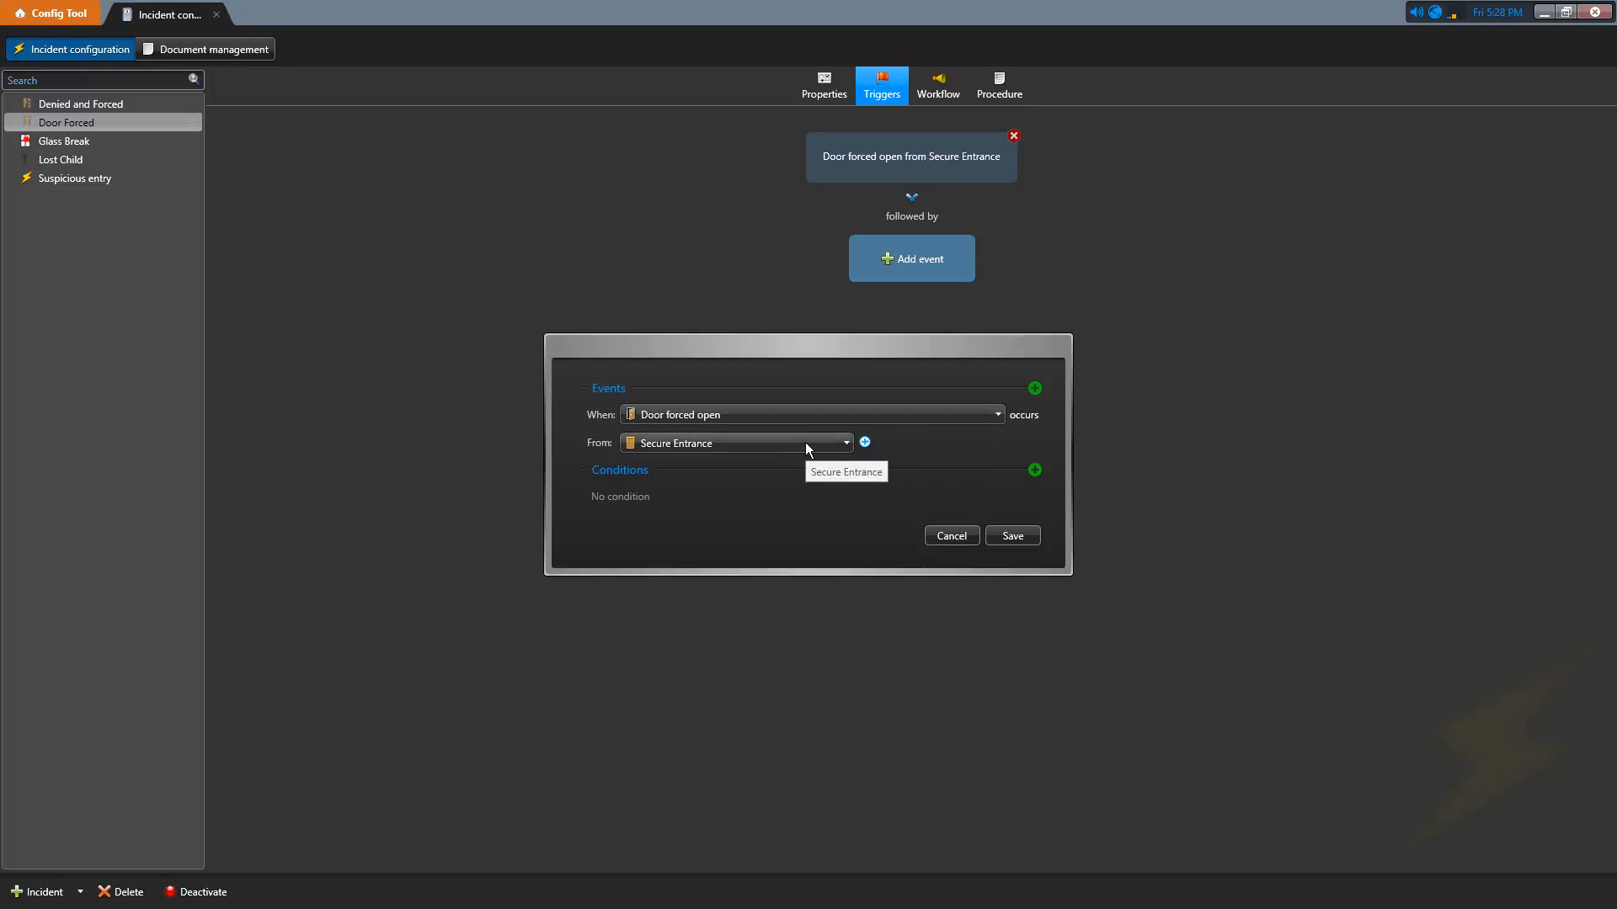
pyautogui.click(865, 444)
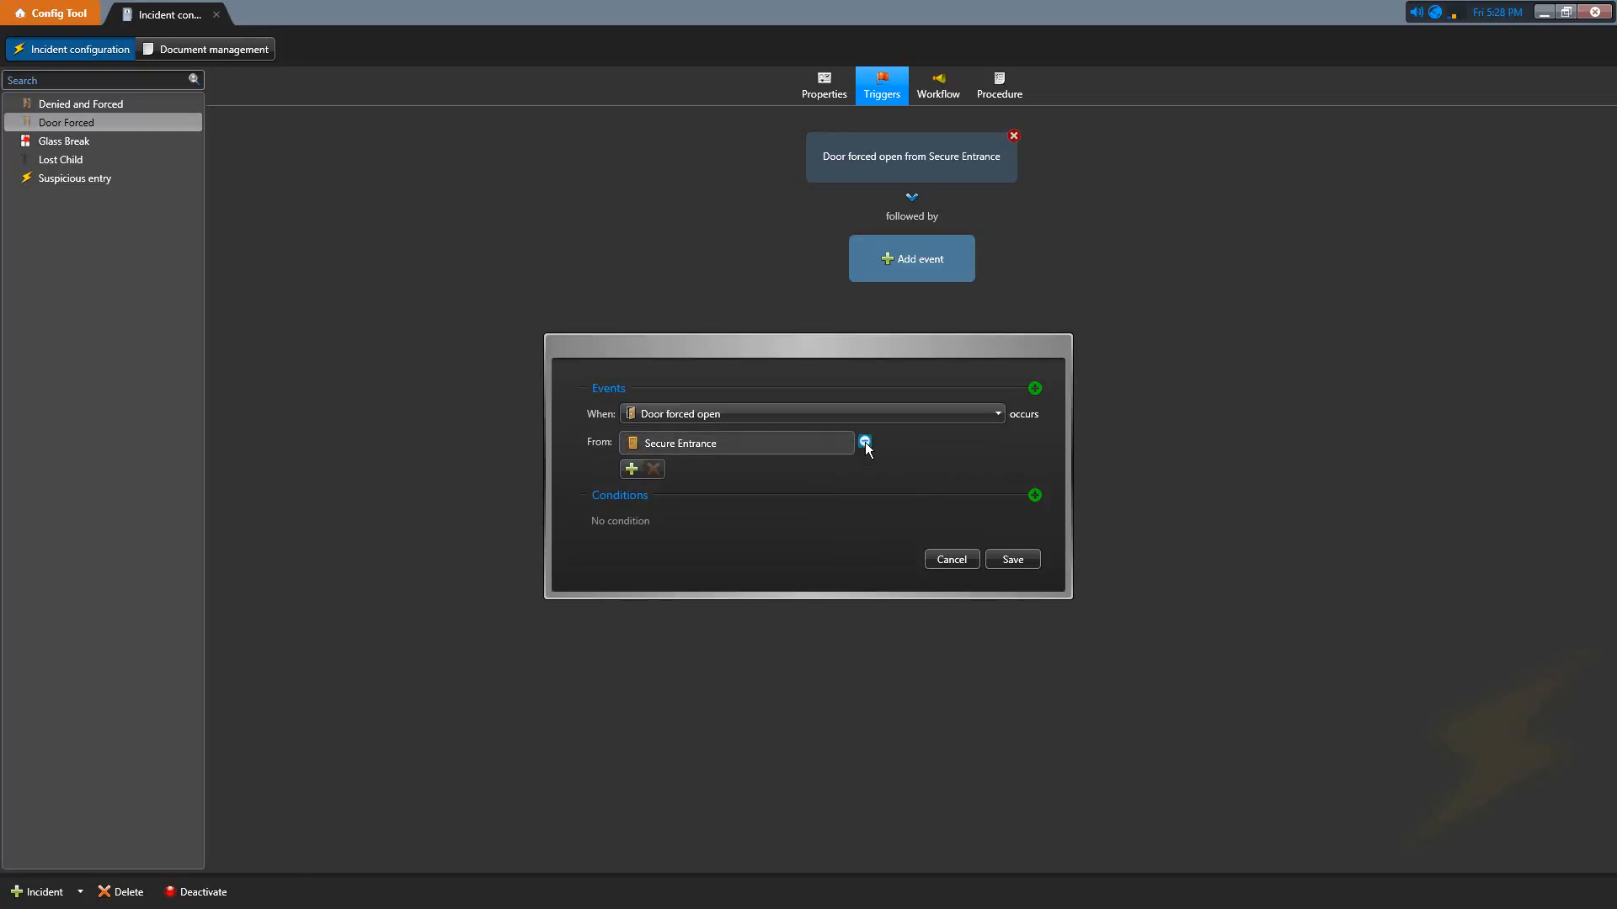
pyautogui.click(635, 472)
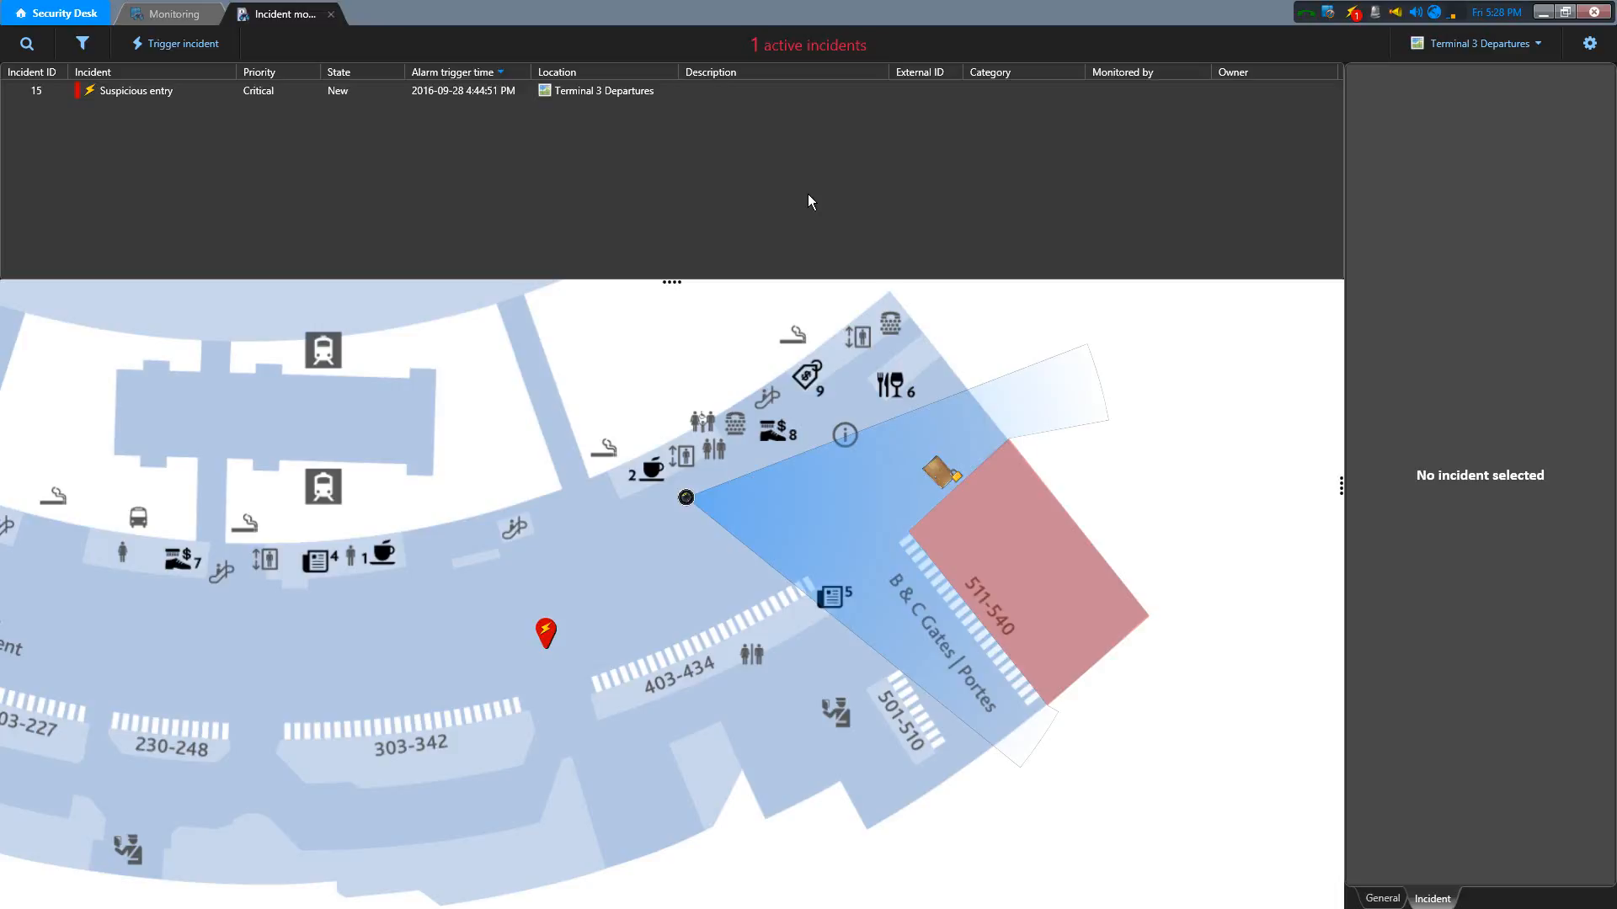
# Locate the Denied and Forced incident at Evidence Locker on the Security Desk map and take ownership of it
pyautogui.moveTo(166, 654); pyautogui.dragTo(1012, 512)
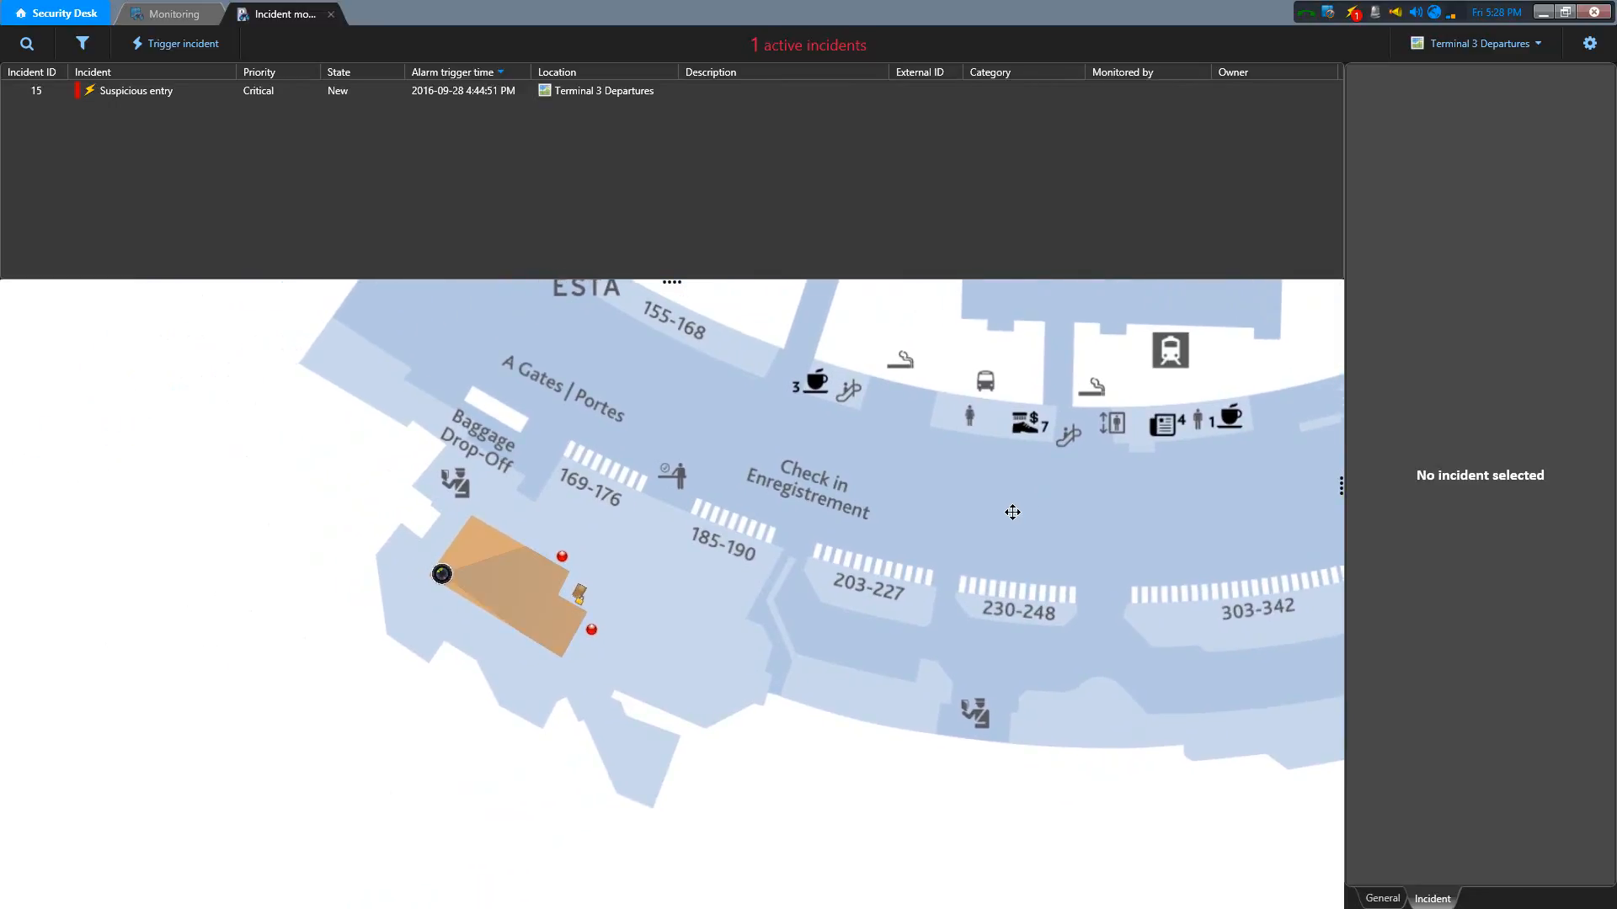
pyautogui.scroll(3, 536, 596)
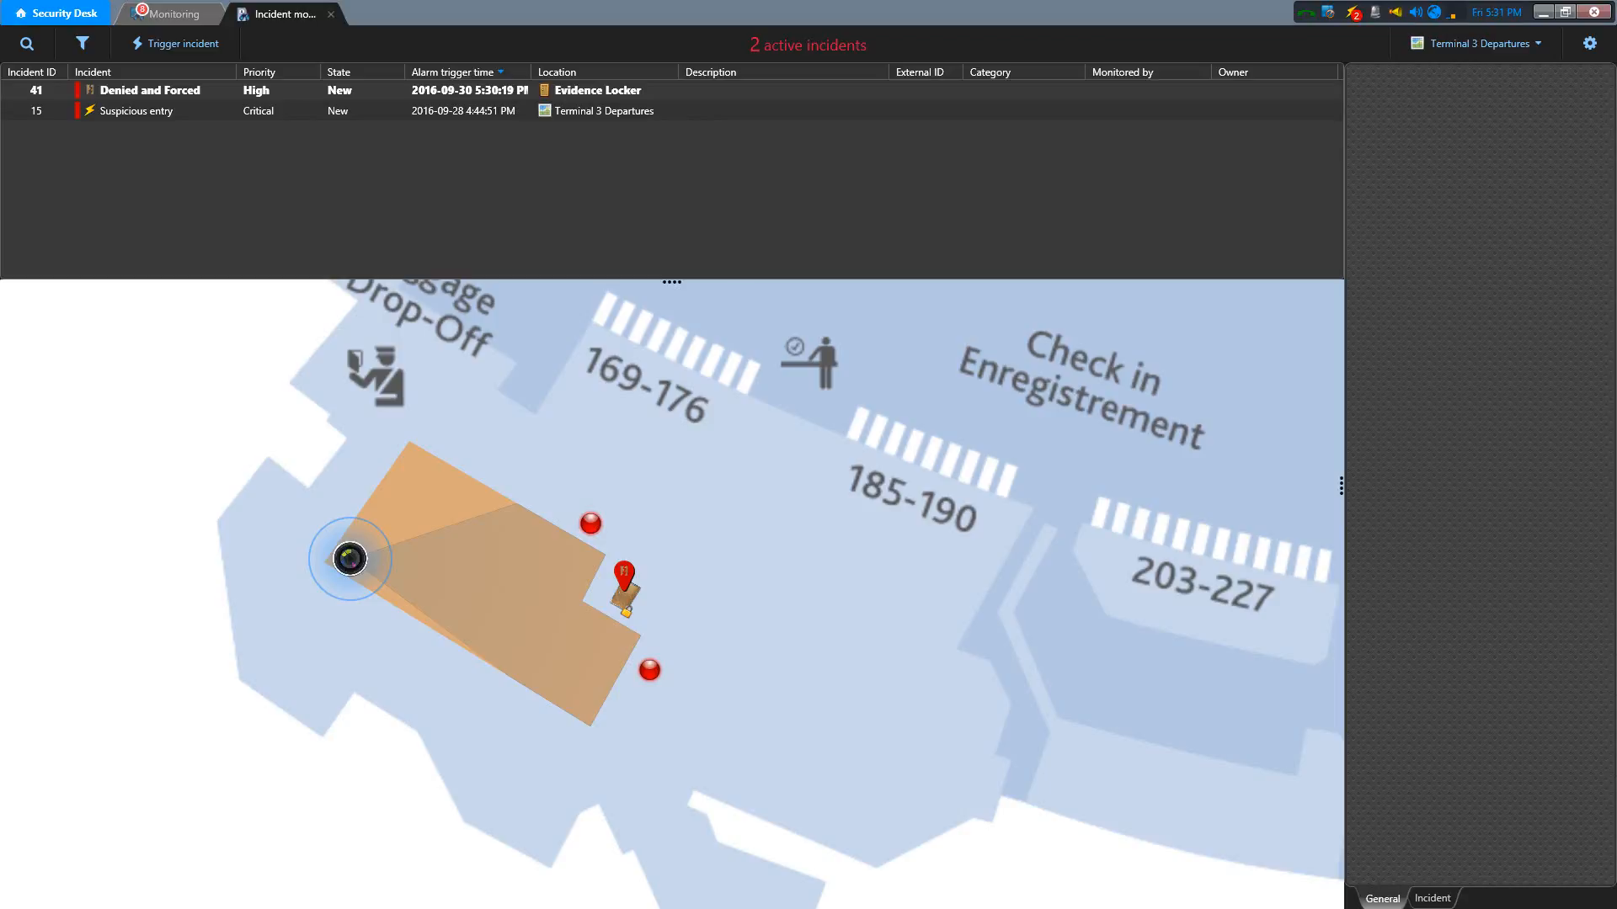
pyautogui.rightClick(624, 589)
pyautogui.click(700, 623)
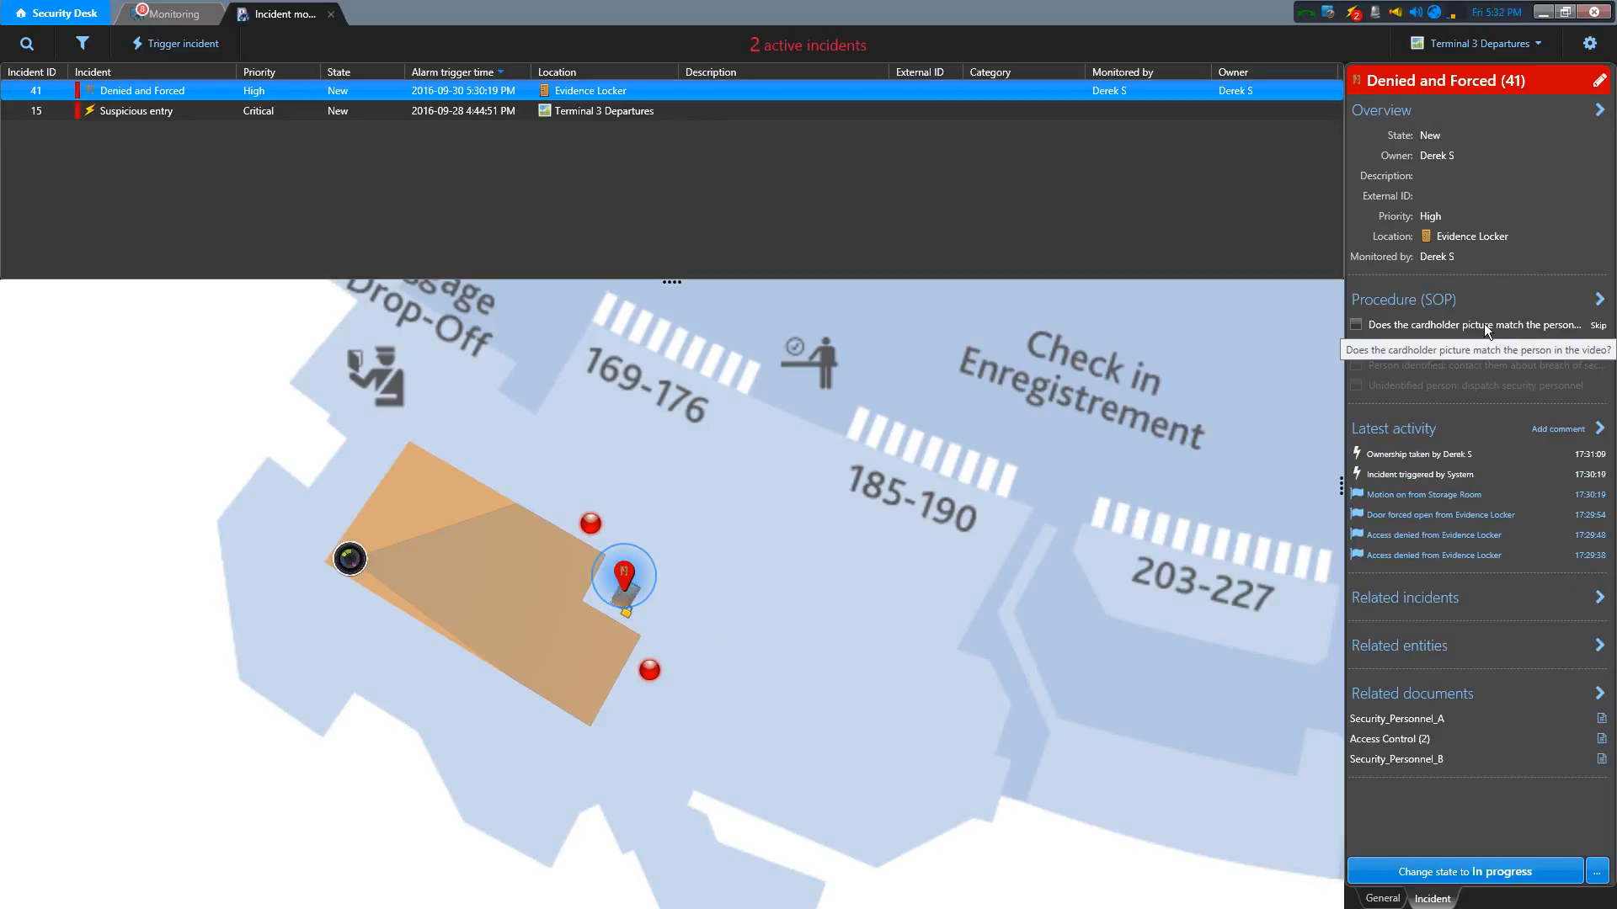
# Answer "No" to the Denied and Forced step asking whether the cardholder picture matches the person in the video
pyautogui.click(1355, 325)
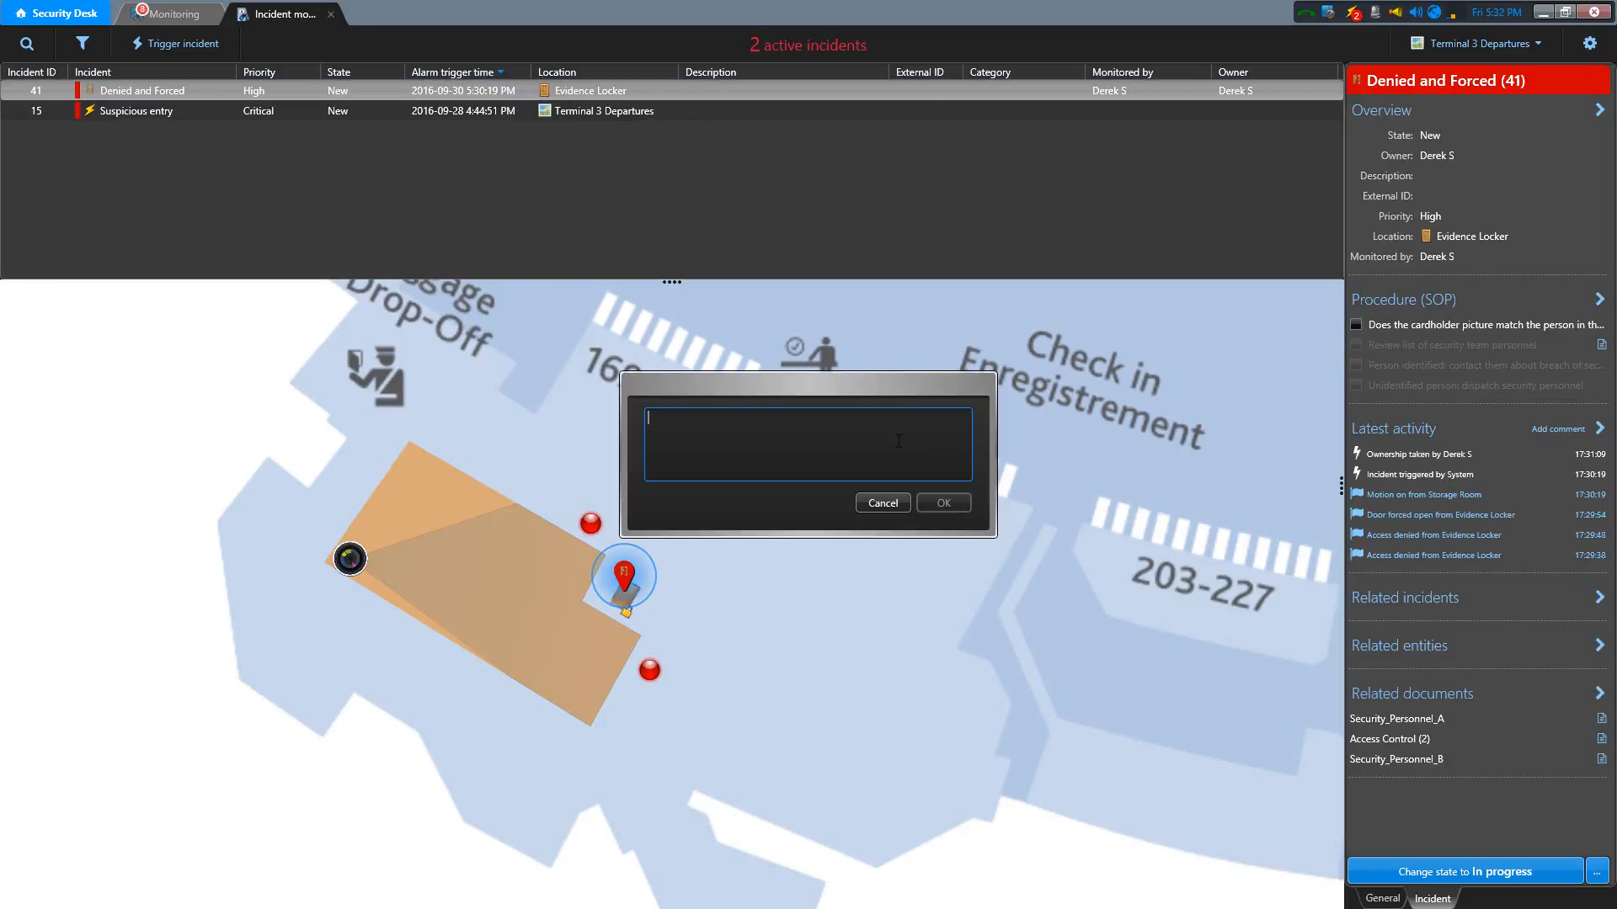
pyautogui.write('No')
pyautogui.click(942, 504)
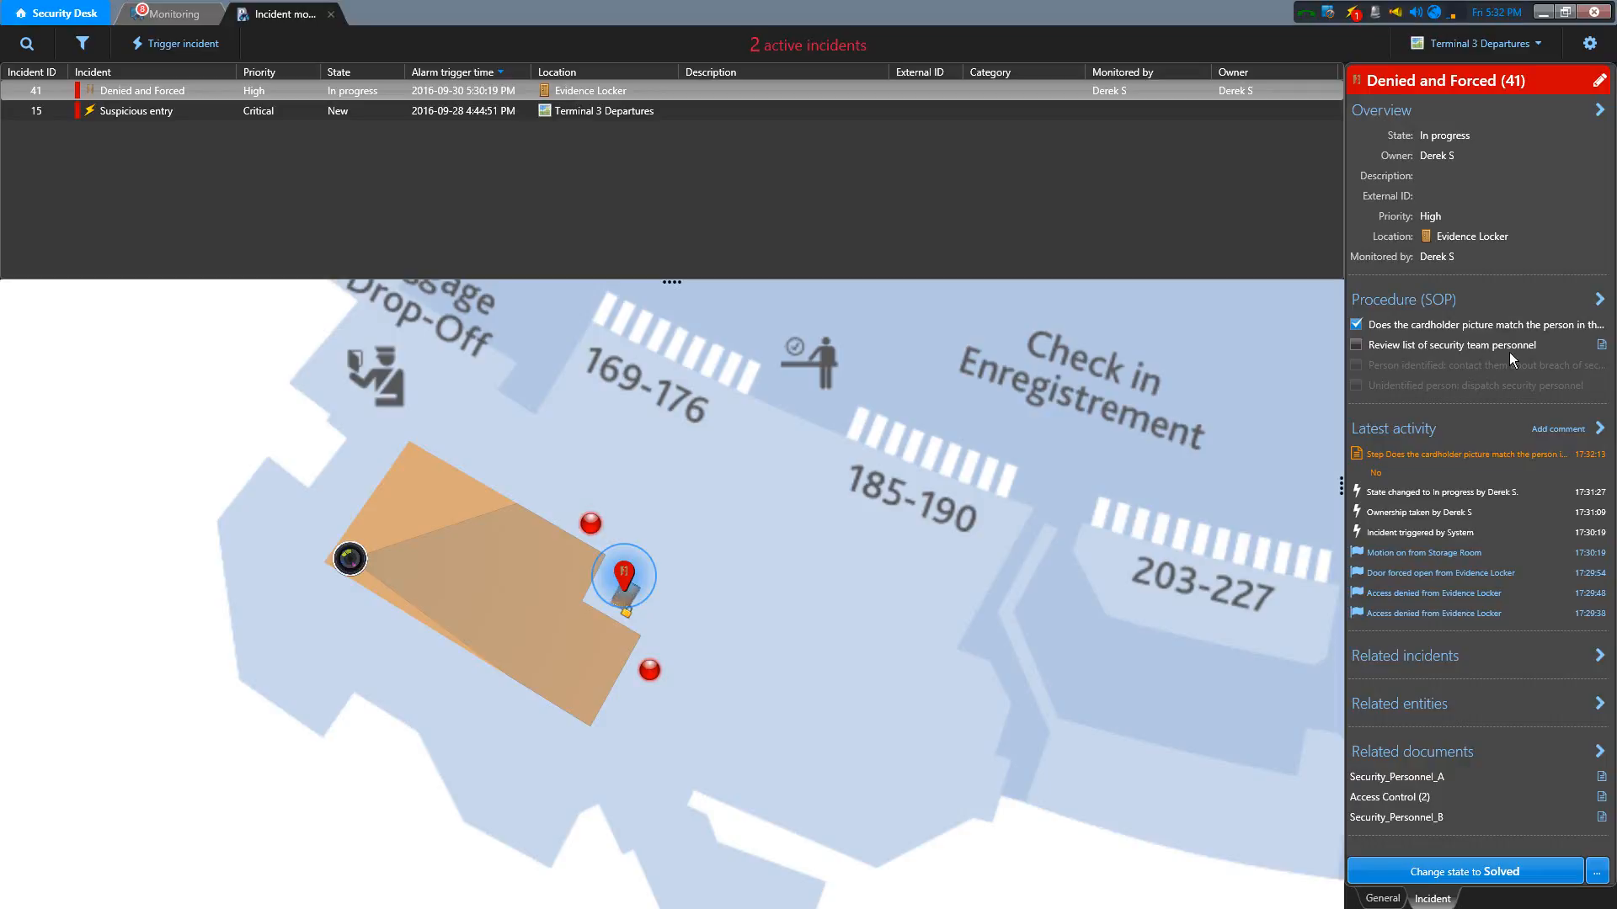
# Consult the SecurityPersonnel_A document attached to Review list of security team personnel and mark that procedure step as done
pyautogui.click(1601, 345)
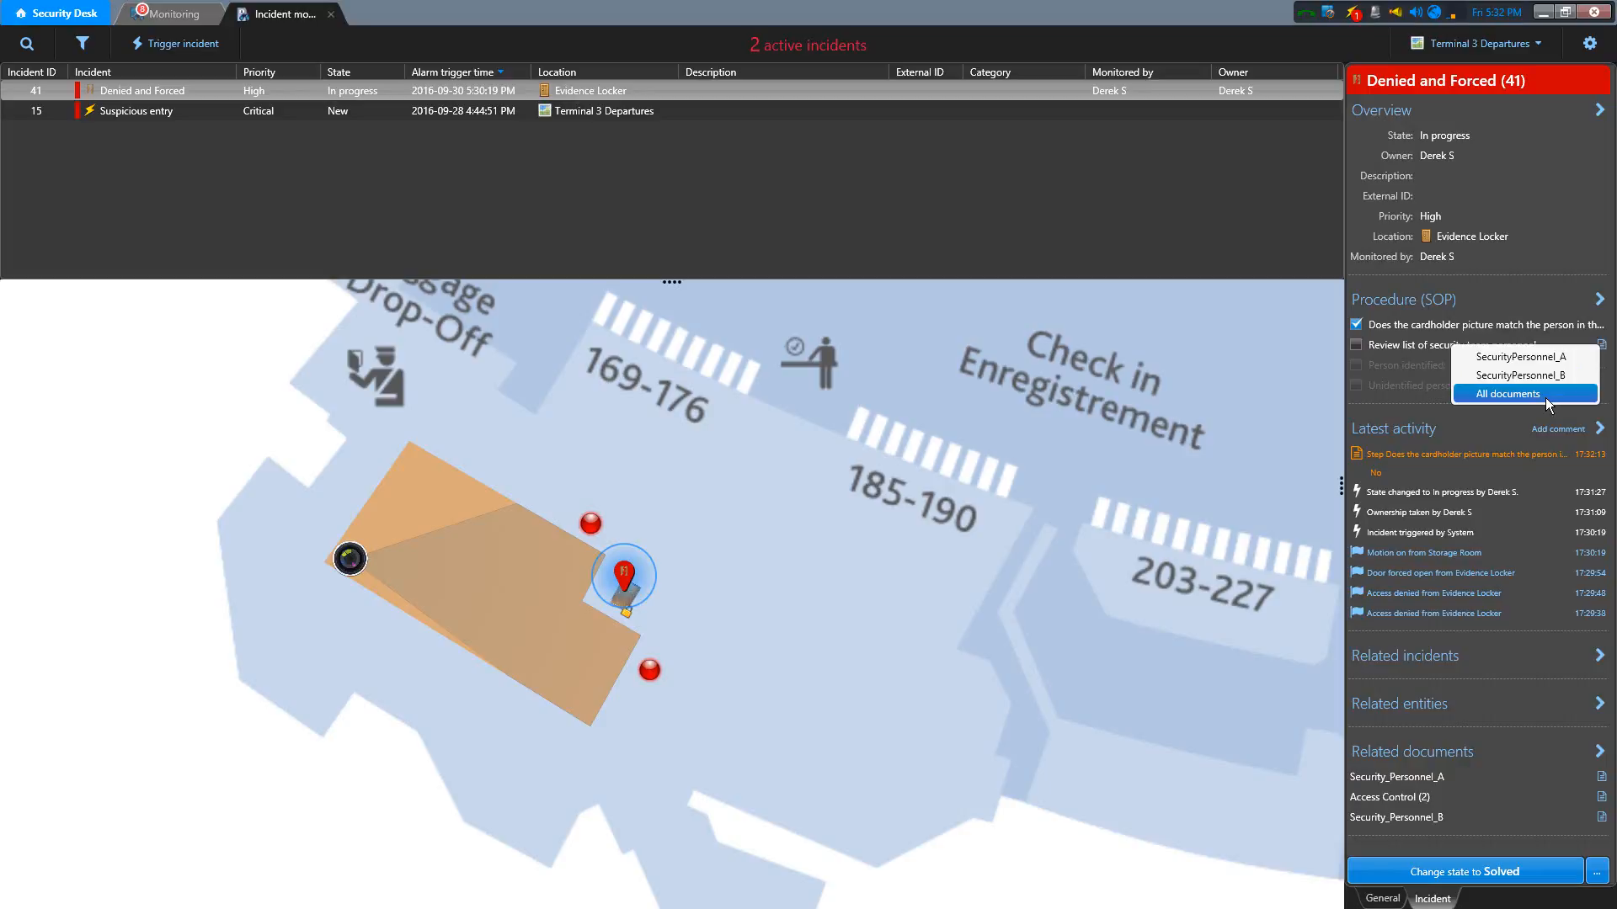
pyautogui.click(1548, 353)
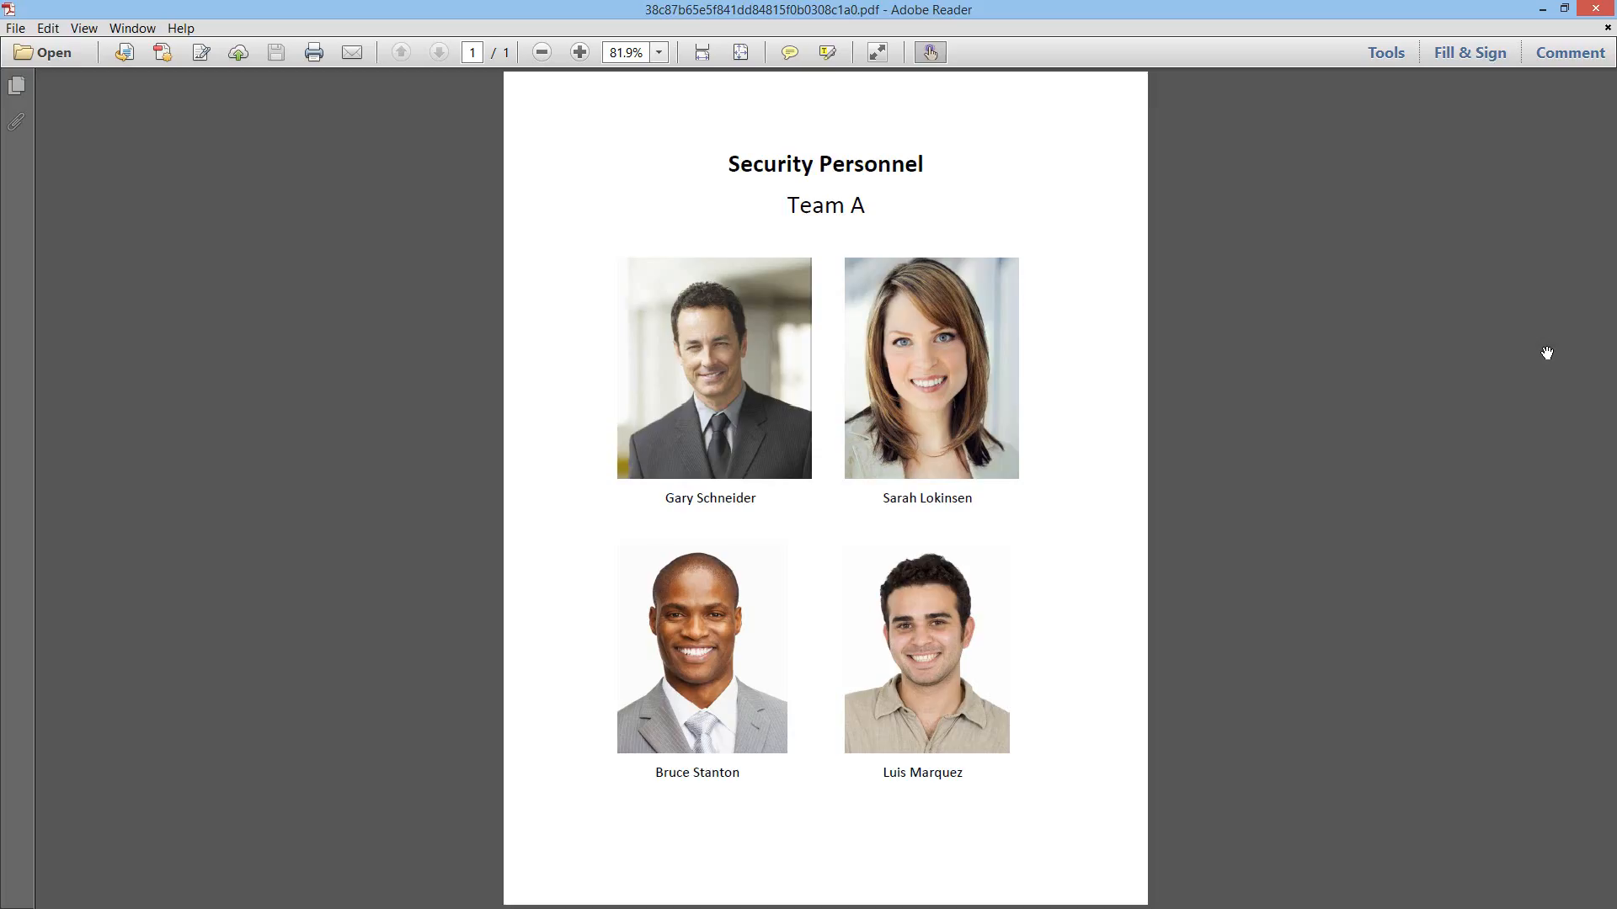
pyautogui.click(1543, 8)
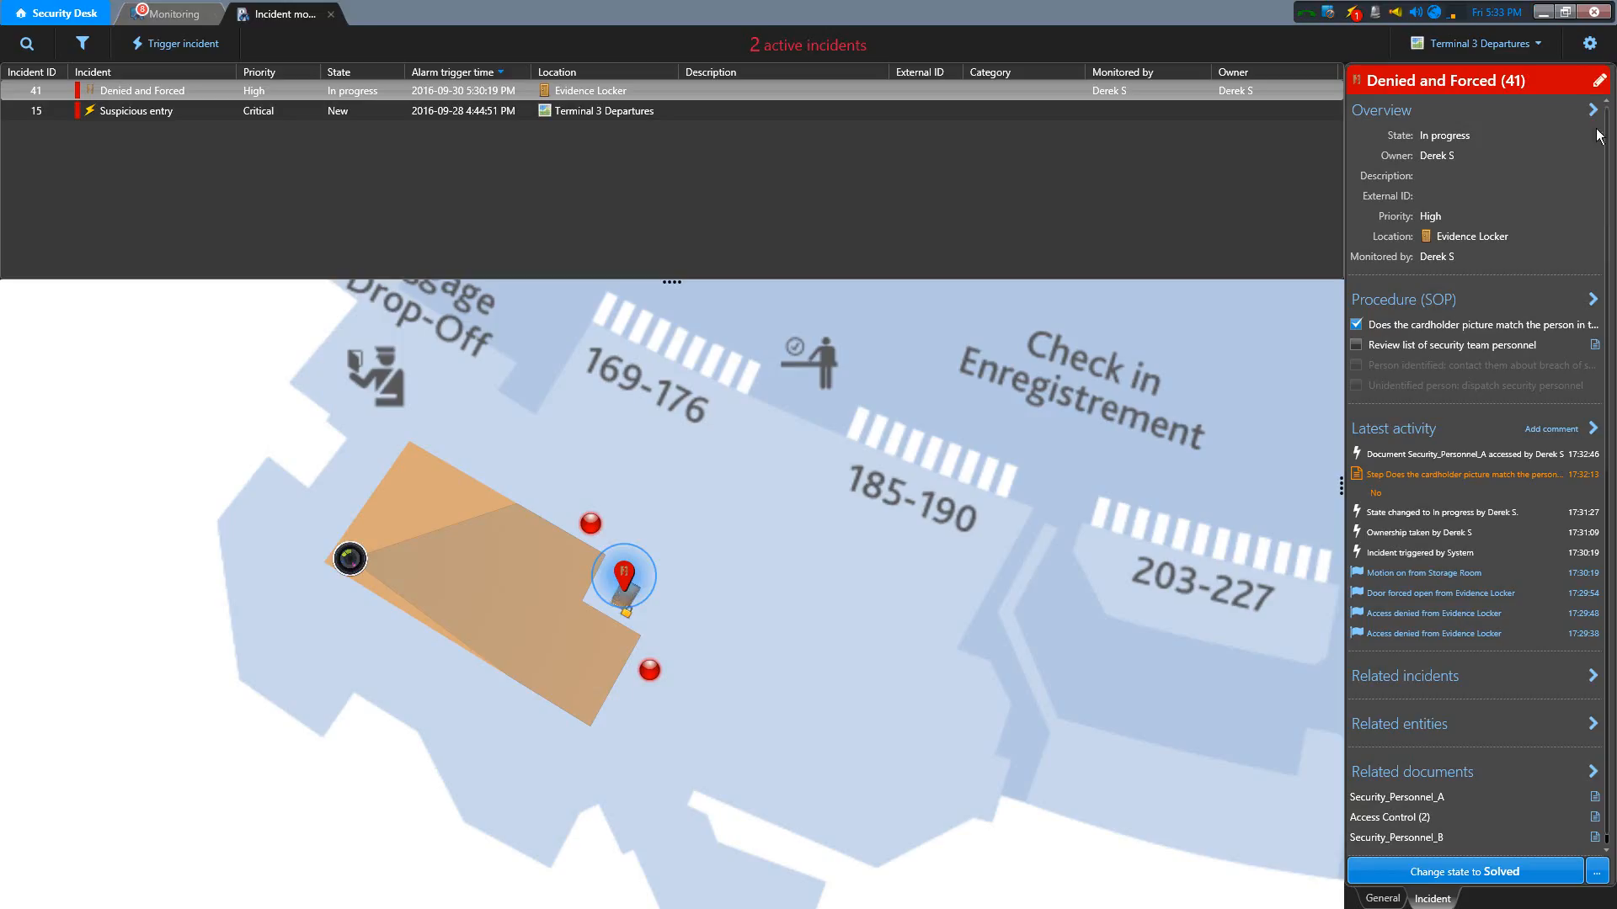
pyautogui.click(1356, 344)
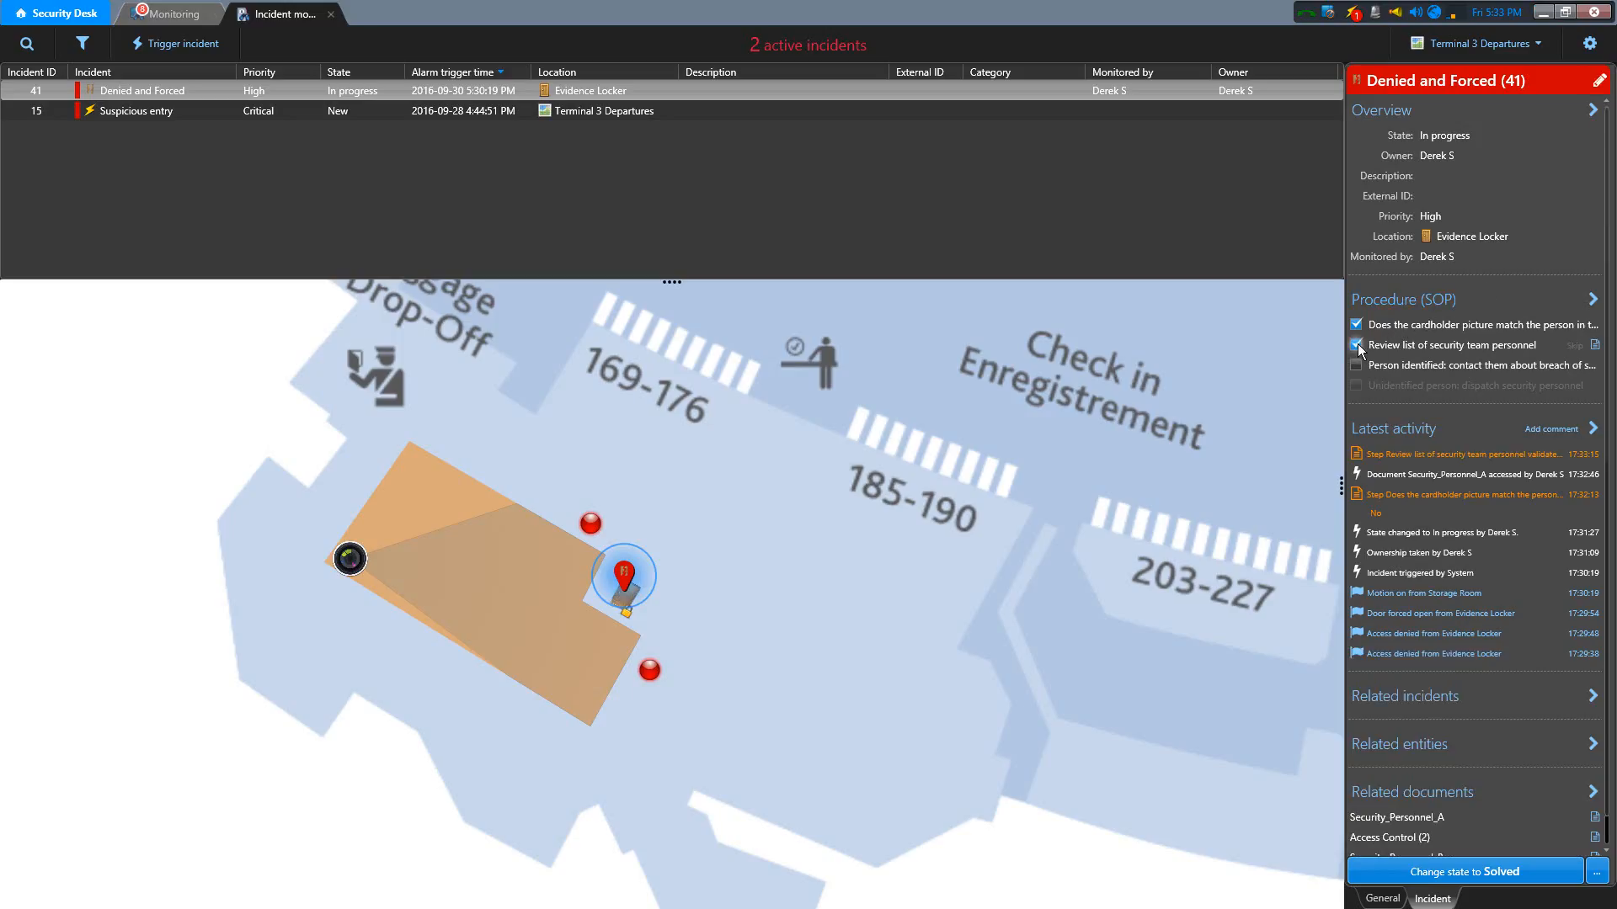
# Skip the Person identified step with the reason "Unknown person" and mark Unidentified person: dispatch security personnel as done
pyautogui.moveTo(1411, 369)
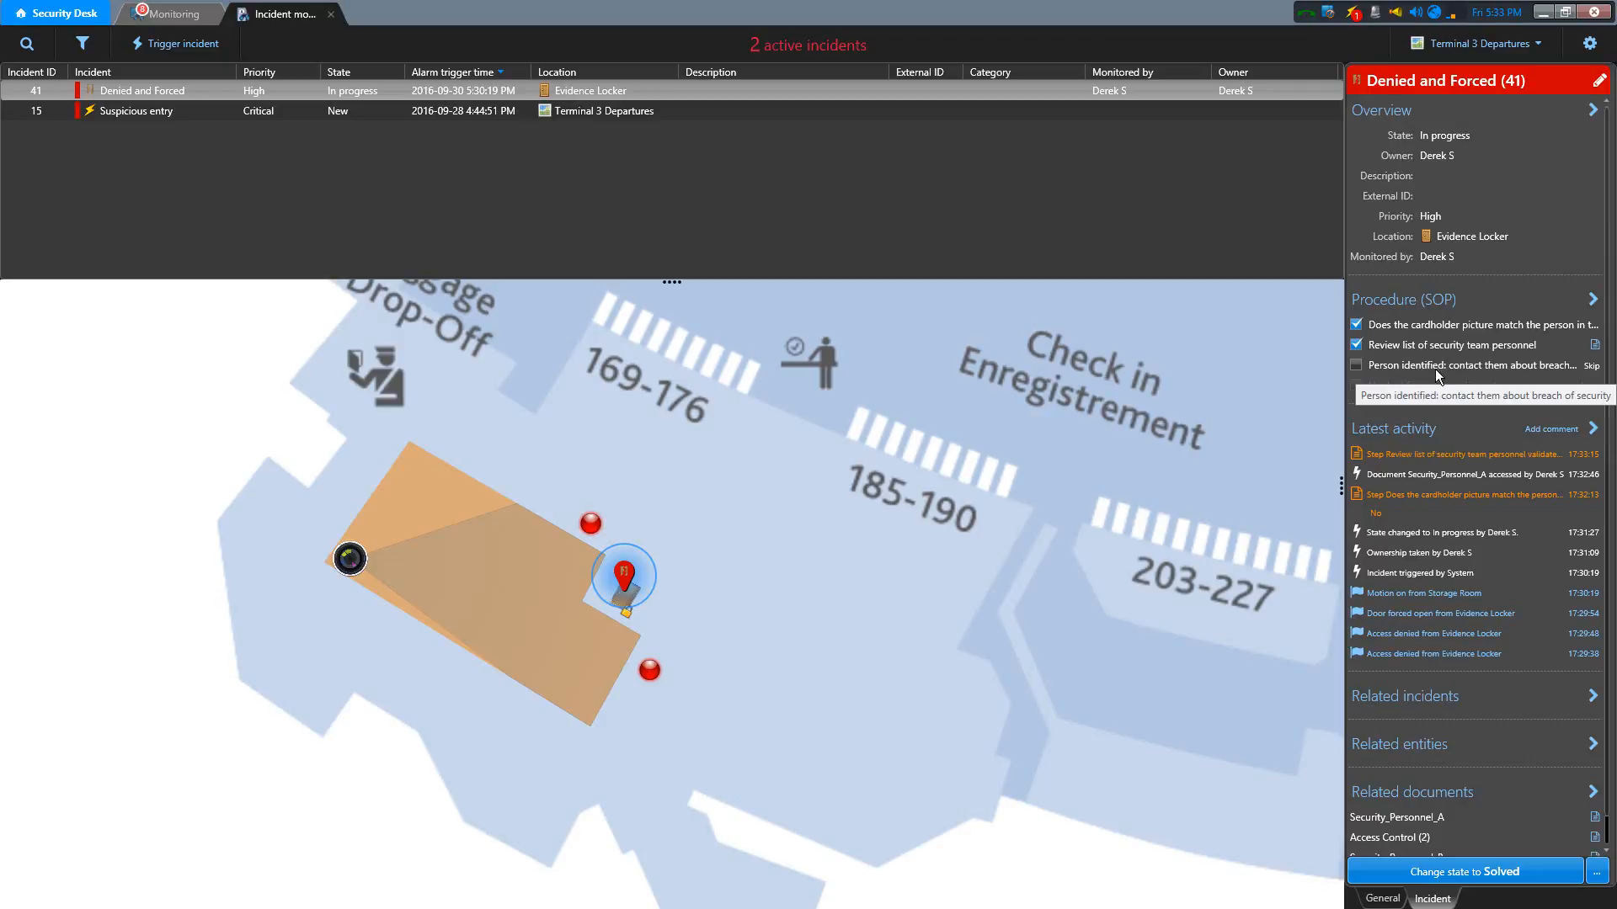
pyautogui.click(1591, 367)
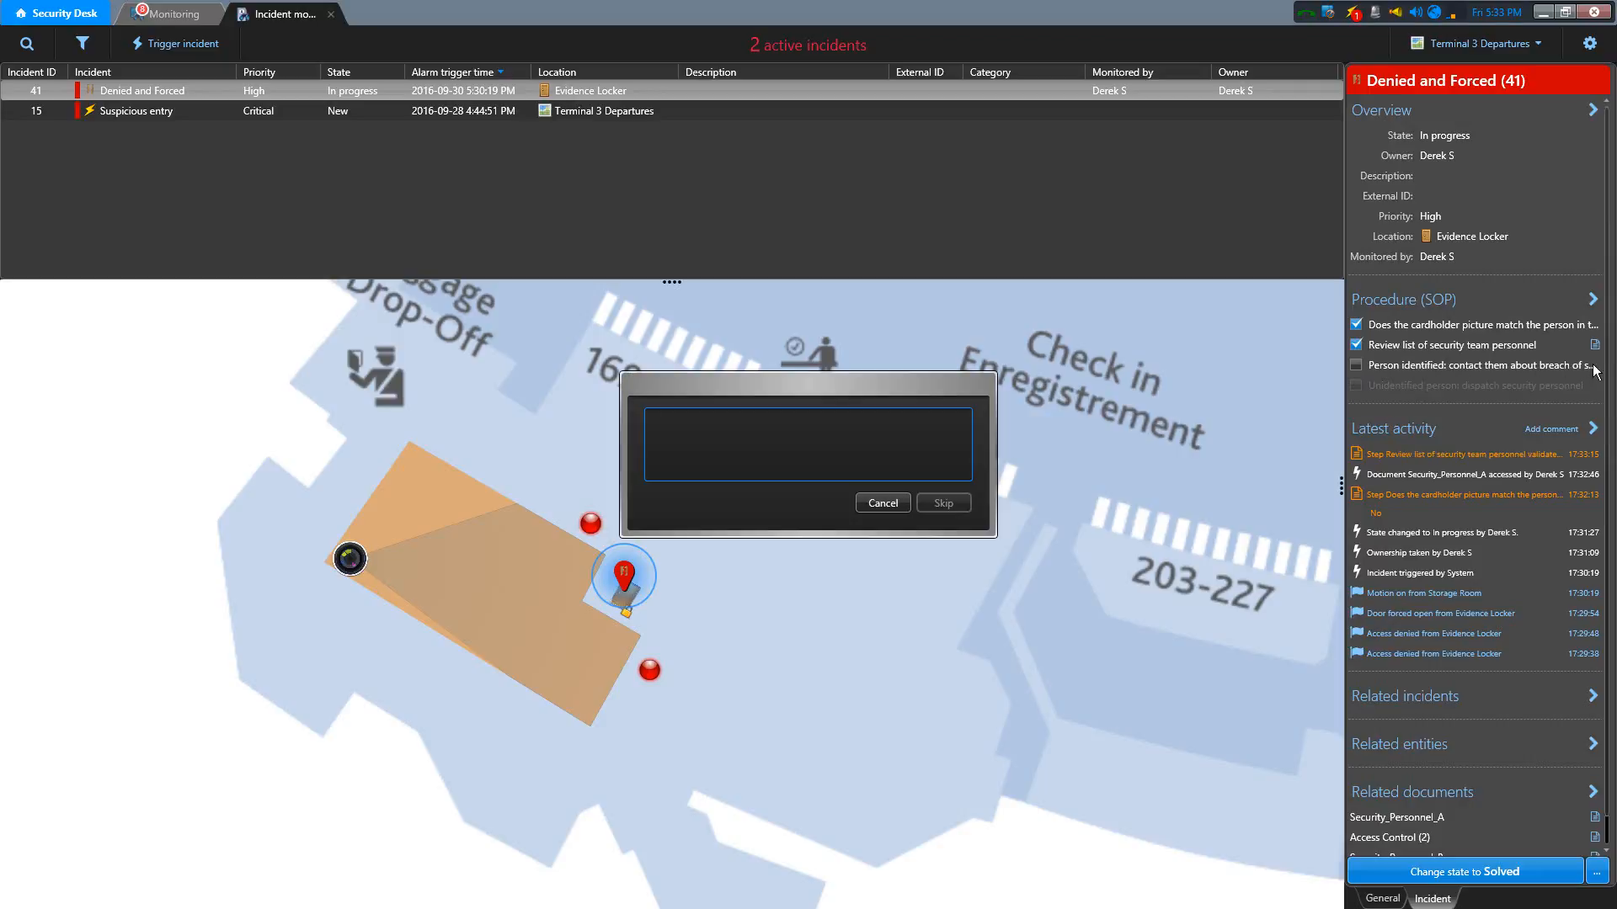
pyautogui.write('Unknown person')
pyautogui.click(927, 503)
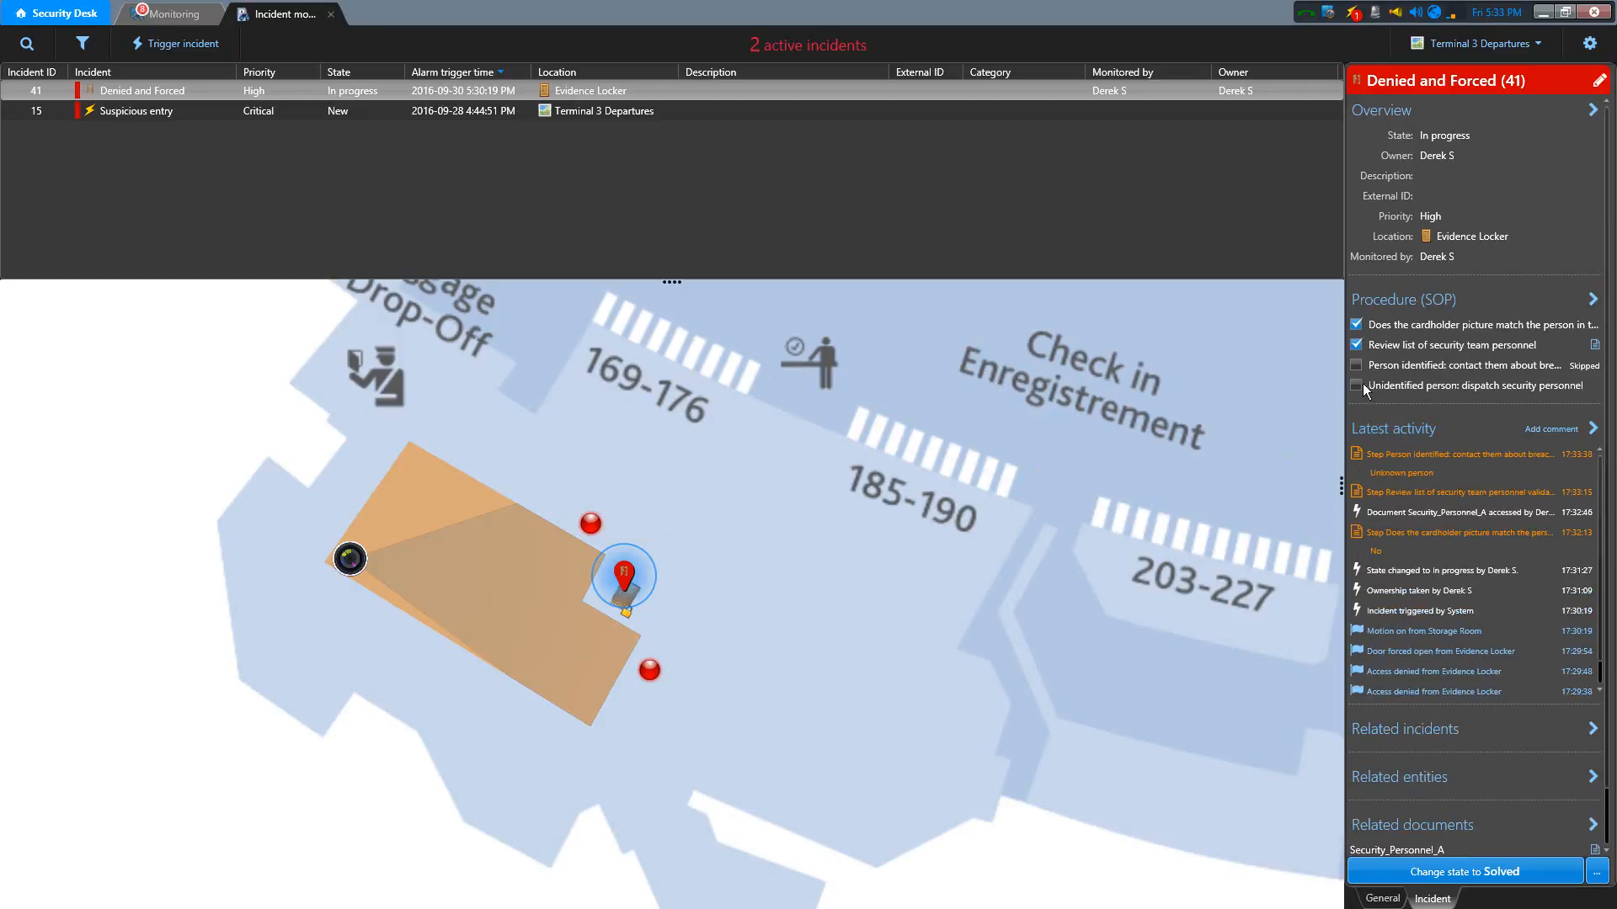
pyautogui.click(1357, 385)
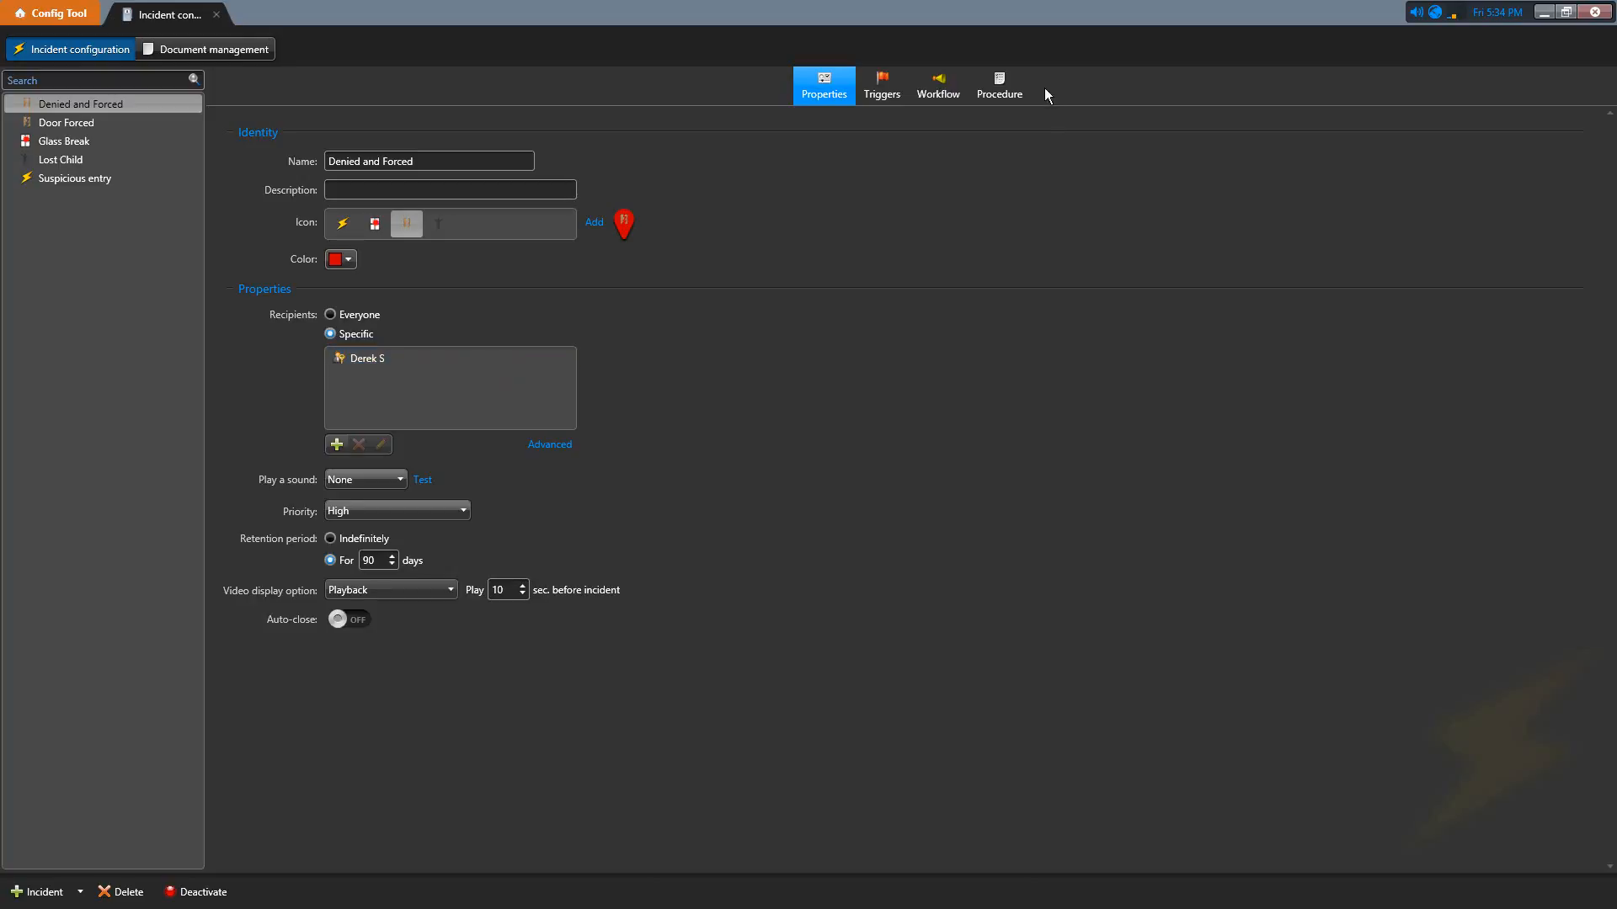
# Review the Denied and Forced incident's procedure steps, its attached Security Personnel document and its triggers in Config Tool
pyautogui.click(1014, 79)
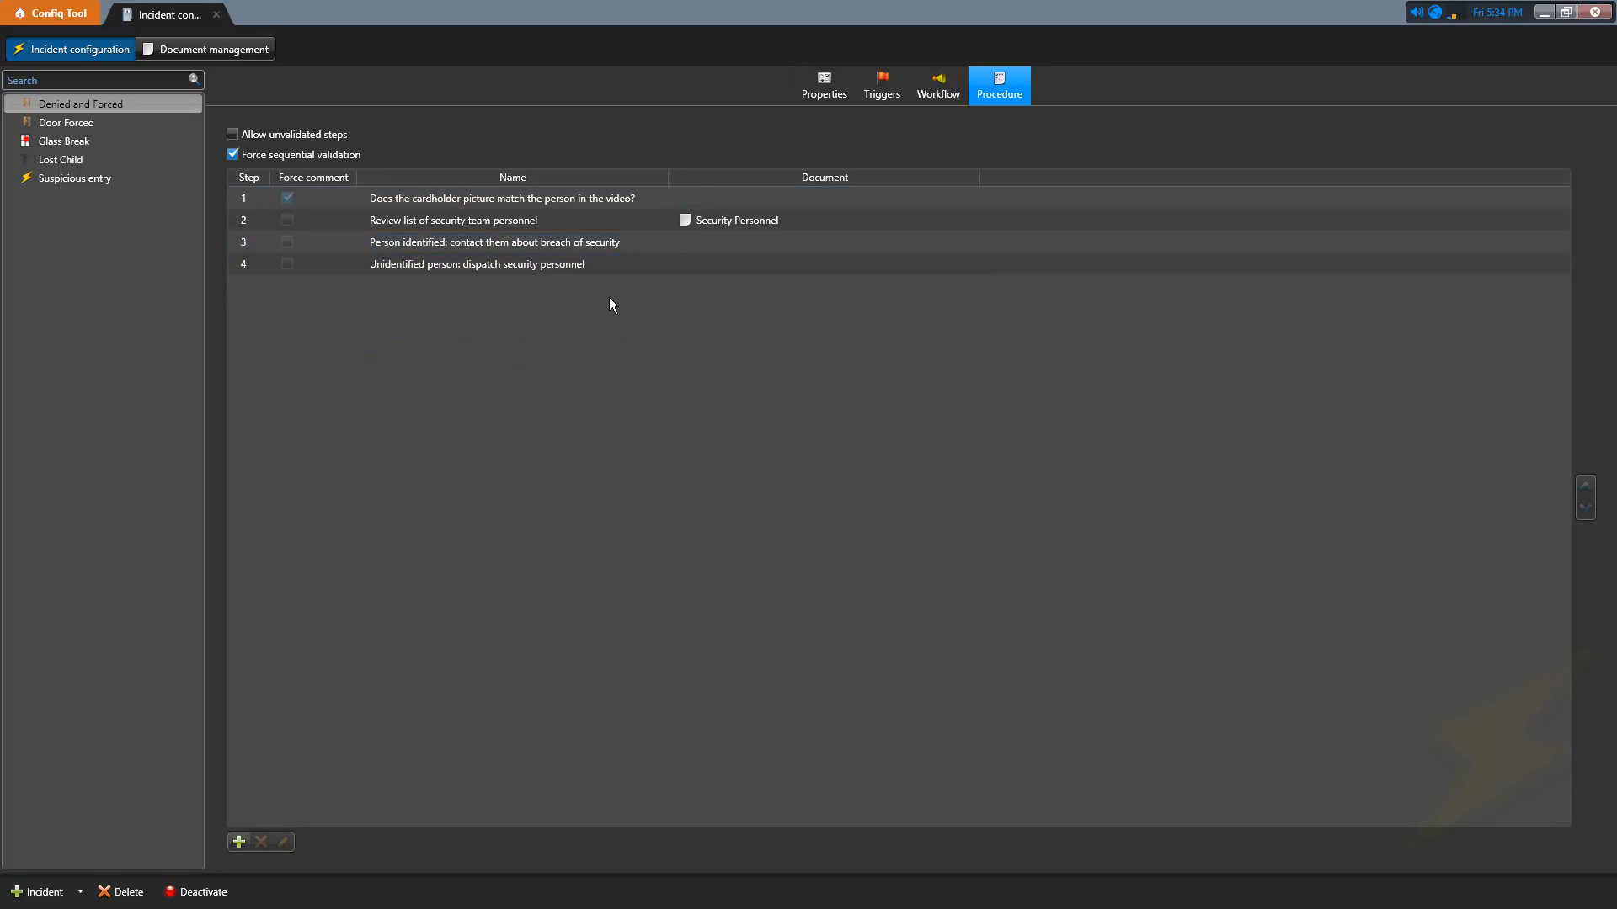
pyautogui.click(522, 264)
pyautogui.click(877, 225)
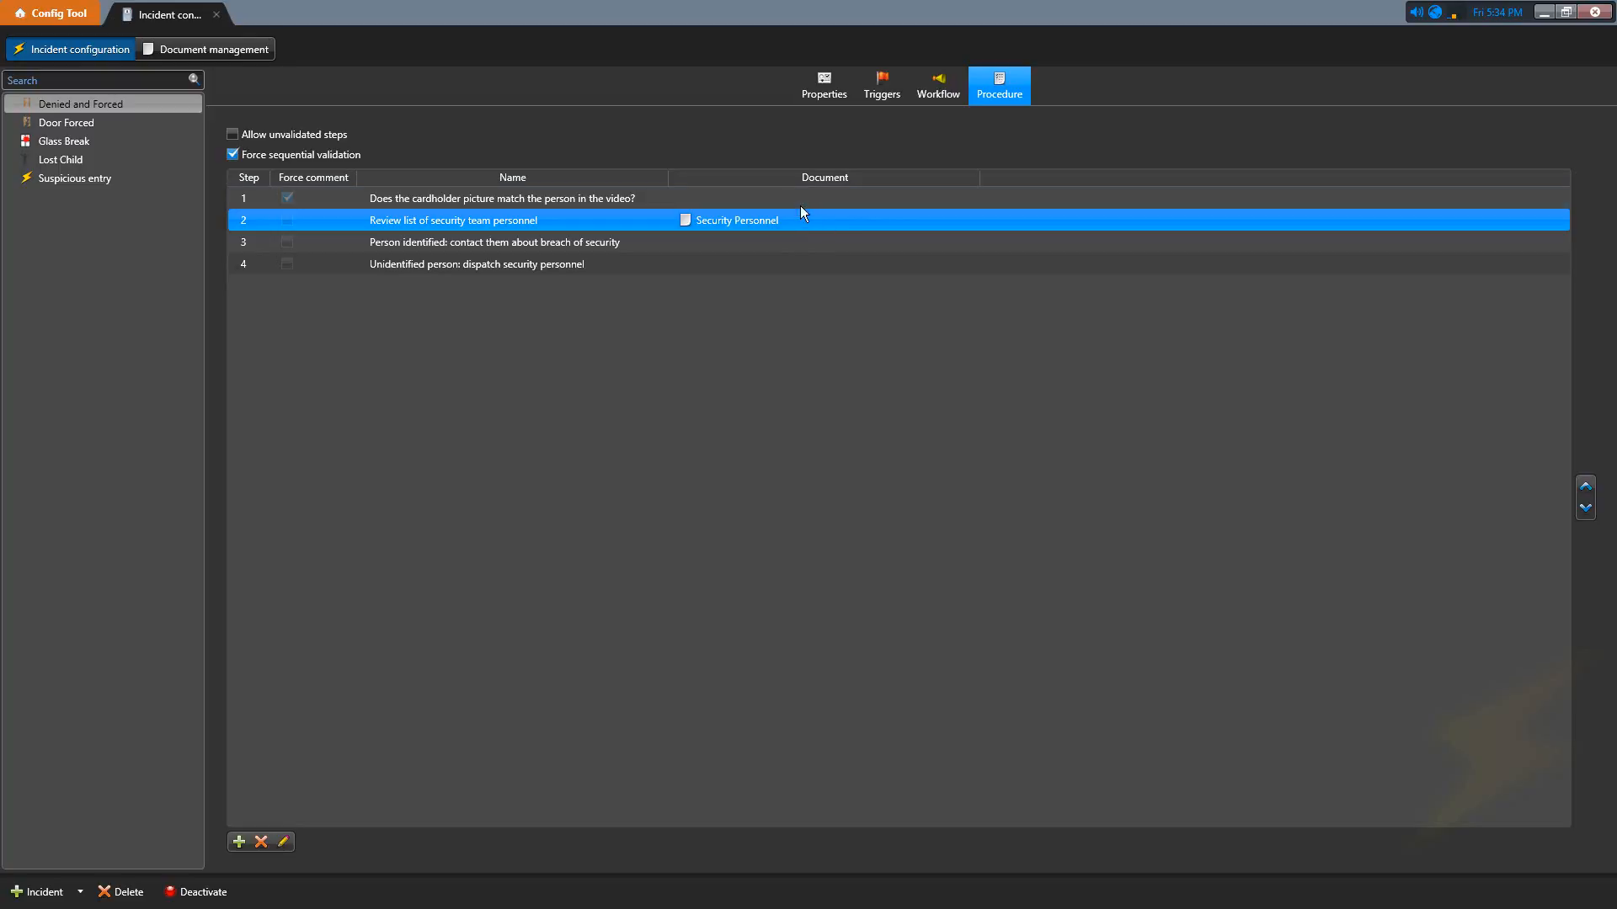
pyautogui.click(866, 98)
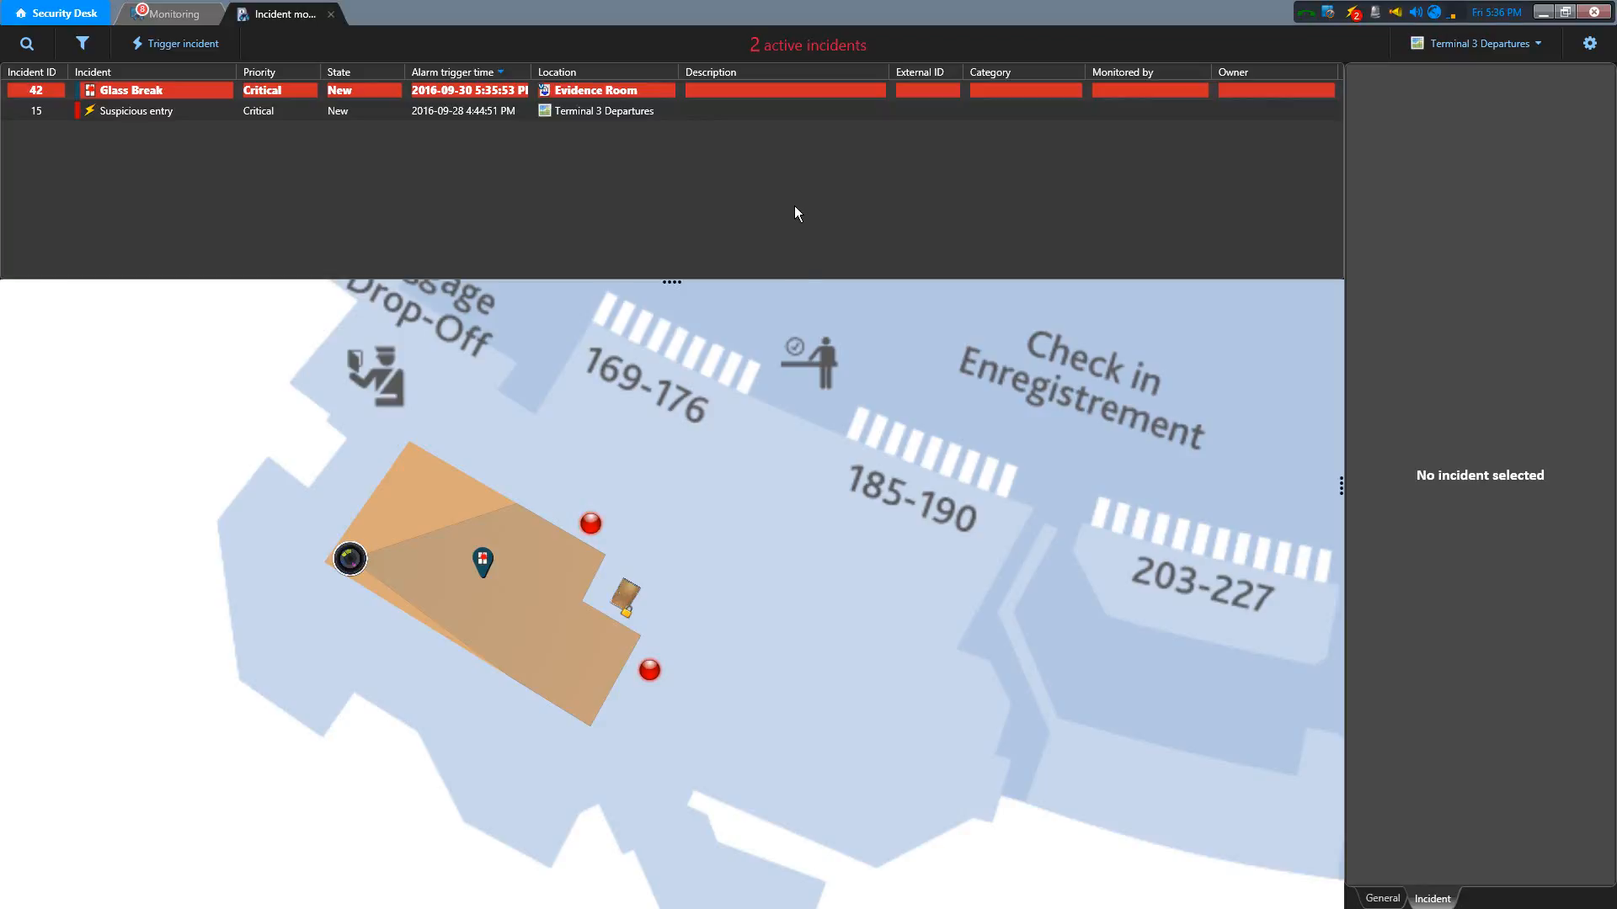
# Take ownership of the Glass Break incident on the Security Desk map and change its state to In progress
pyautogui.rightClick(484, 570)
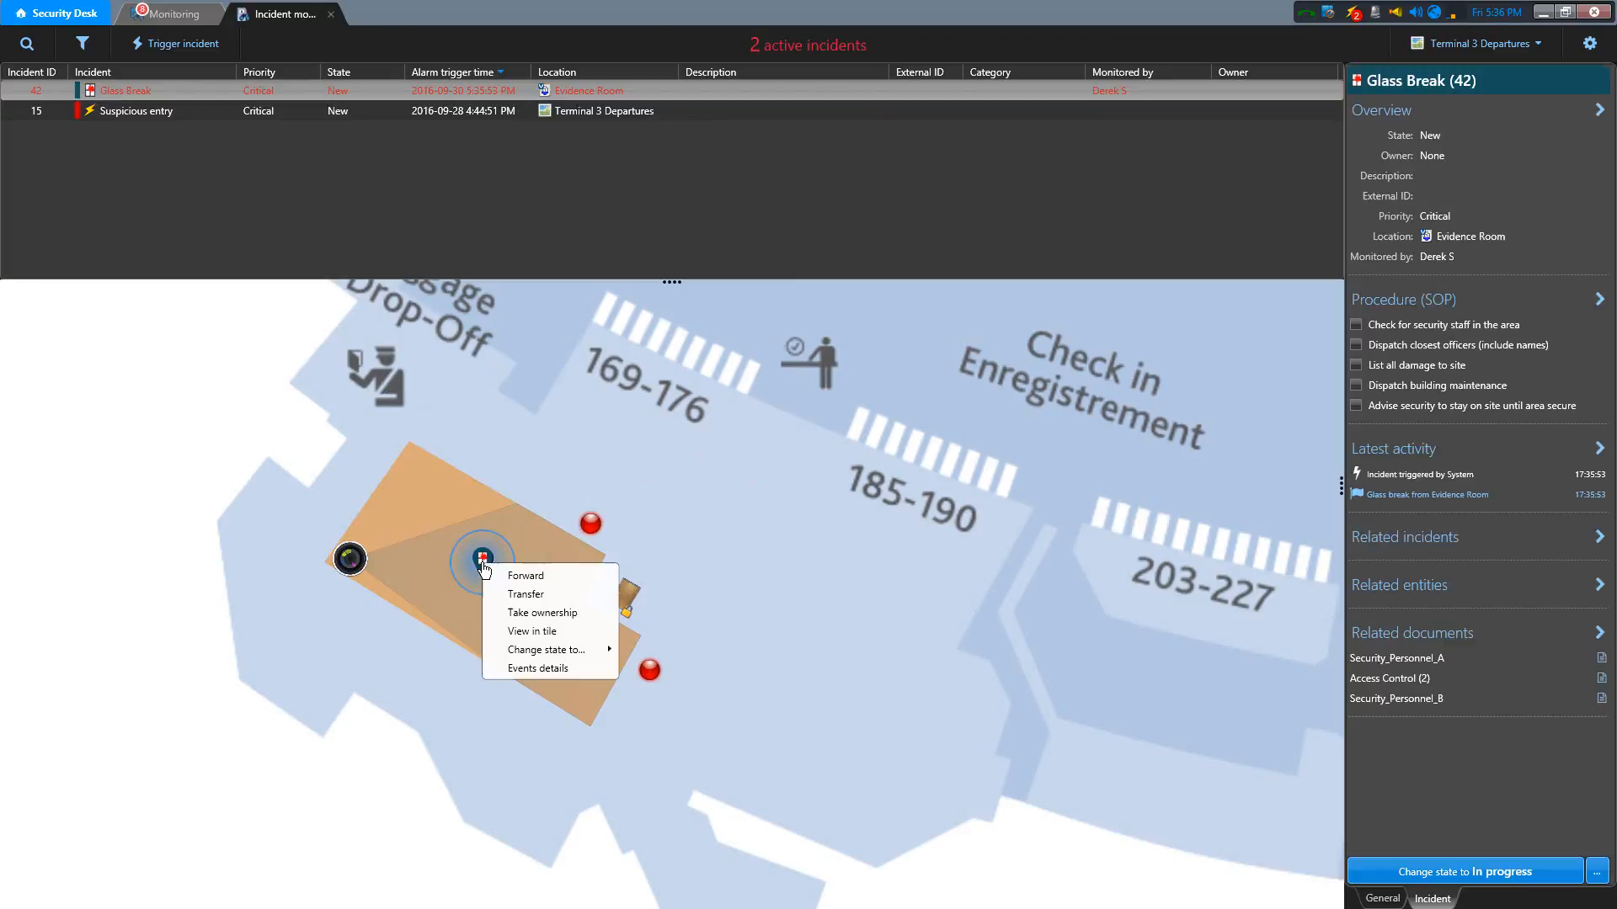
pyautogui.click(576, 617)
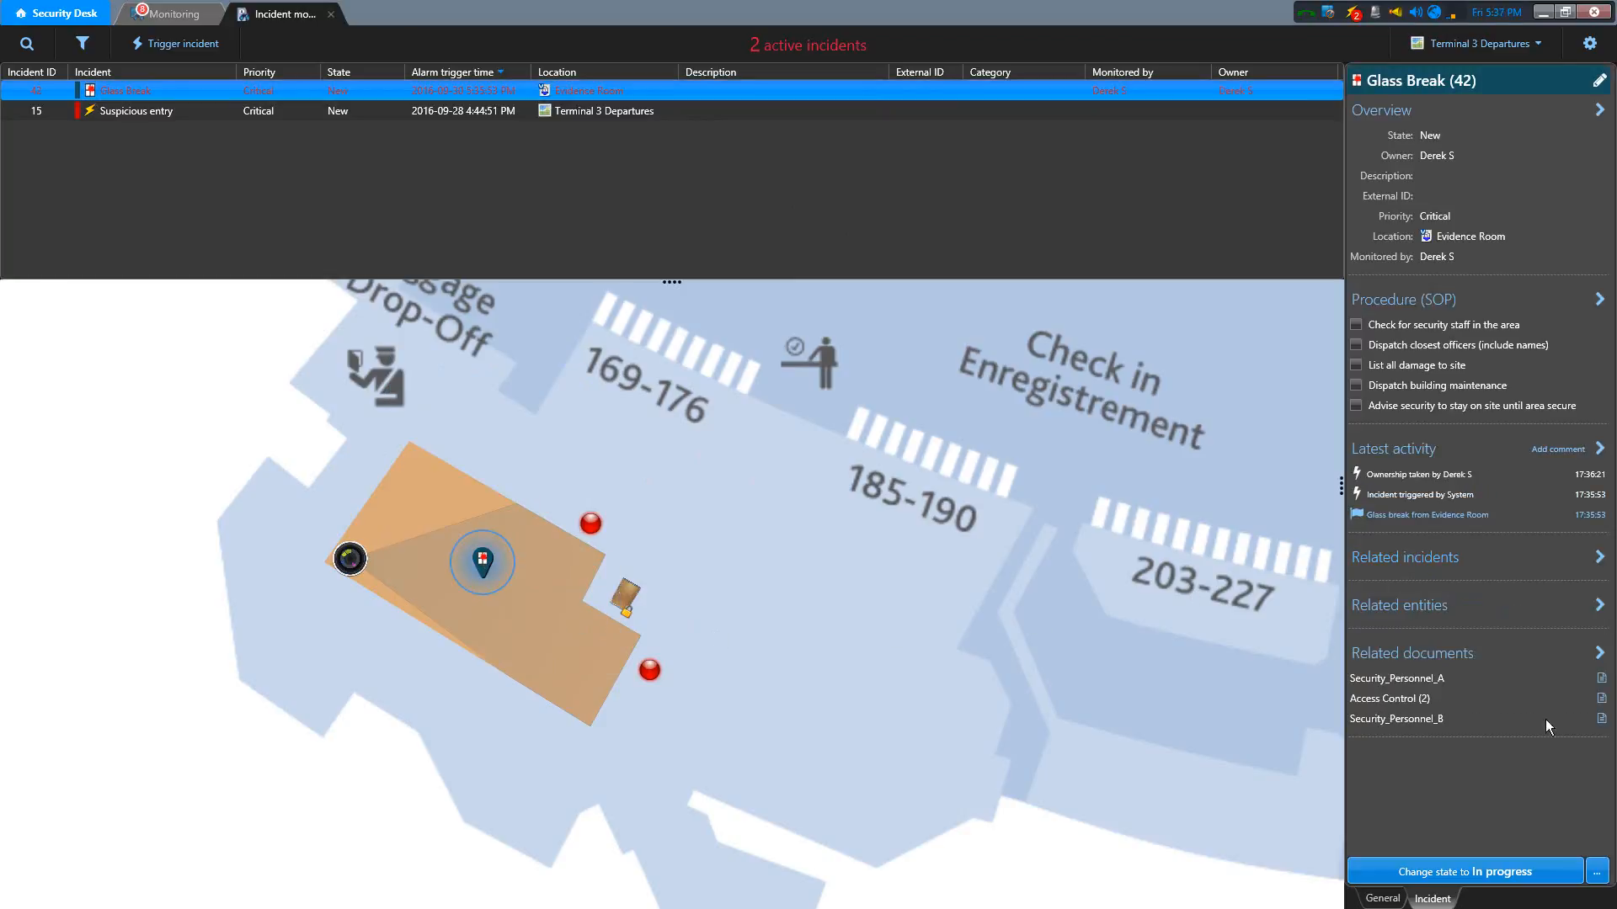
pyautogui.click(1489, 877)
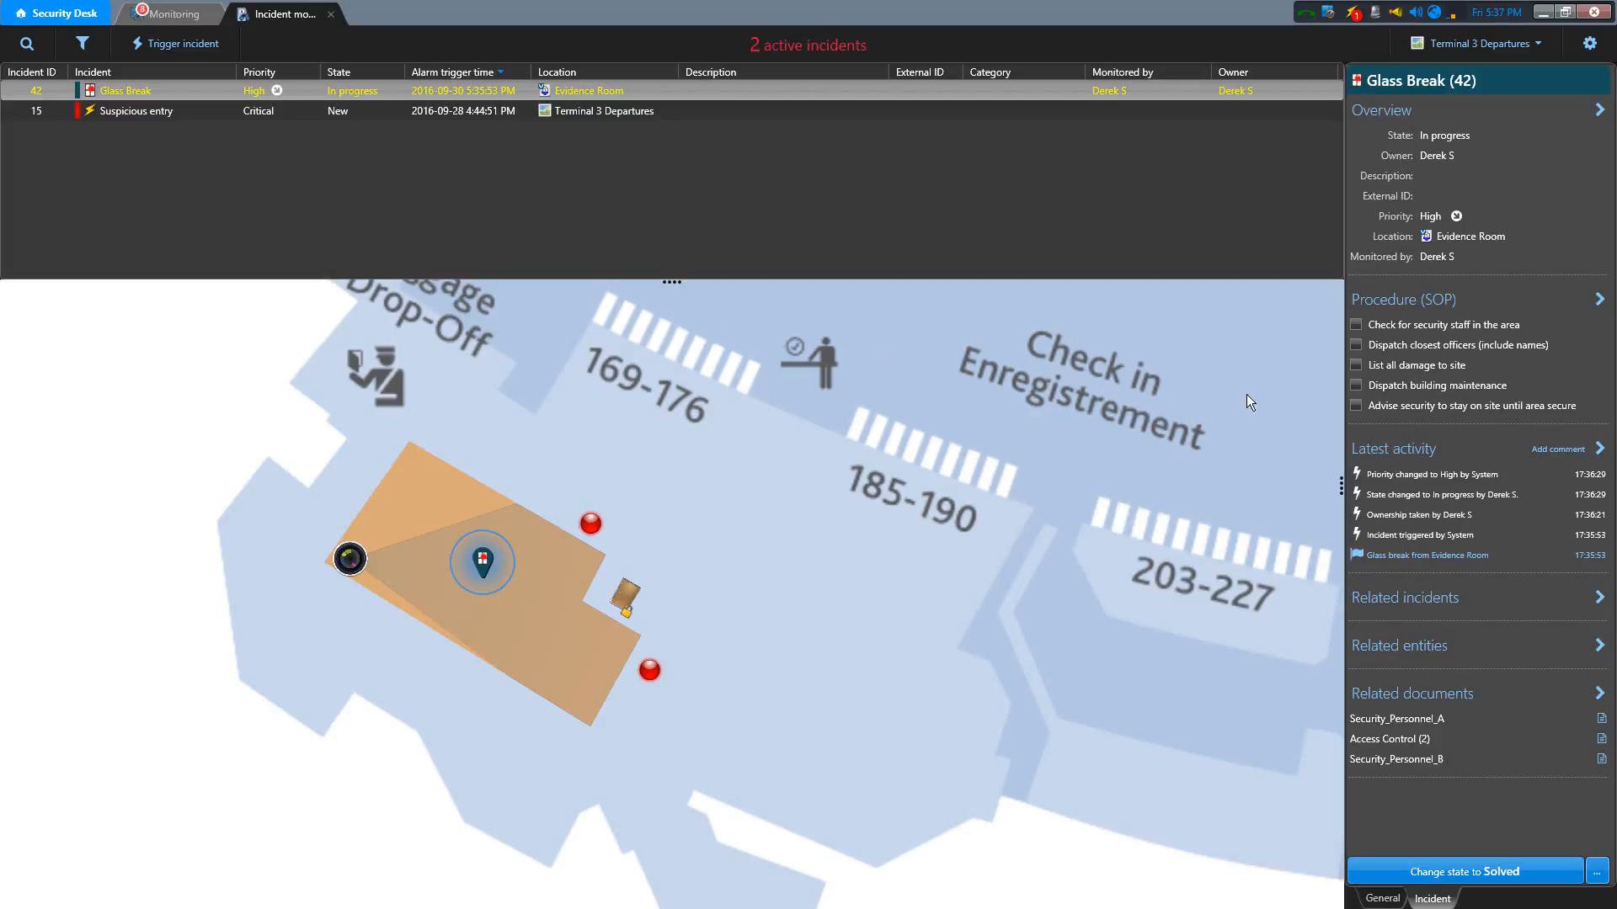
# Mark Check for security staff in the area as done and complete Dispatch closest officers with the two officers' names as comment
pyautogui.click(1357, 325)
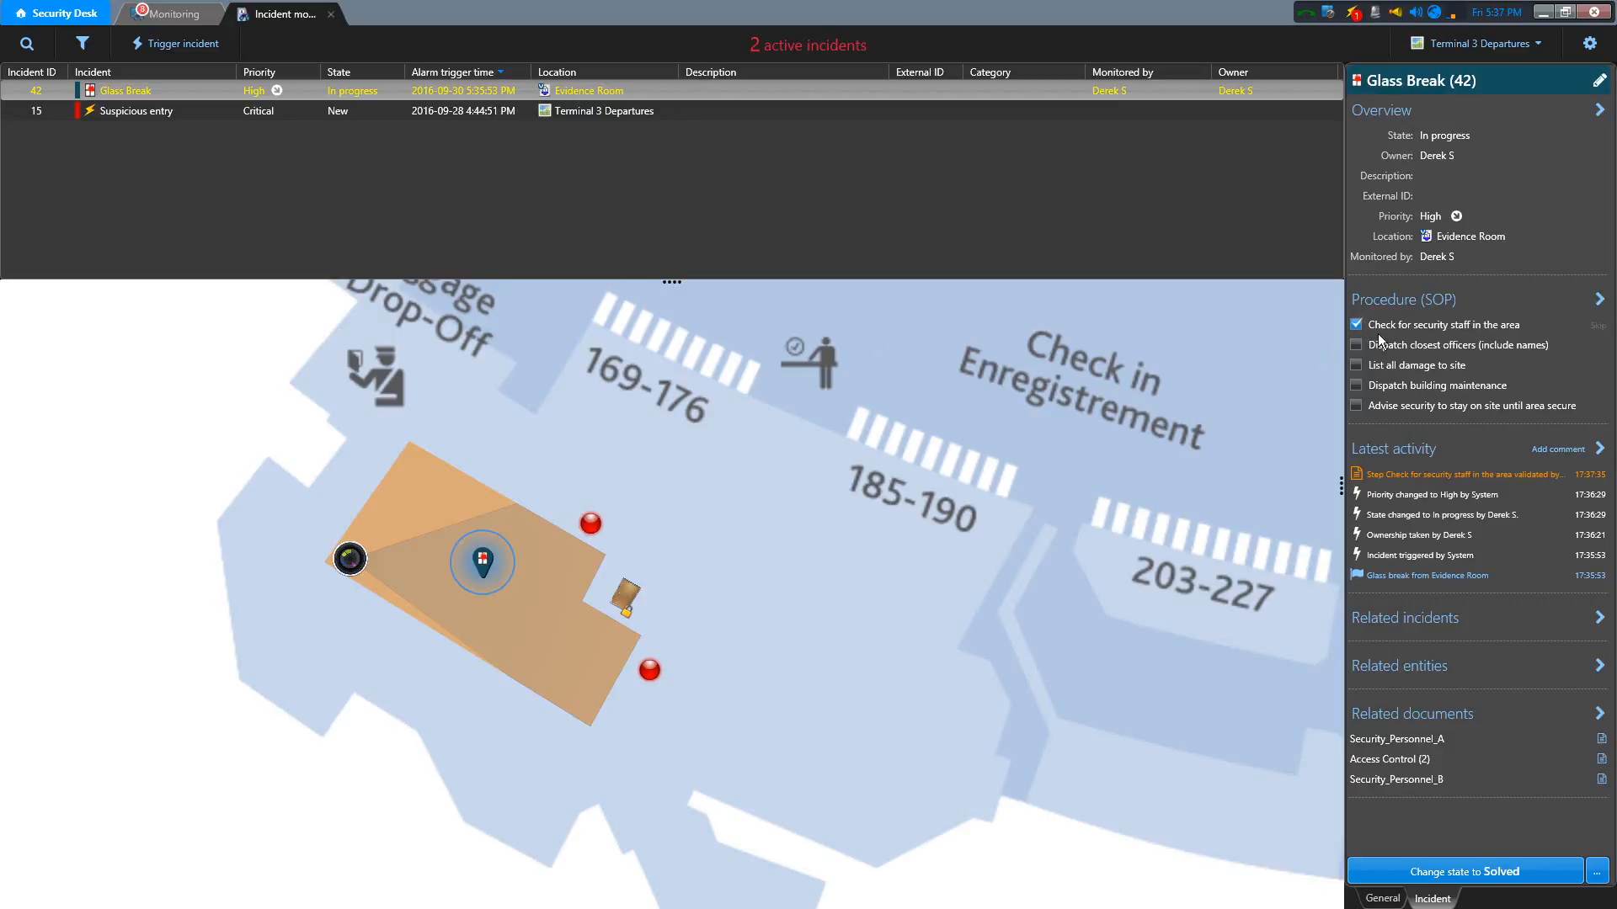
pyautogui.click(1355, 345)
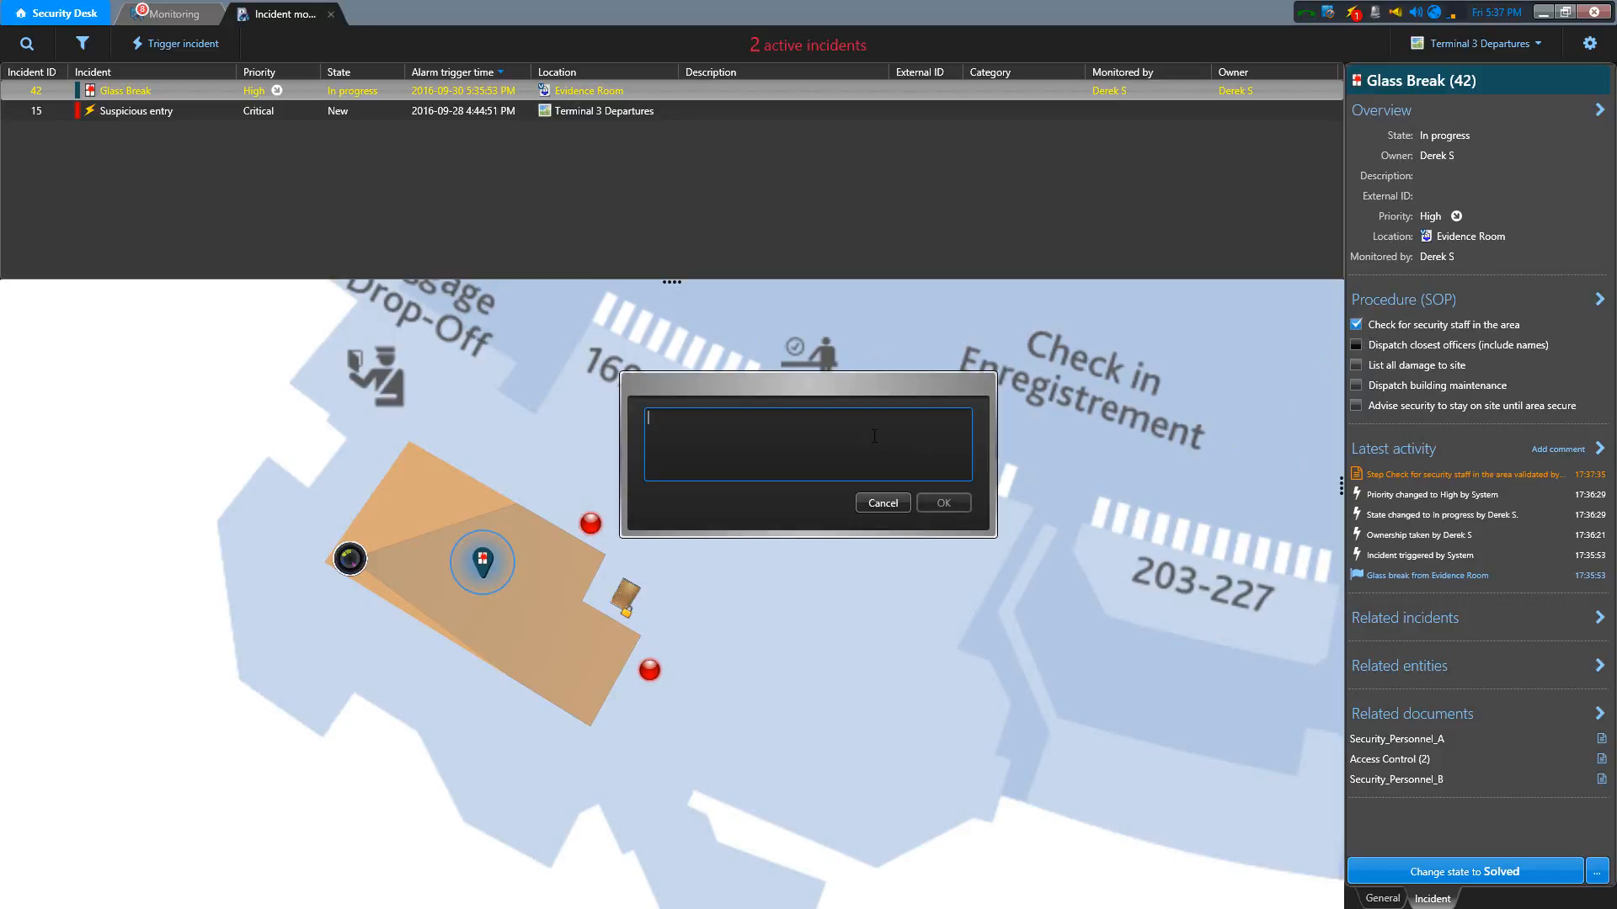
pyautogui.write('Robert San Diego')
pyautogui.press('Return')
pyautogui.write("Sarah O'Conner")
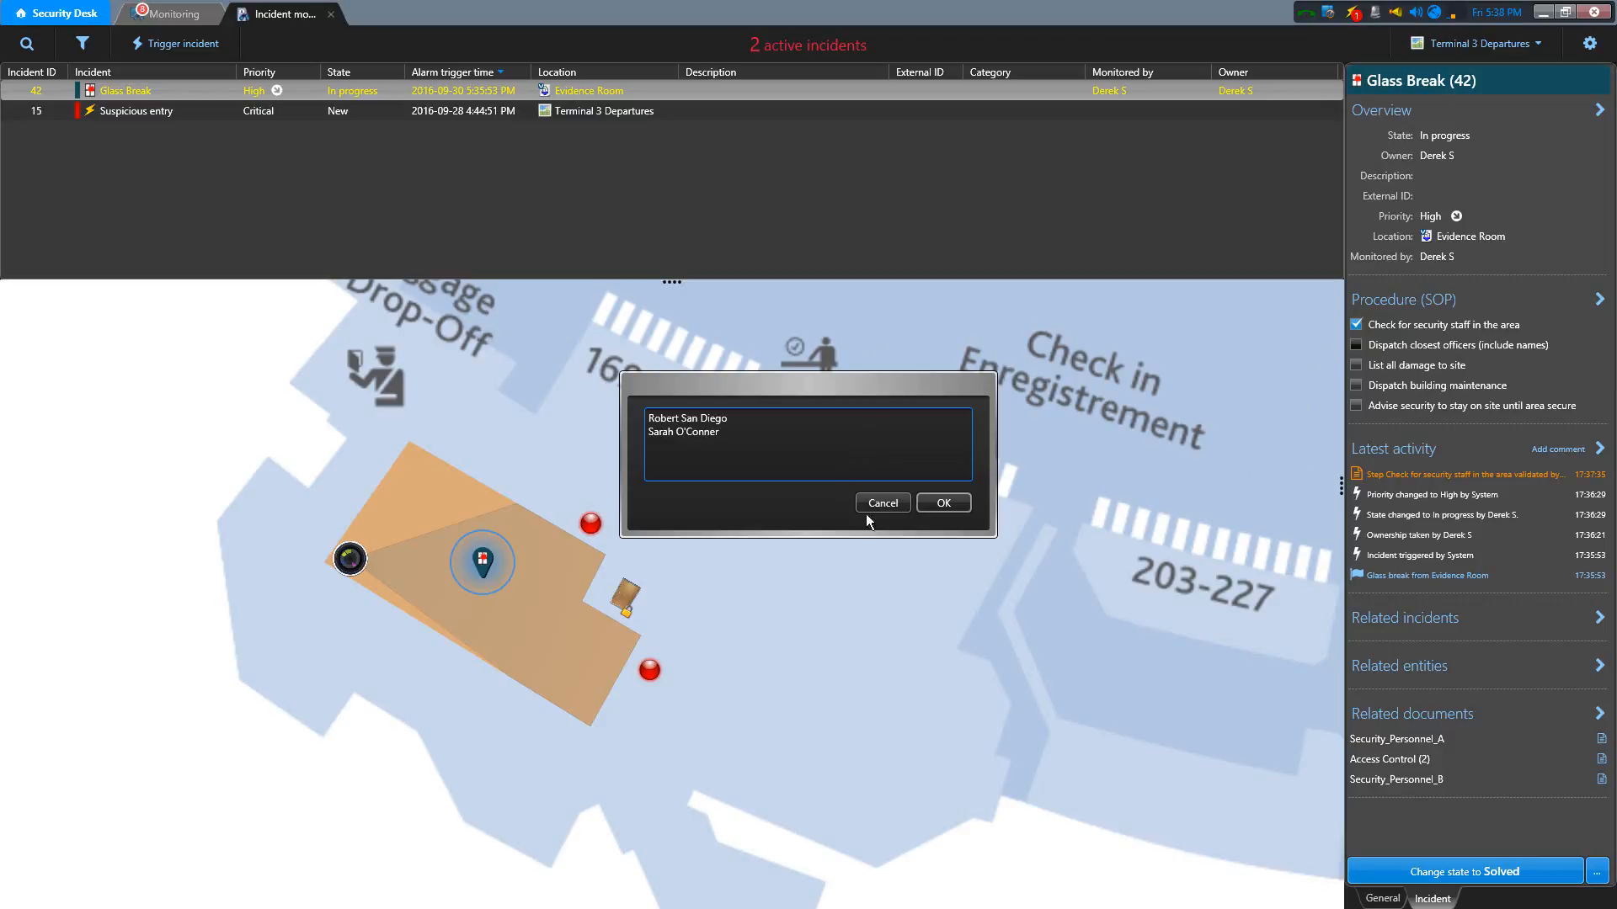
pyautogui.click(954, 507)
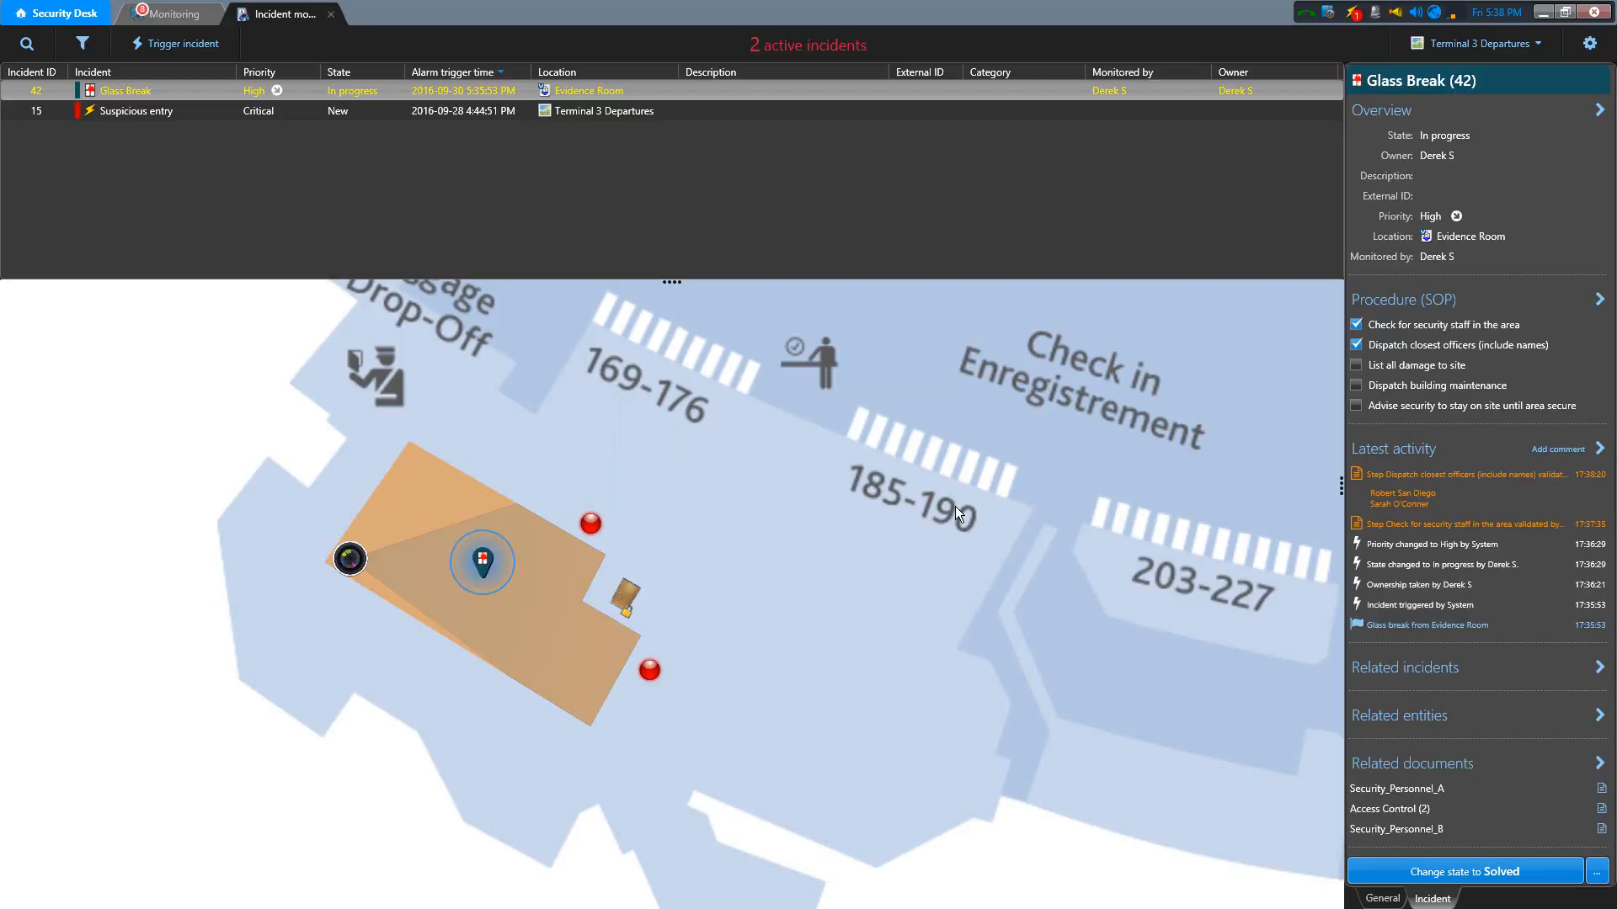
# Complete List all damage to site with "Hole in glass pane", mark the two remaining procedure steps as done, and set the Glass Break incident to Solved
pyautogui.click(1356, 365)
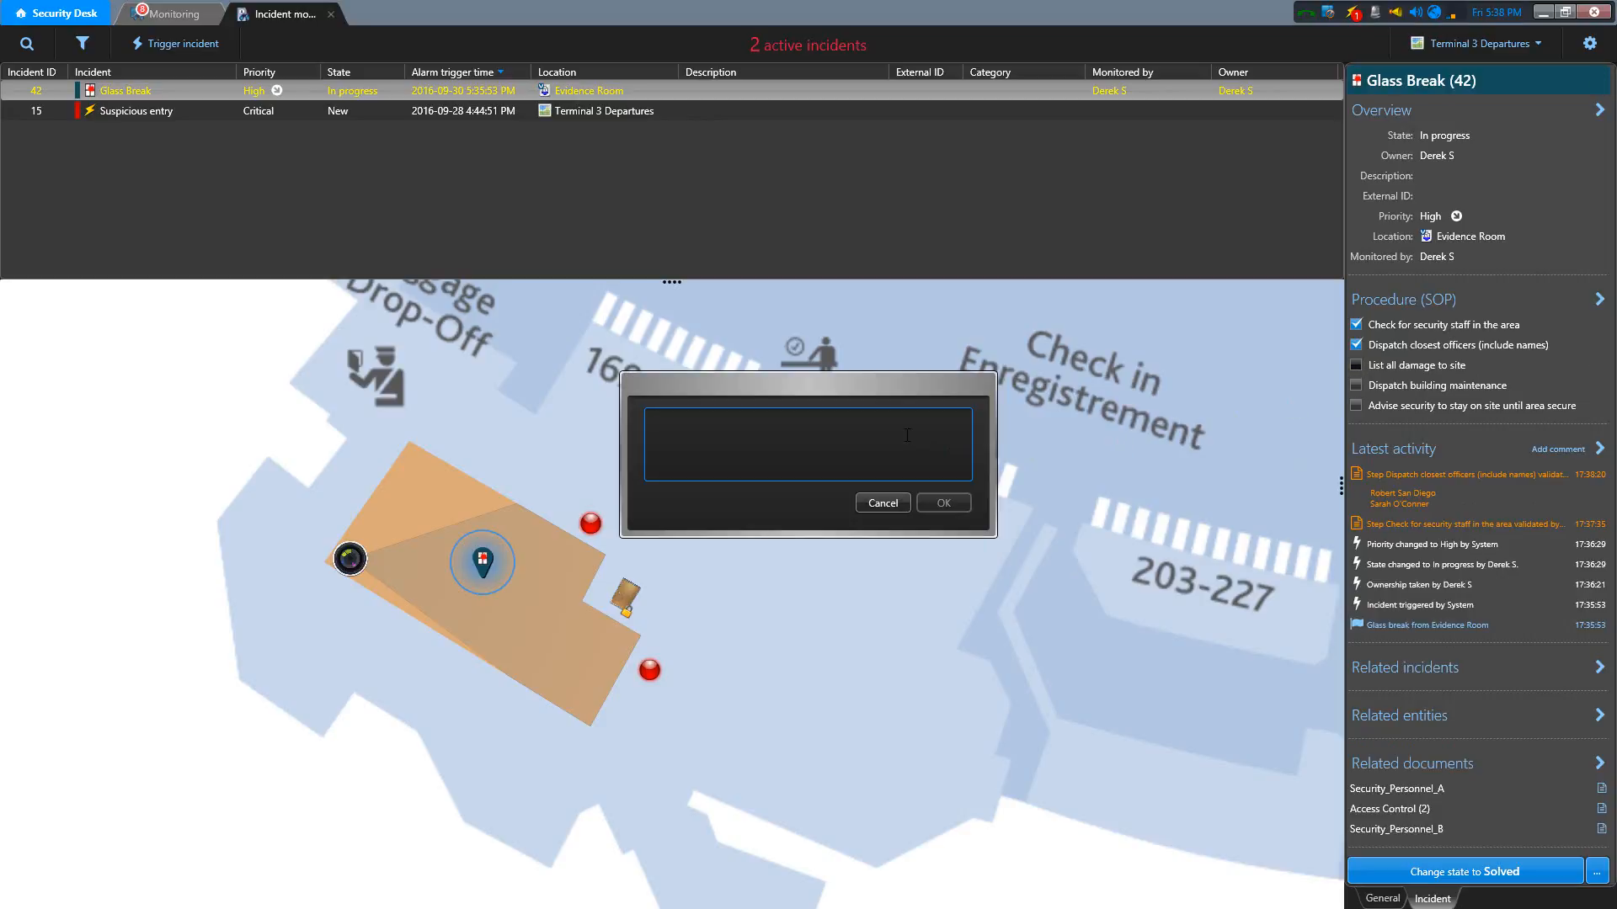
pyautogui.write('Hole in glass pane')
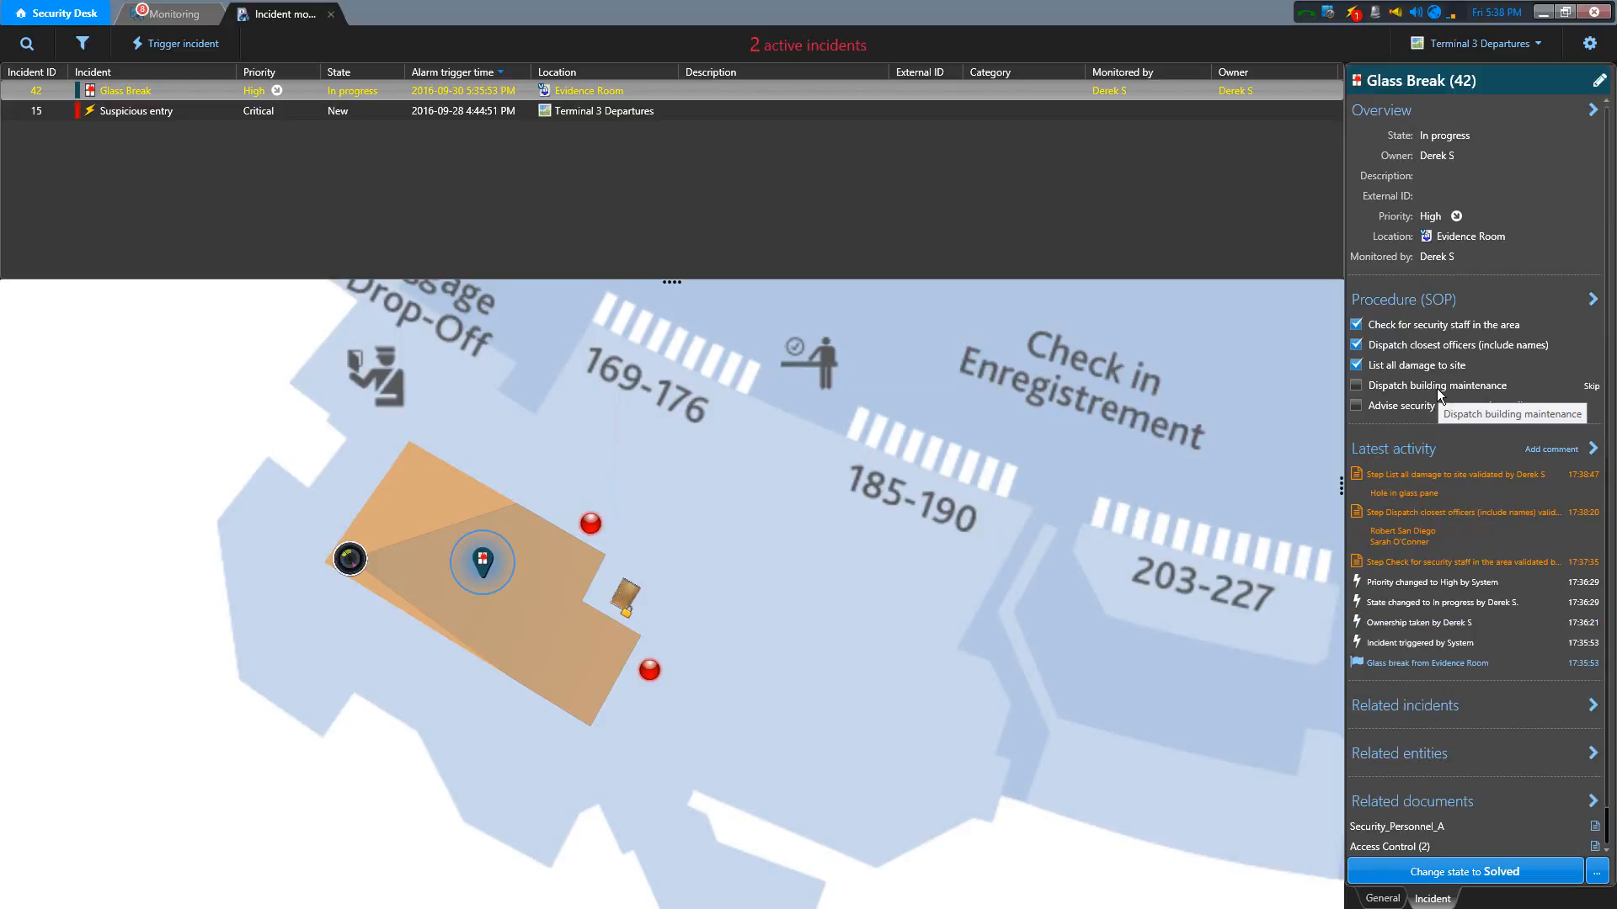
pyautogui.click(1355, 387)
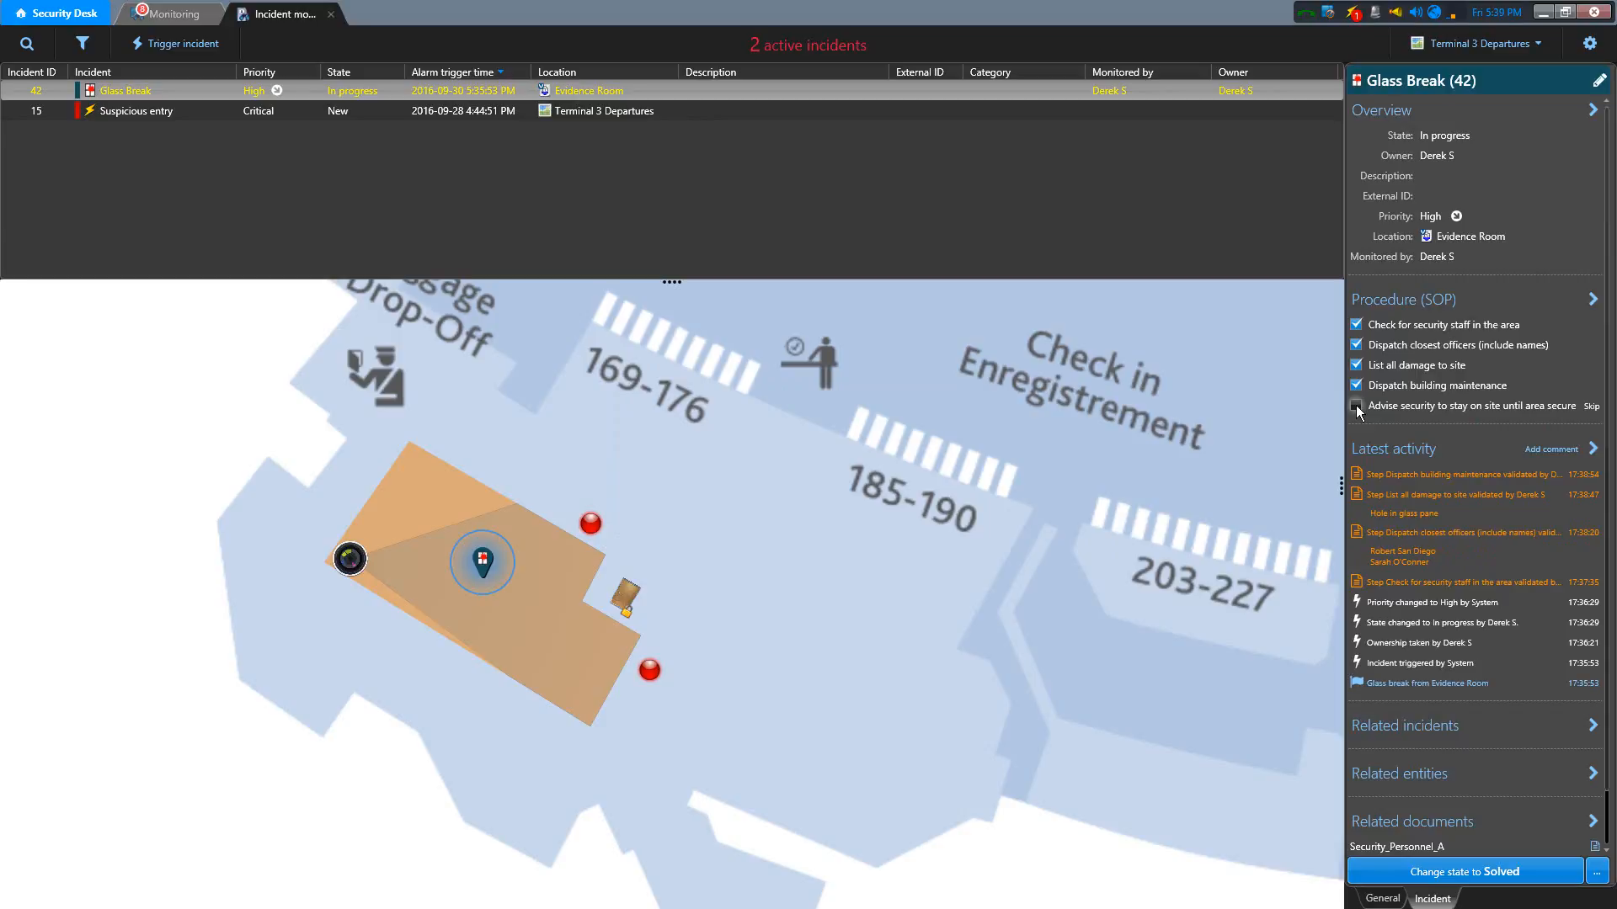
pyautogui.click(1356, 408)
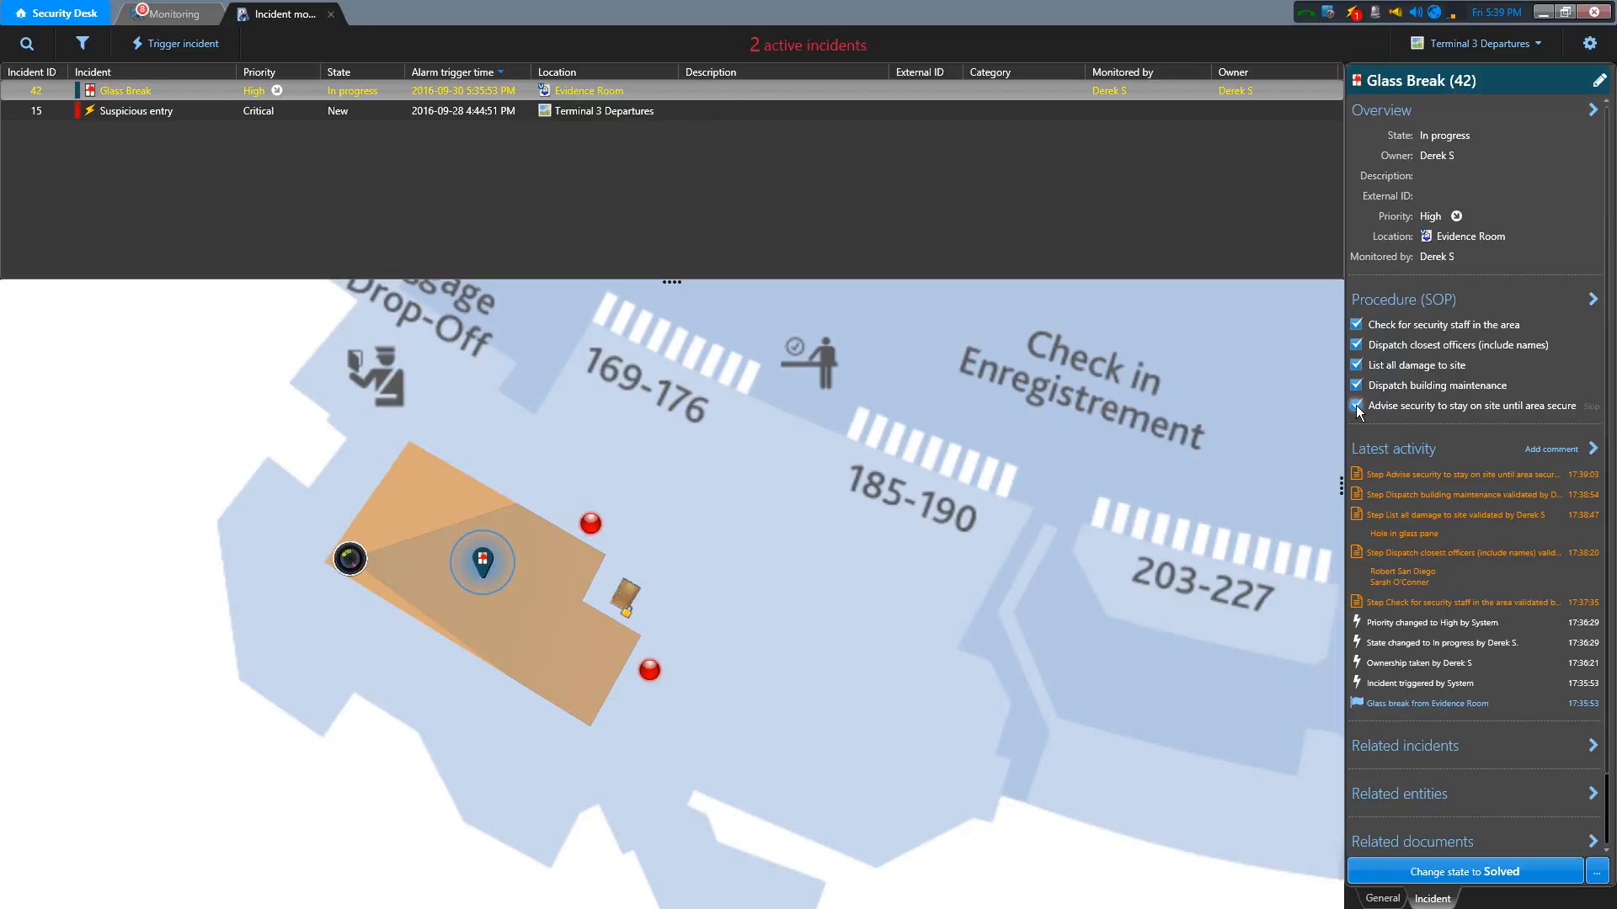
pyautogui.click(1496, 873)
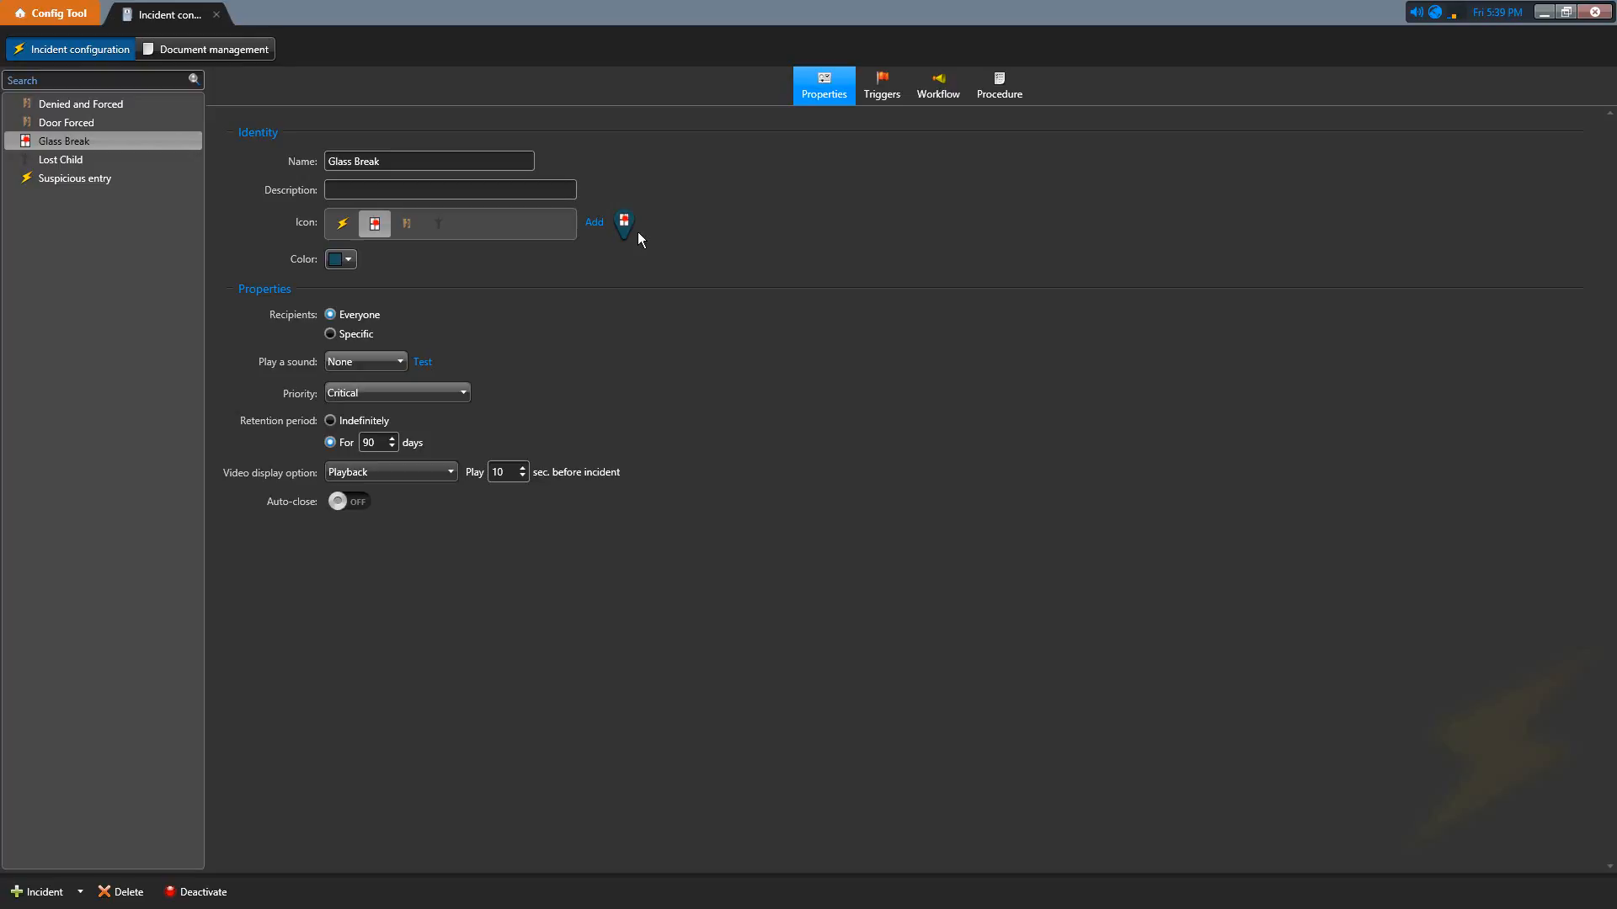
# Review the Glass Break incident type's trigger event and procedure steps in Config Tool
pyautogui.click(896, 91)
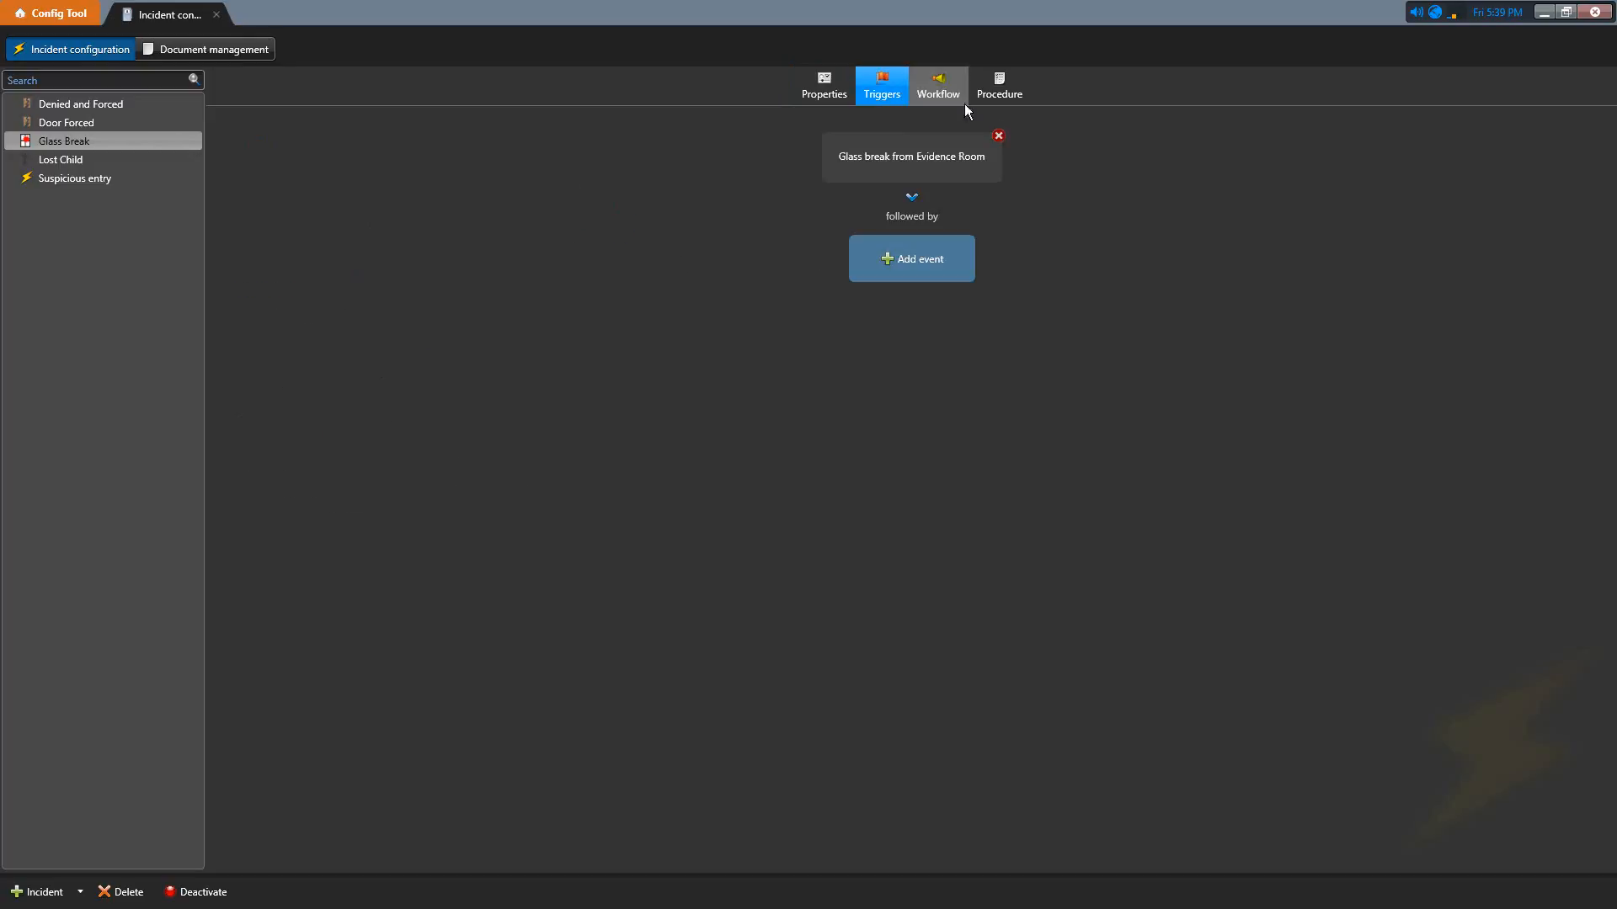
pyautogui.click(958, 179)
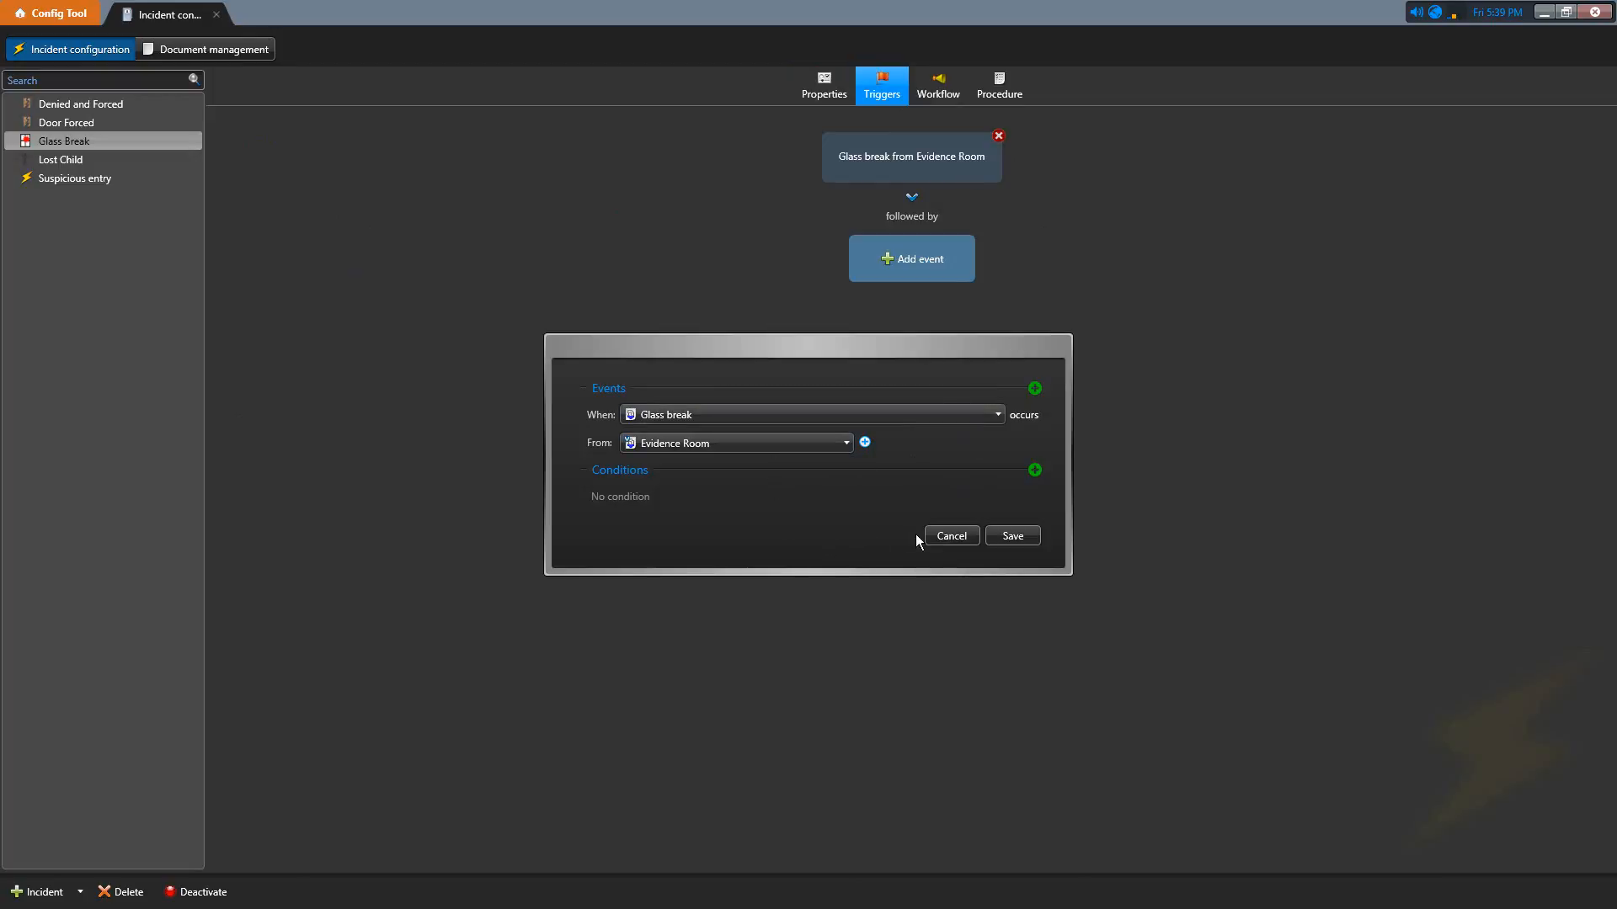
pyautogui.click(952, 537)
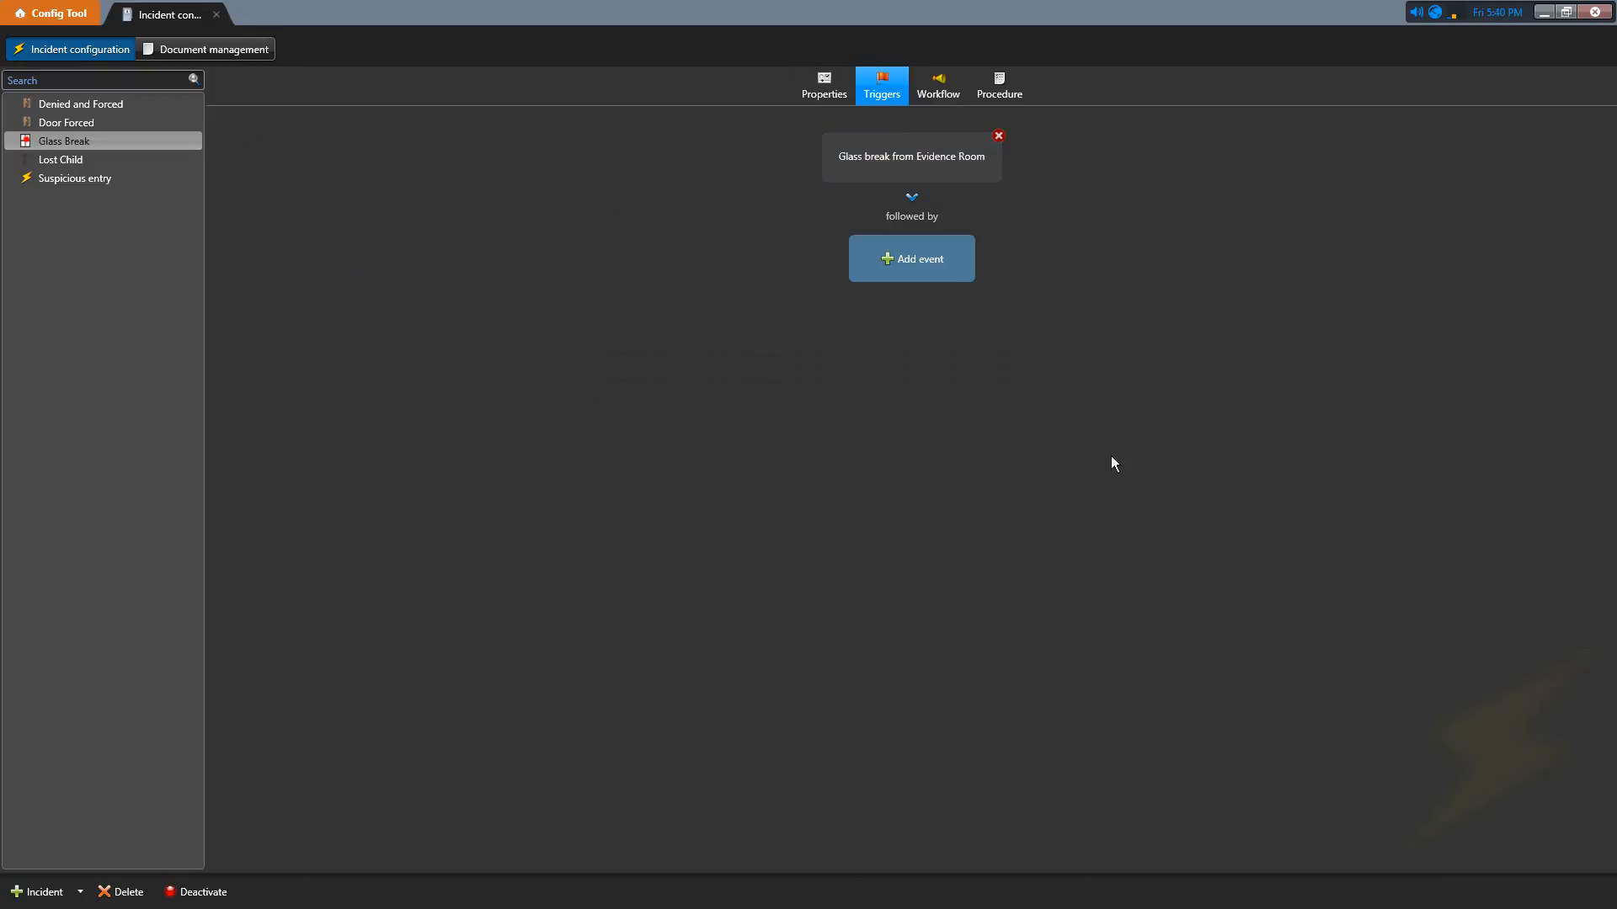
pyautogui.click(1021, 88)
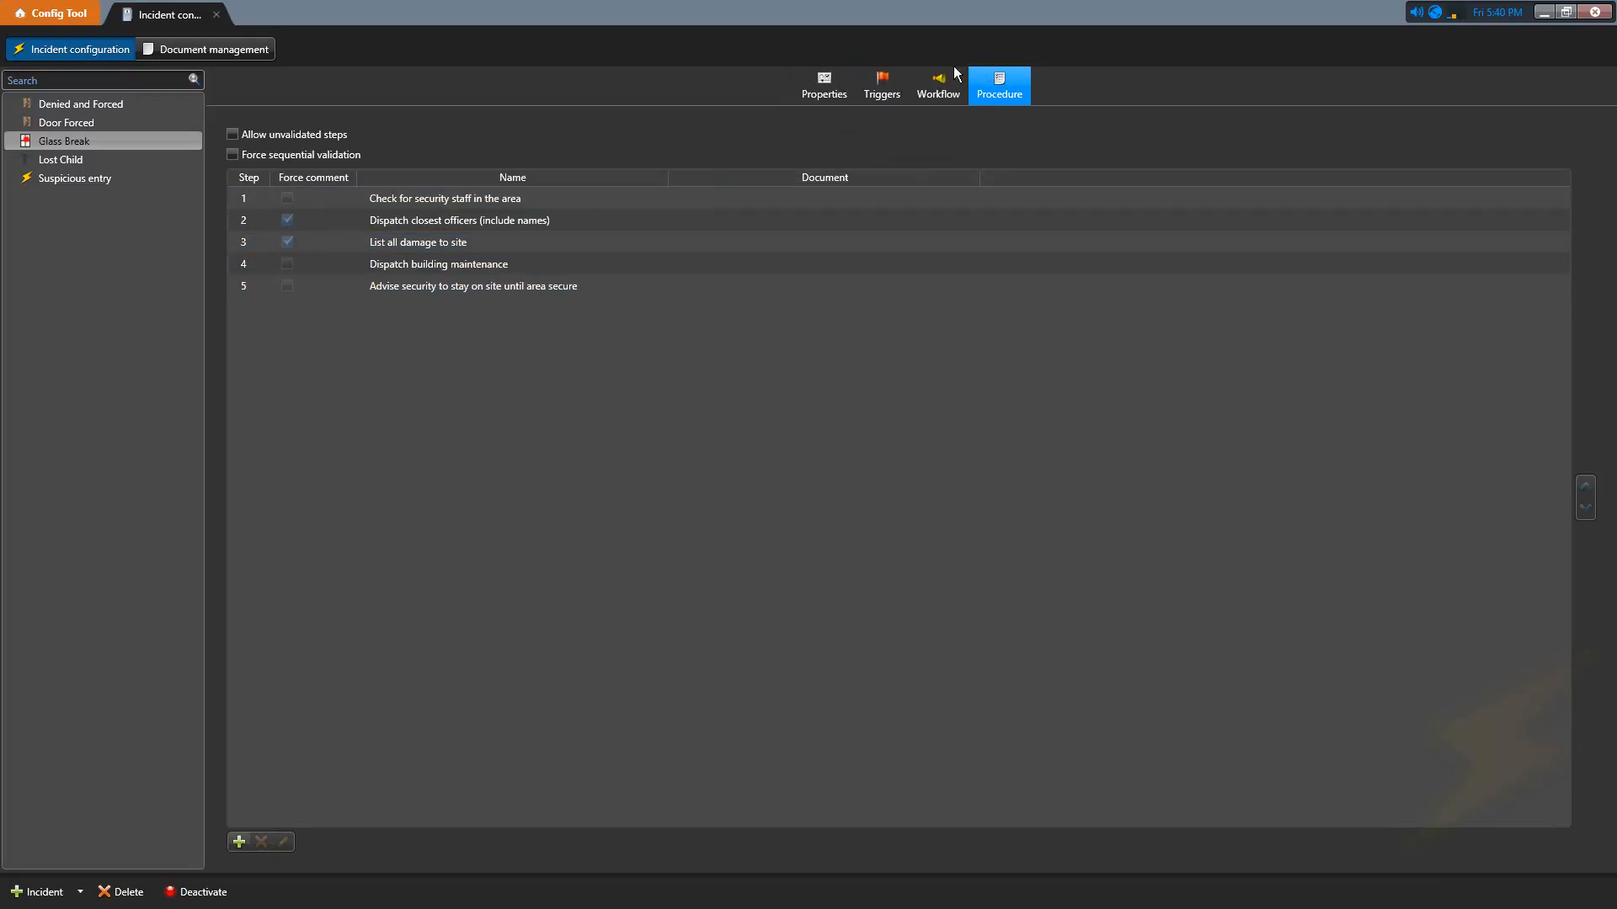
# Examine the Glass Break workflow flowchart, including the activities around the wait for the Solved state
pyautogui.click(942, 97)
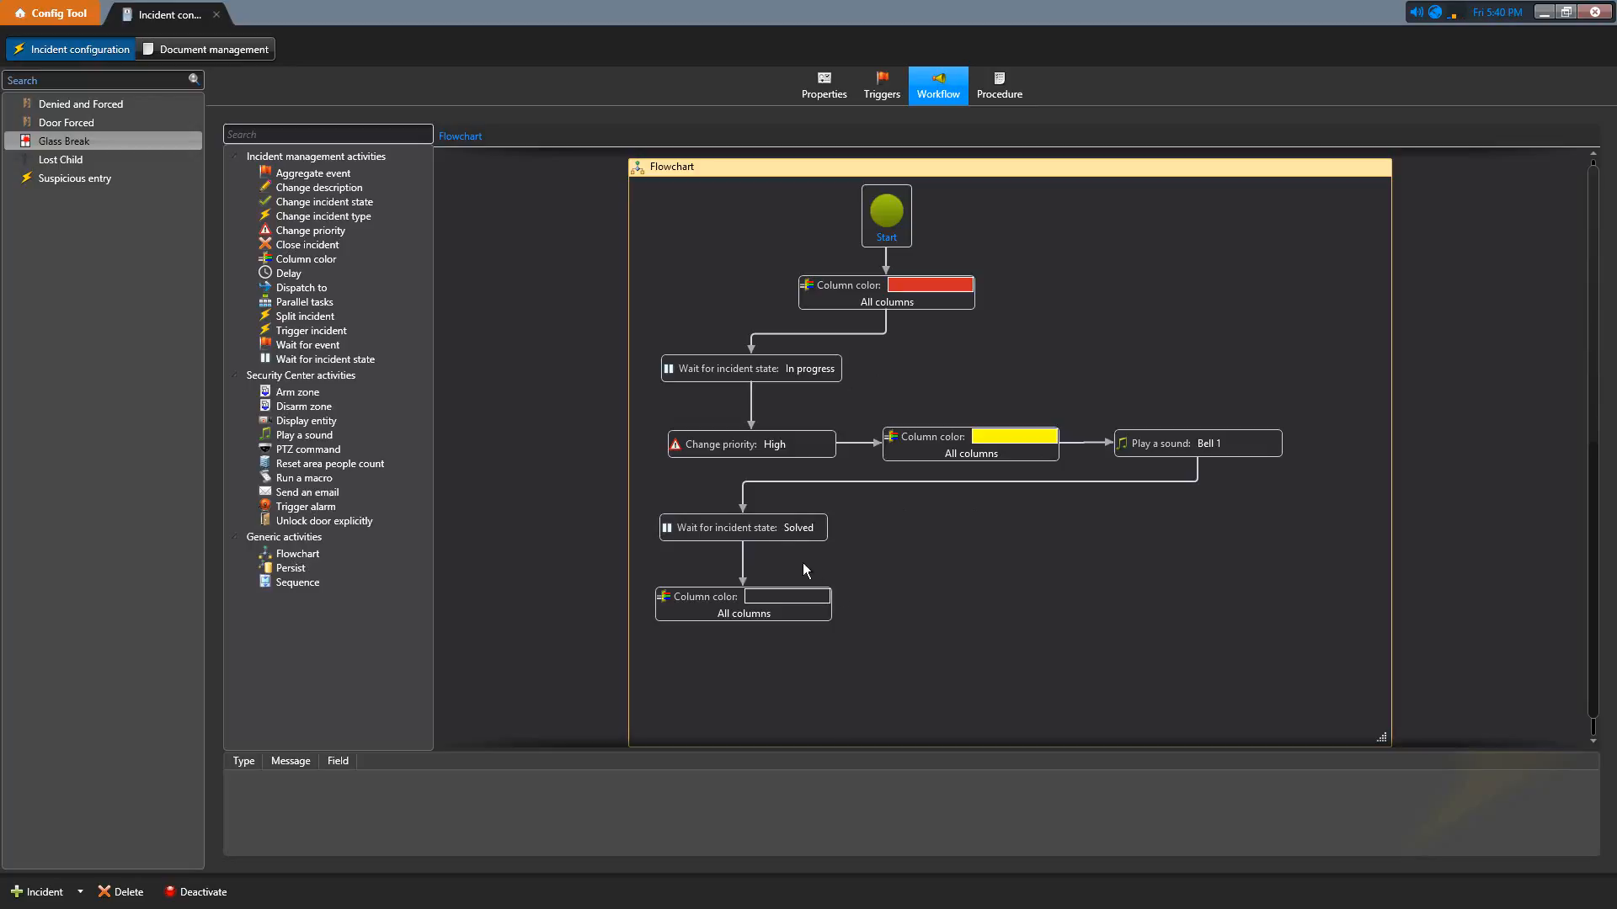
pyautogui.click(775, 527)
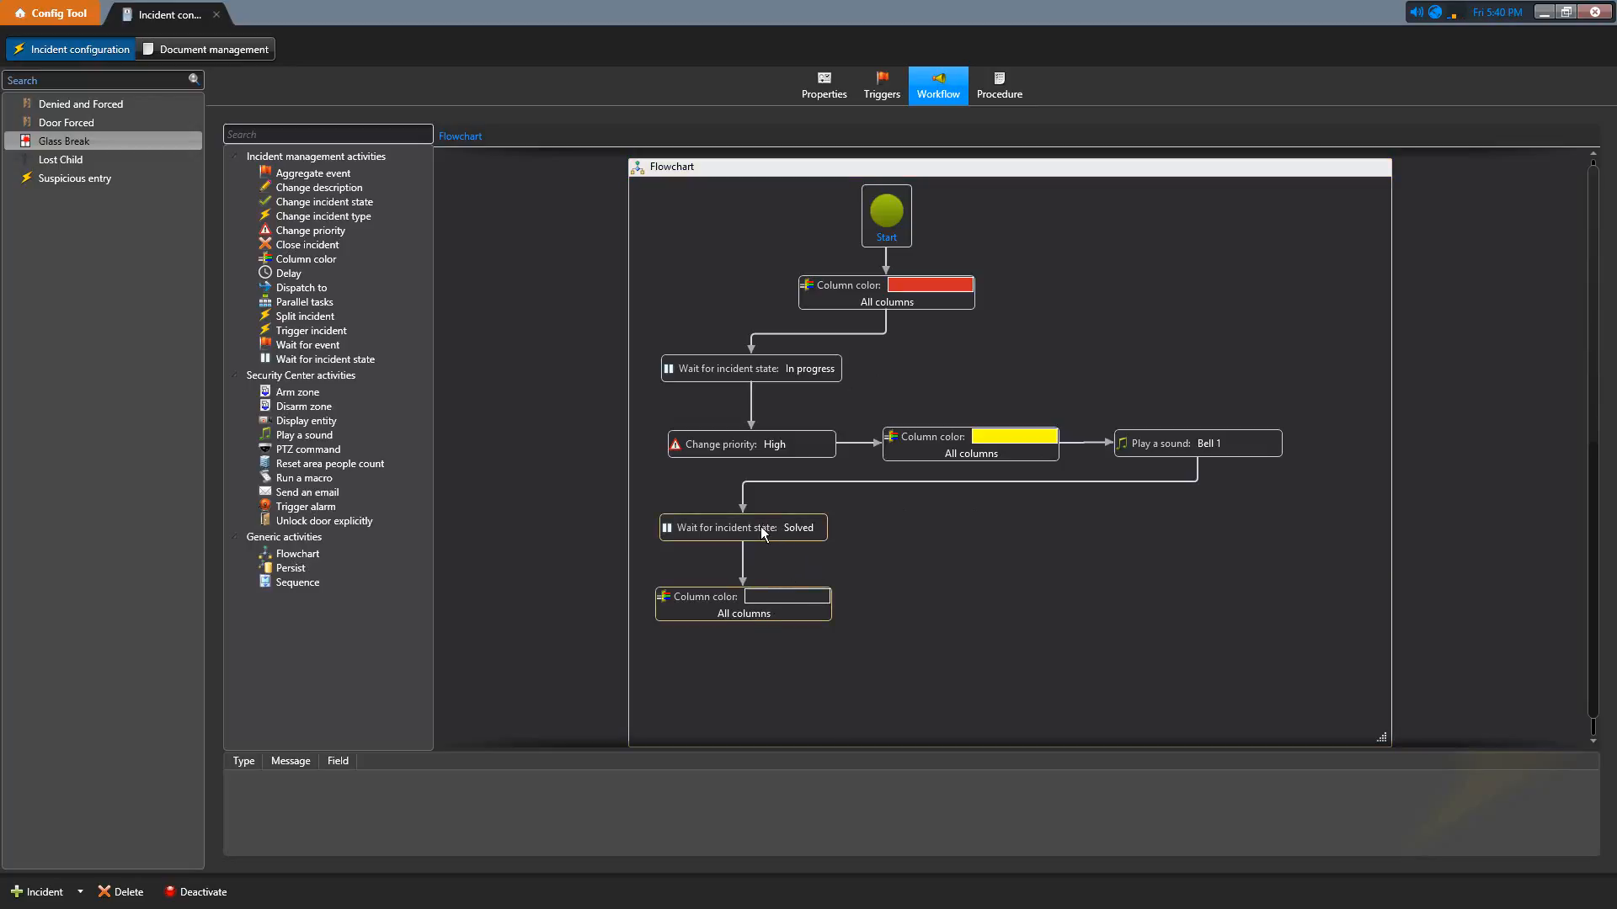
pyautogui.moveTo(775, 528); pyautogui.dragTo(1215, 533)
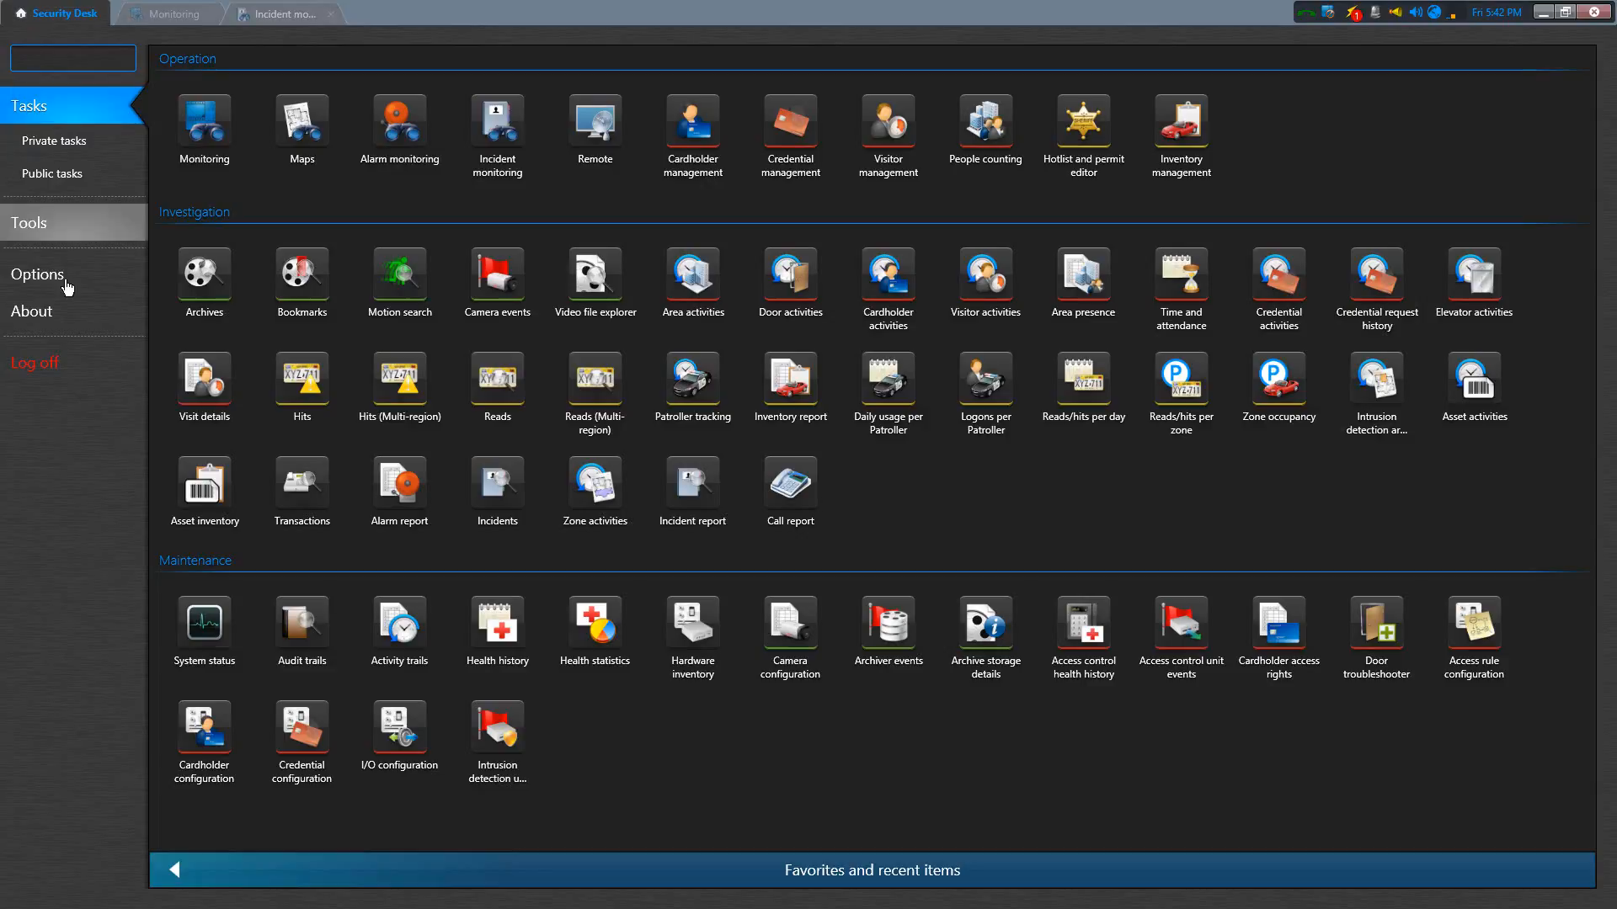
# Start an Incident report task in Security Desk and load a map from under Airport - Terminal 3
pyautogui.click(706, 511)
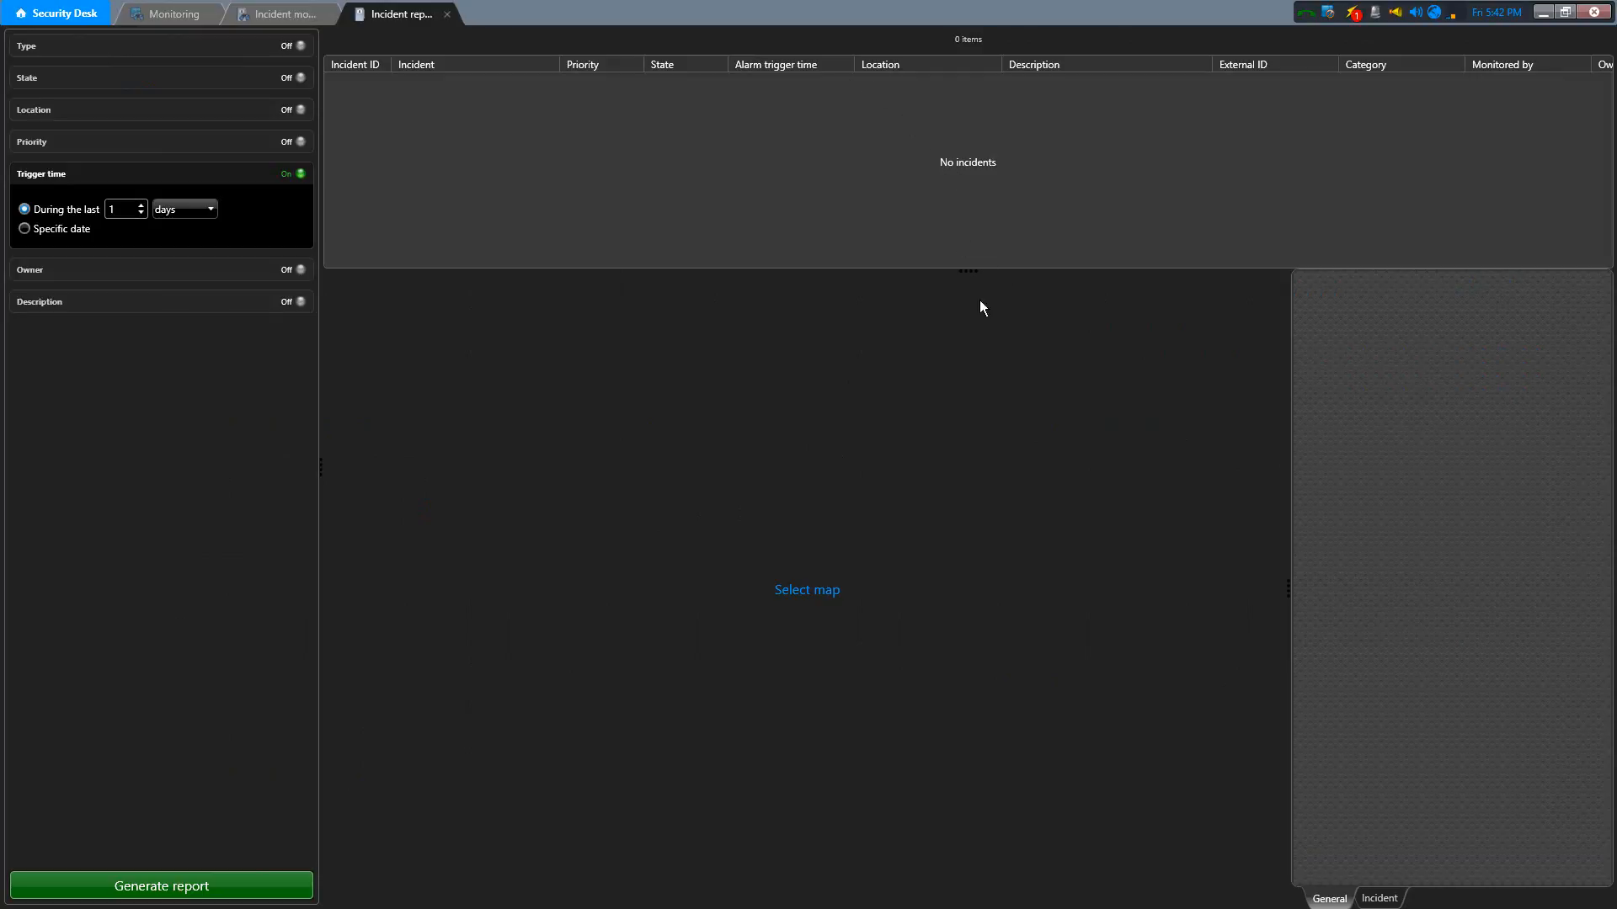
pyautogui.click(830, 592)
pyautogui.click(682, 368)
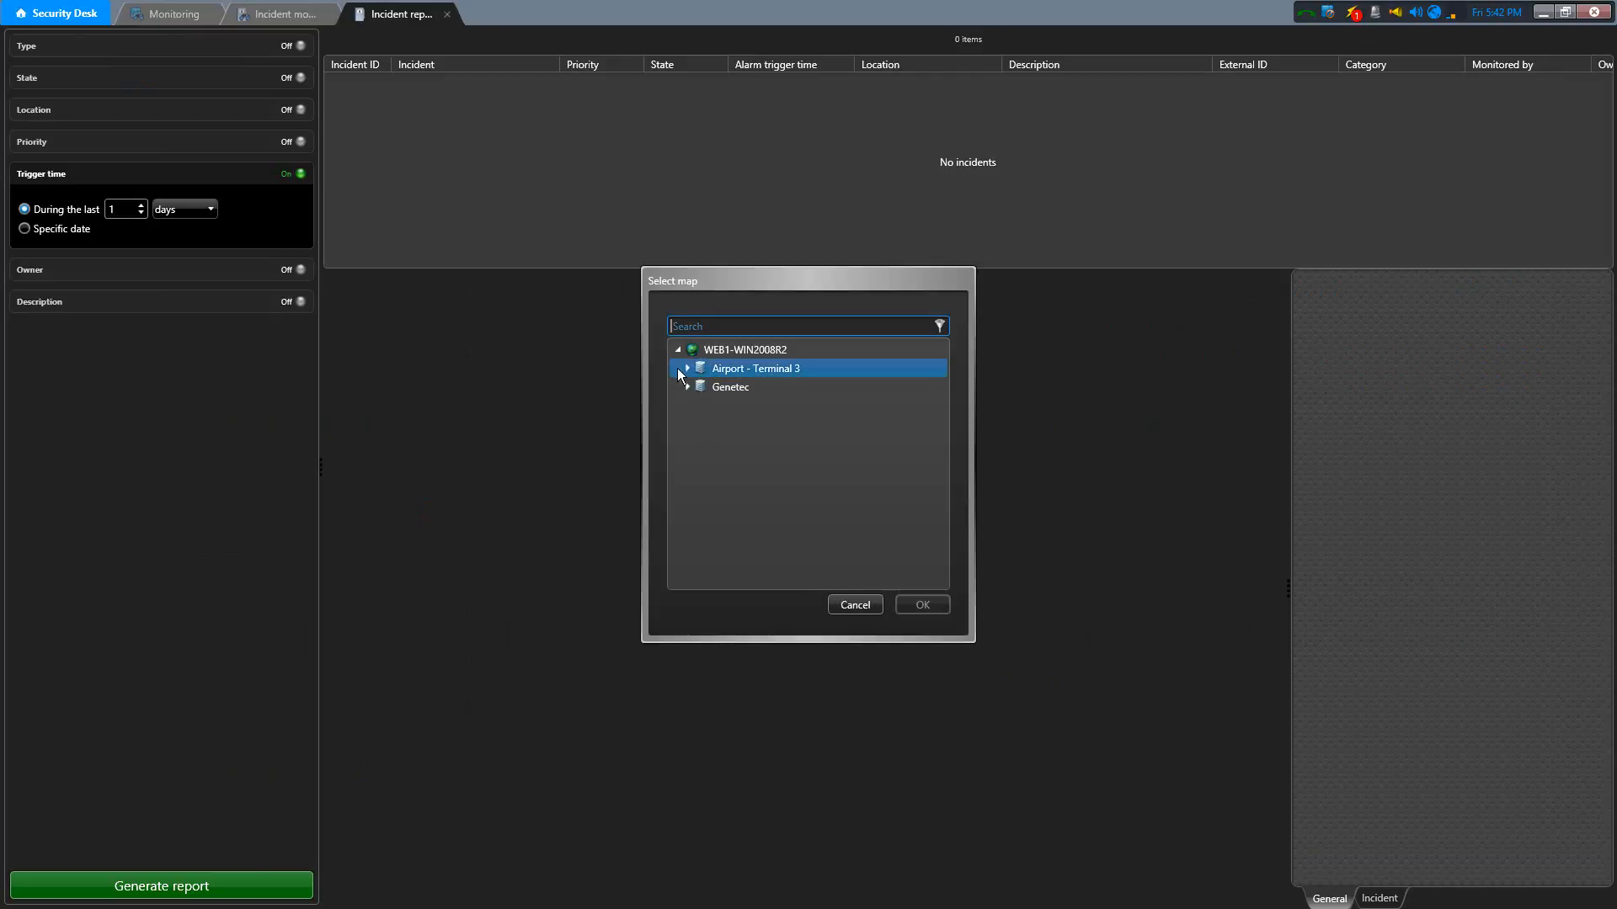
pyautogui.click(687, 369)
pyautogui.click(741, 406)
pyautogui.click(934, 605)
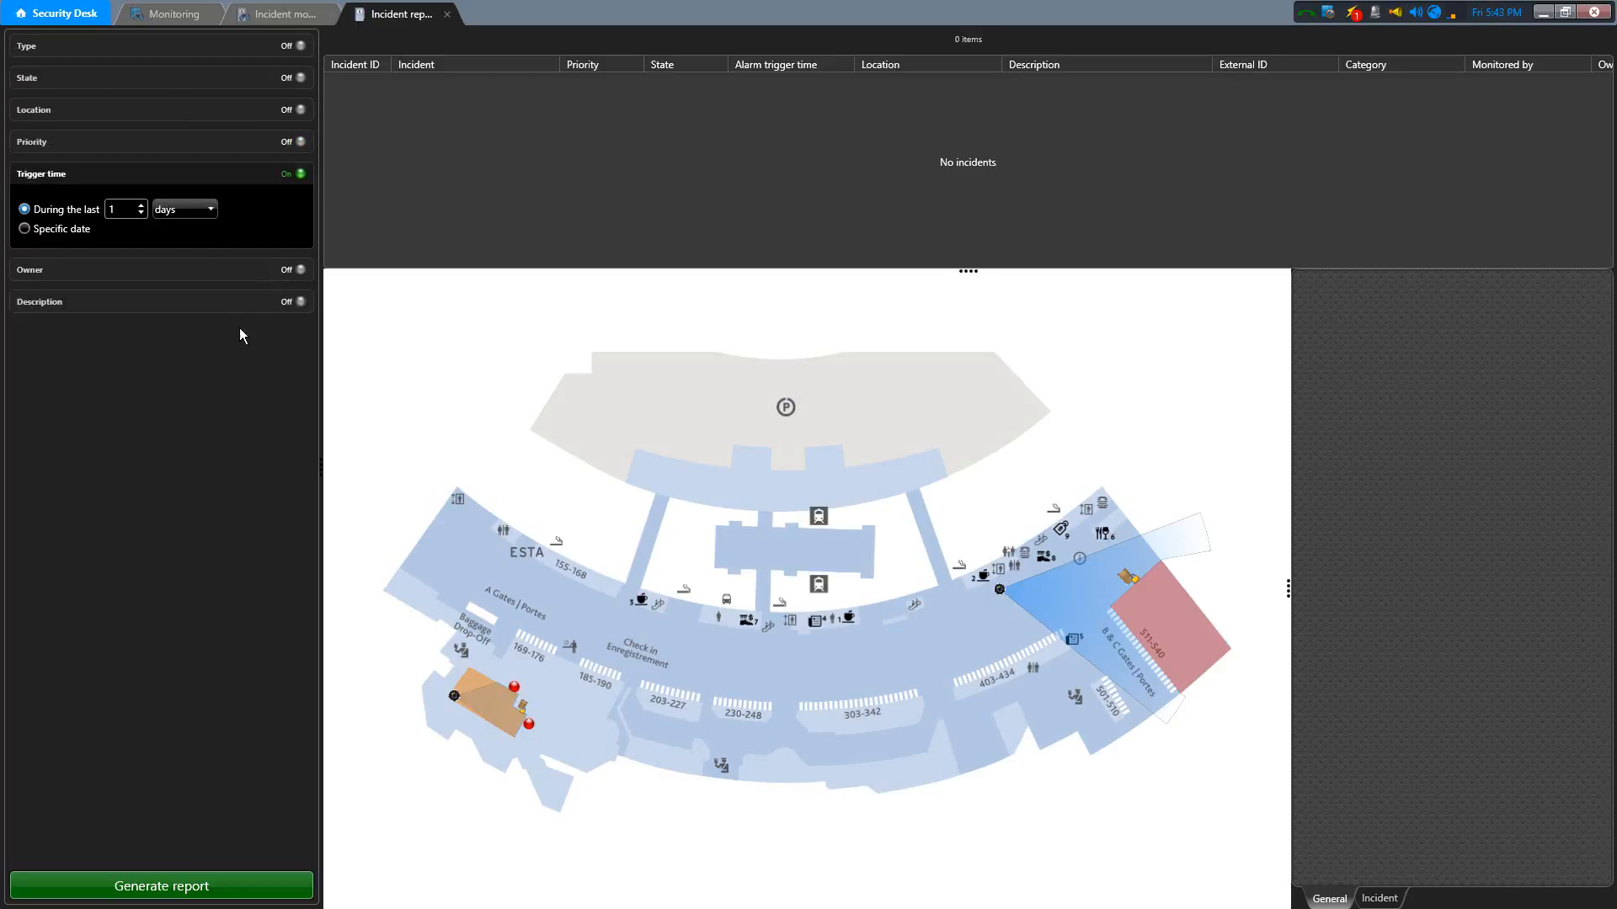
# Filter the incident report to the Glass Break and Lost Child types with the state Solved
pyautogui.click(163, 51)
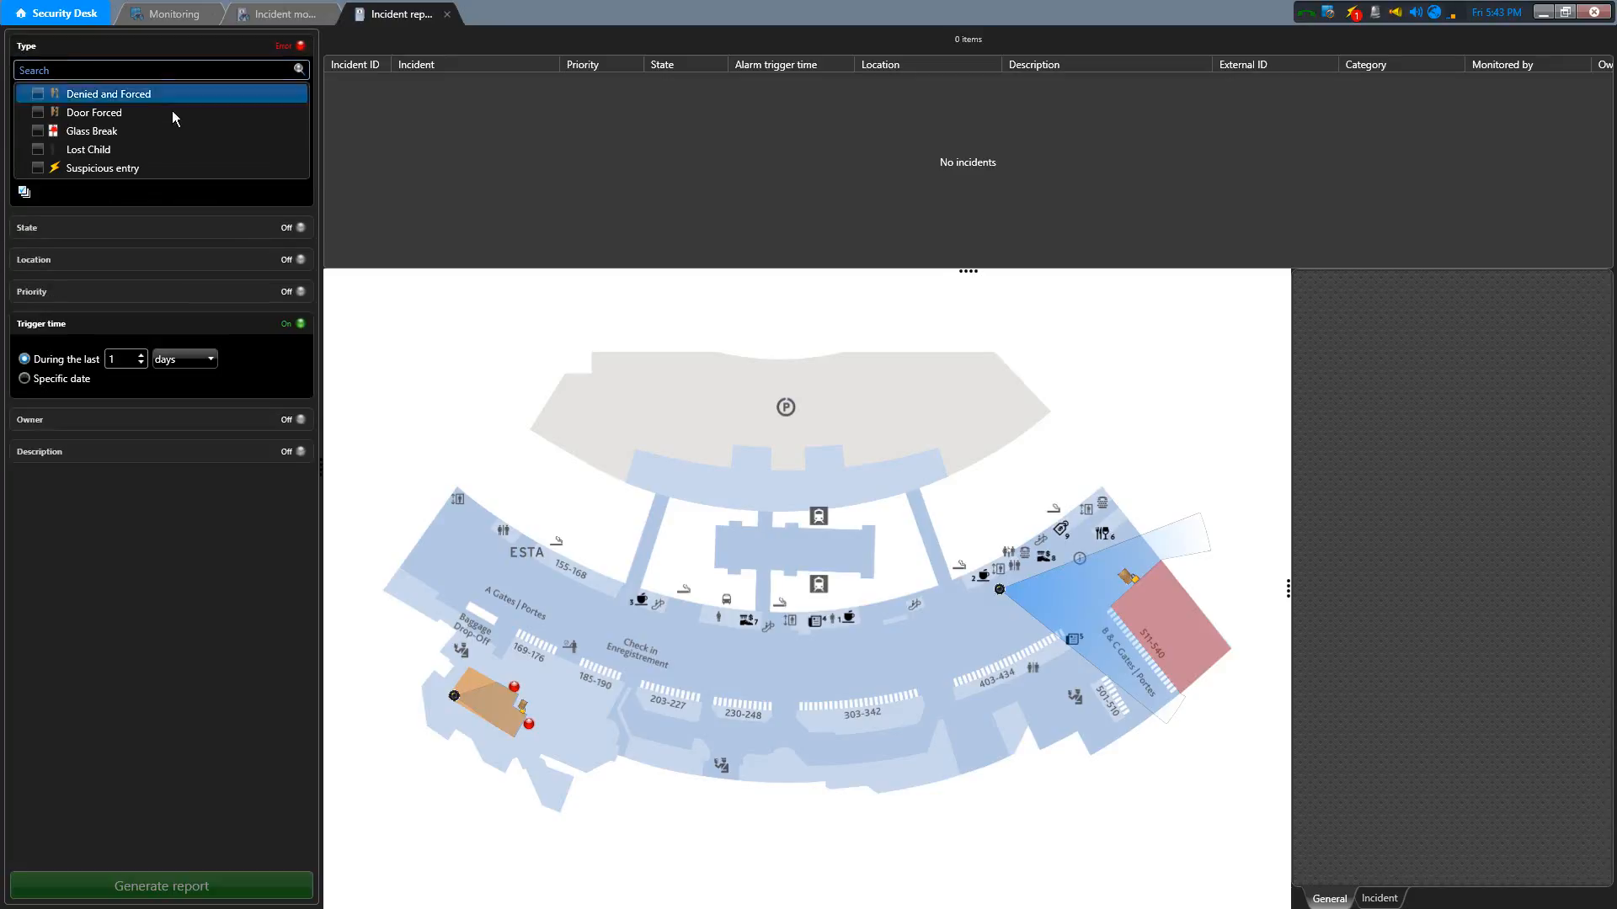
pyautogui.click(38, 131)
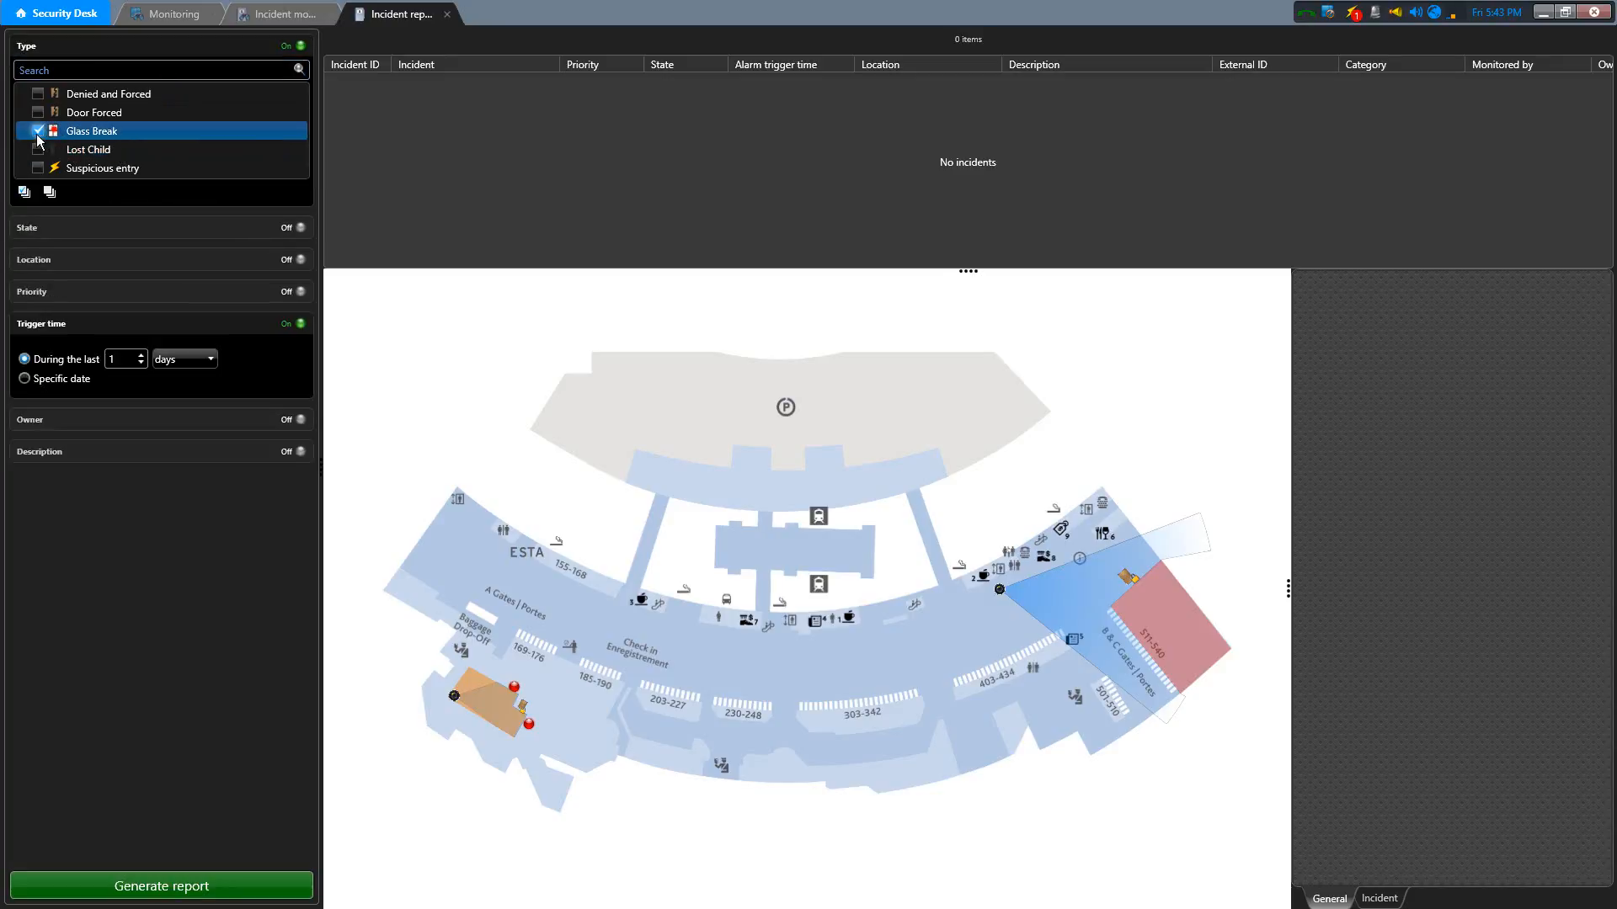
pyautogui.click(38, 149)
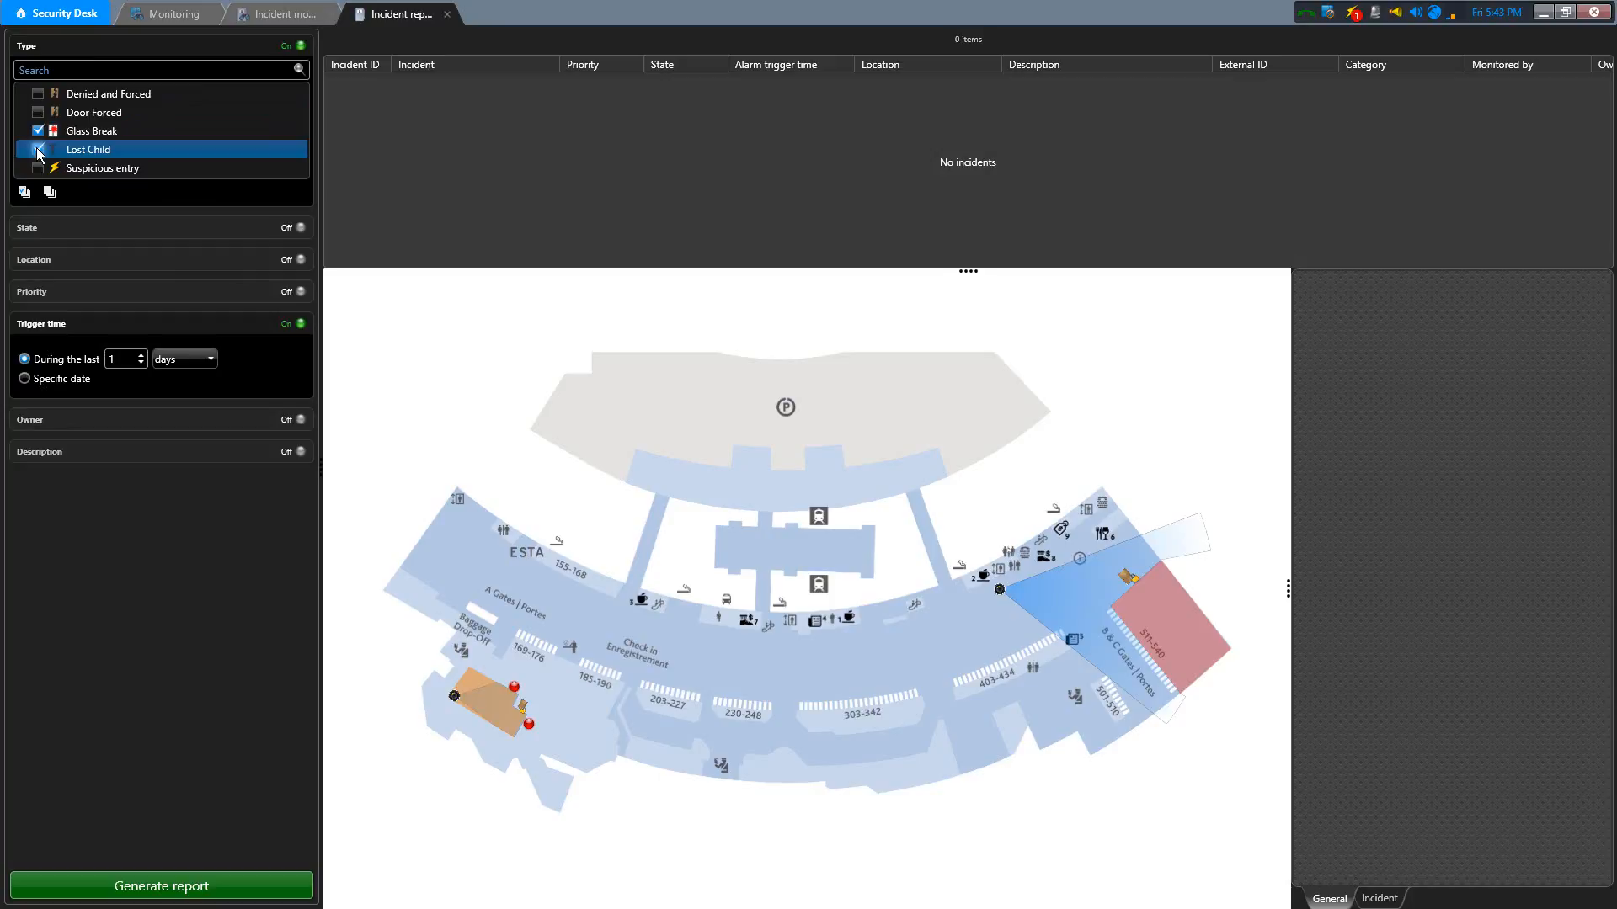
pyautogui.click(82, 226)
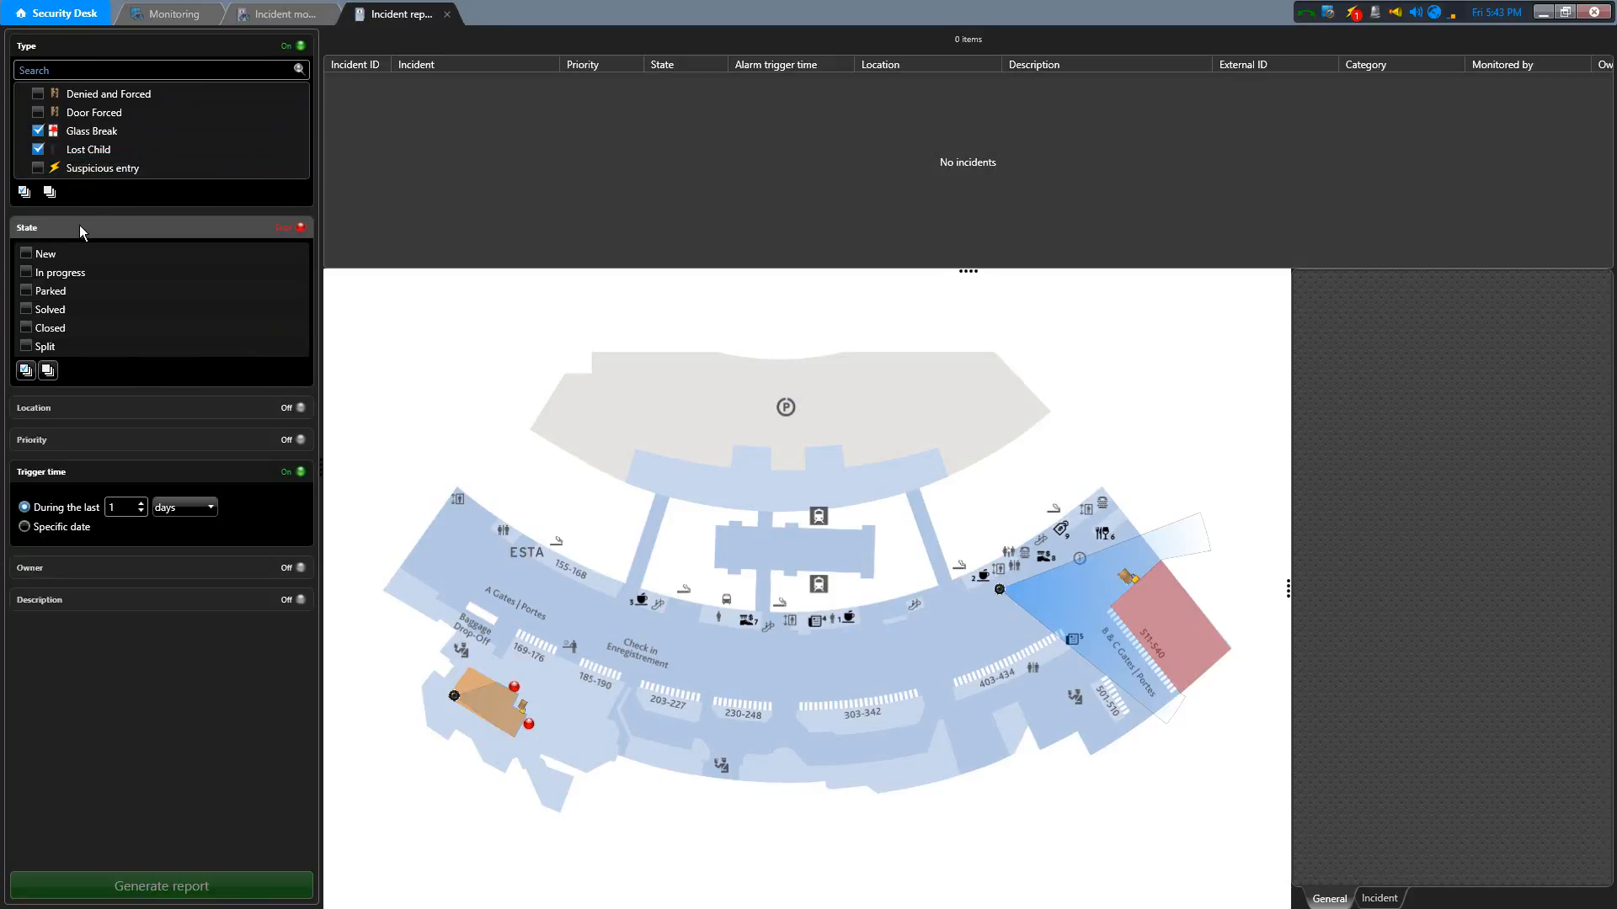
pyautogui.click(26, 309)
# Limit the report's location to Airport - Terminal 3, Terminal 3 Arrivals, Terminal 3 Departures and Terminal 3 Gates
pyautogui.click(83, 402)
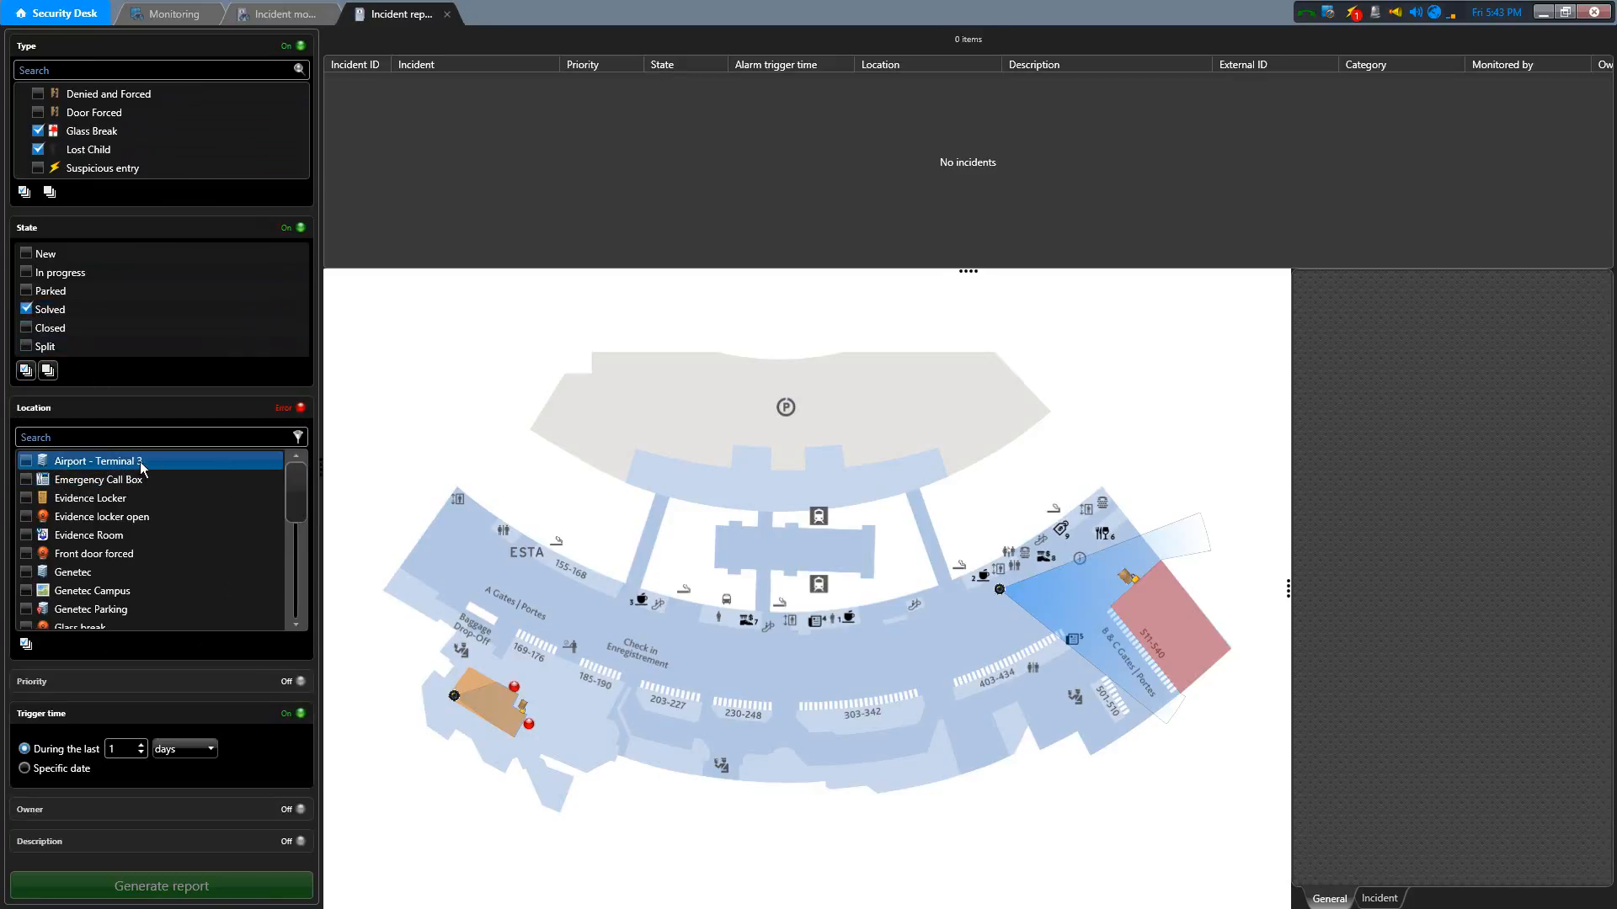
pyautogui.click(26, 466)
pyautogui.moveTo(297, 493); pyautogui.dragTo(297, 581)
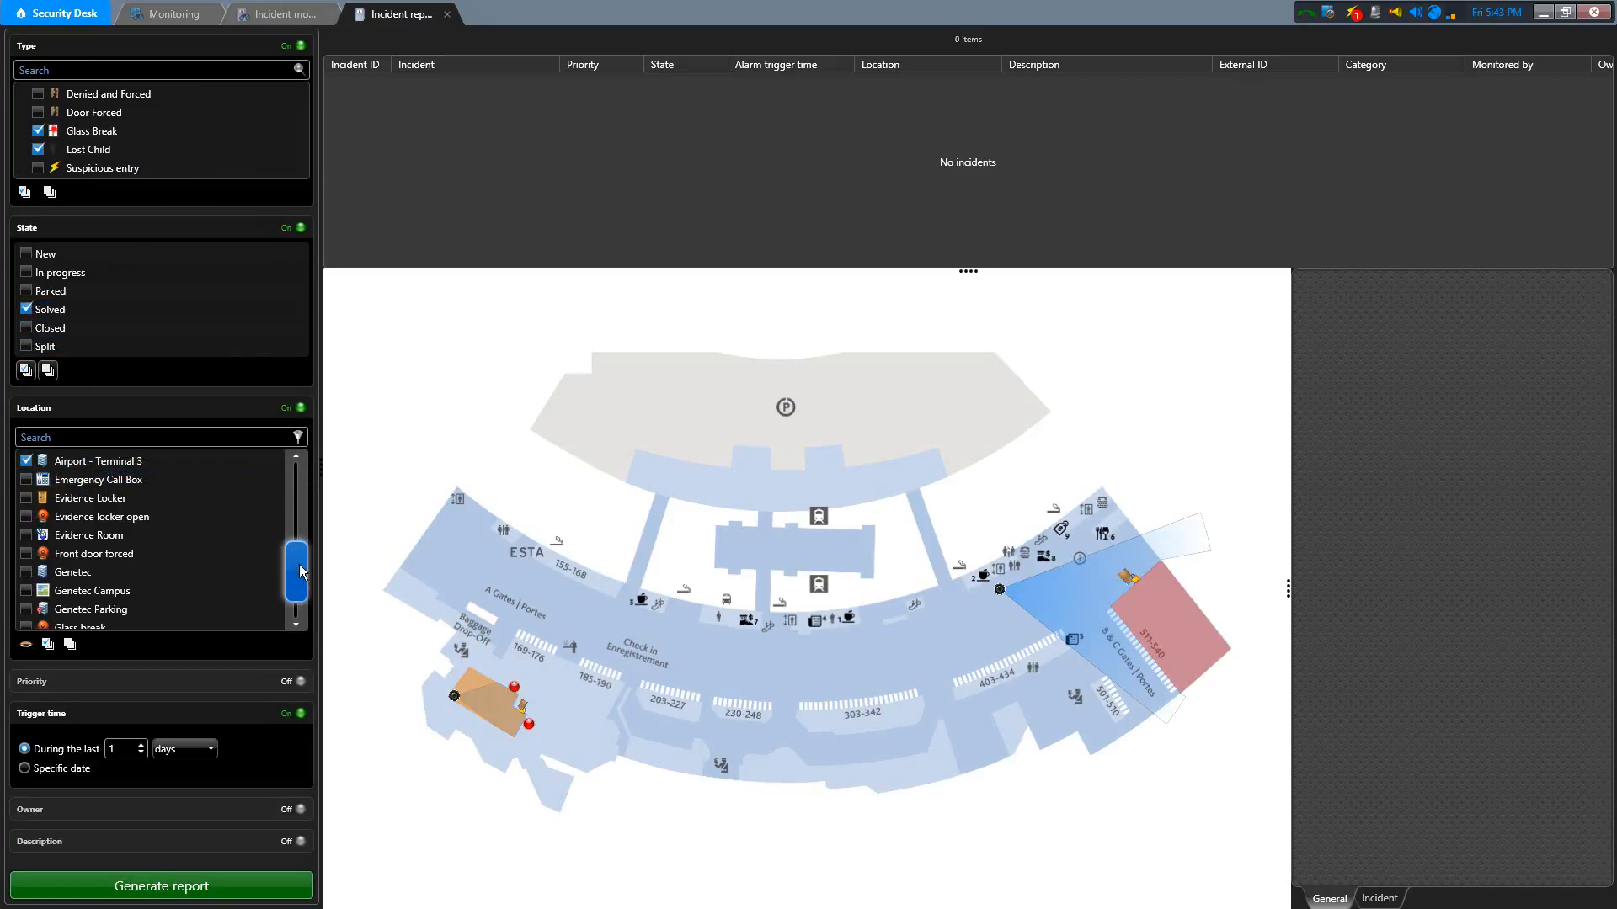
pyautogui.click(26, 572)
pyautogui.click(27, 553)
pyautogui.click(26, 590)
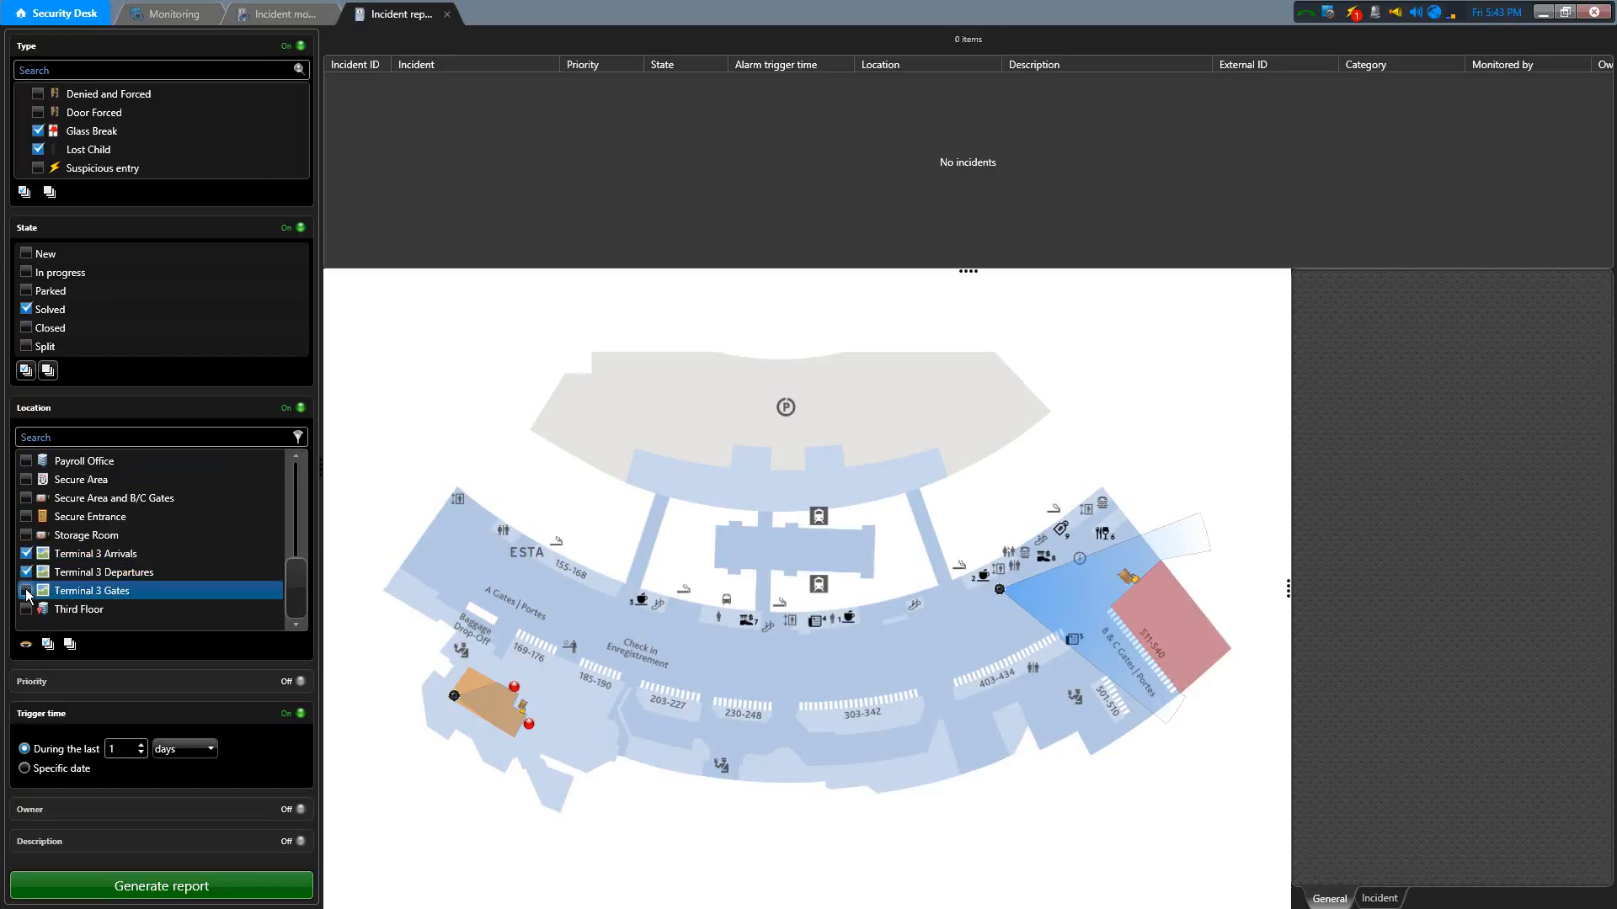
# Turn off the report's Location, State and Type filters
pyautogui.click(119, 411)
pyautogui.click(122, 230)
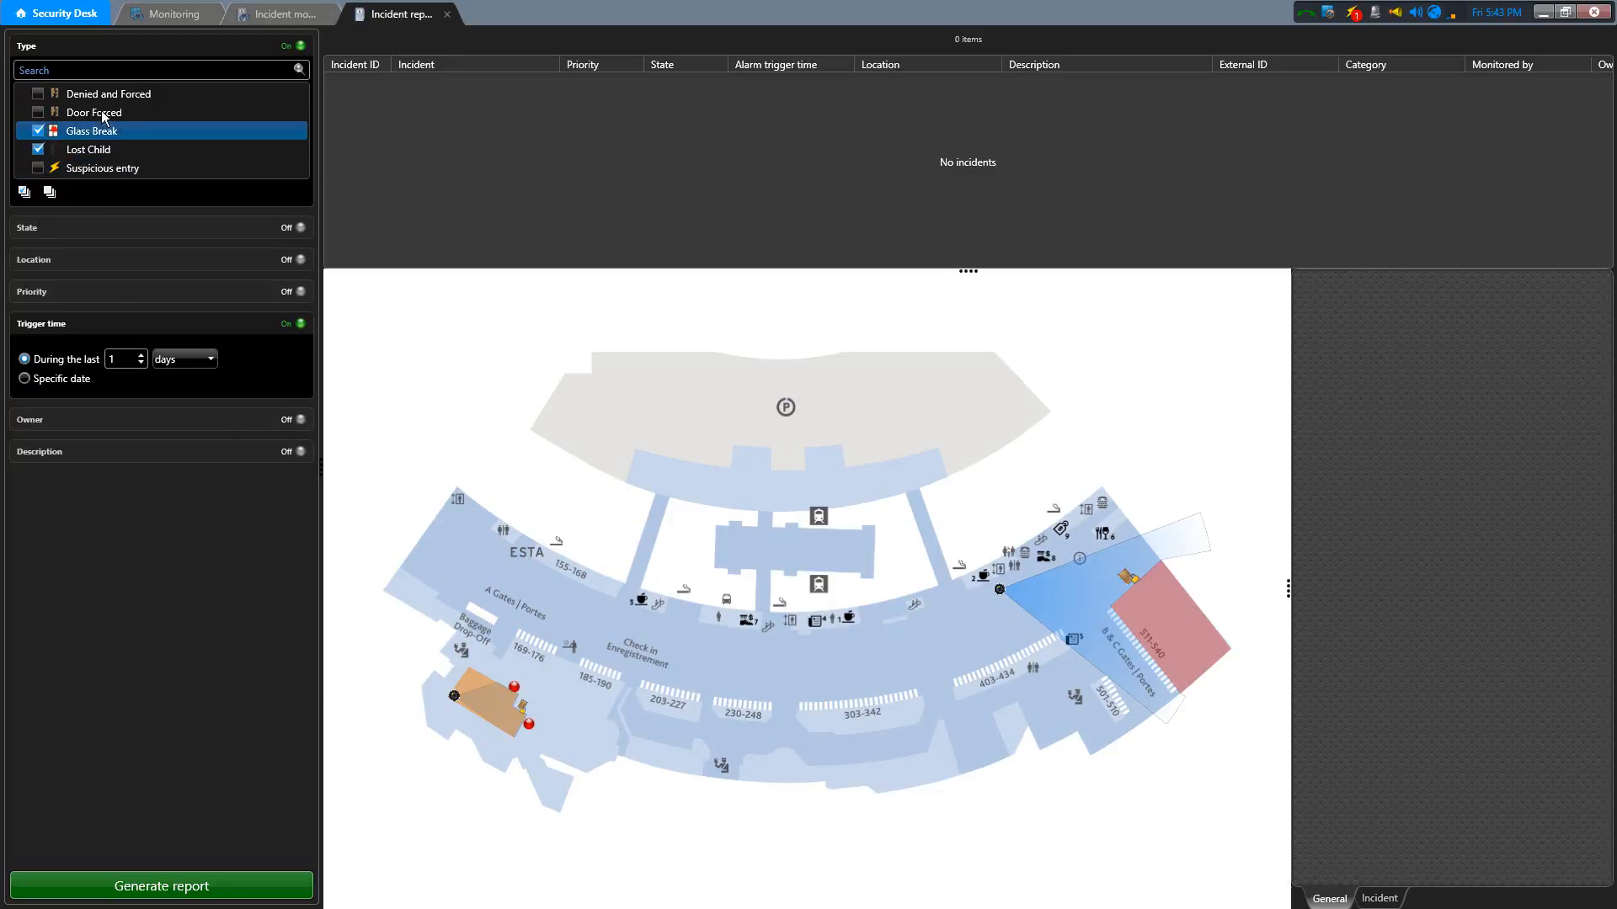
pyautogui.click(85, 51)
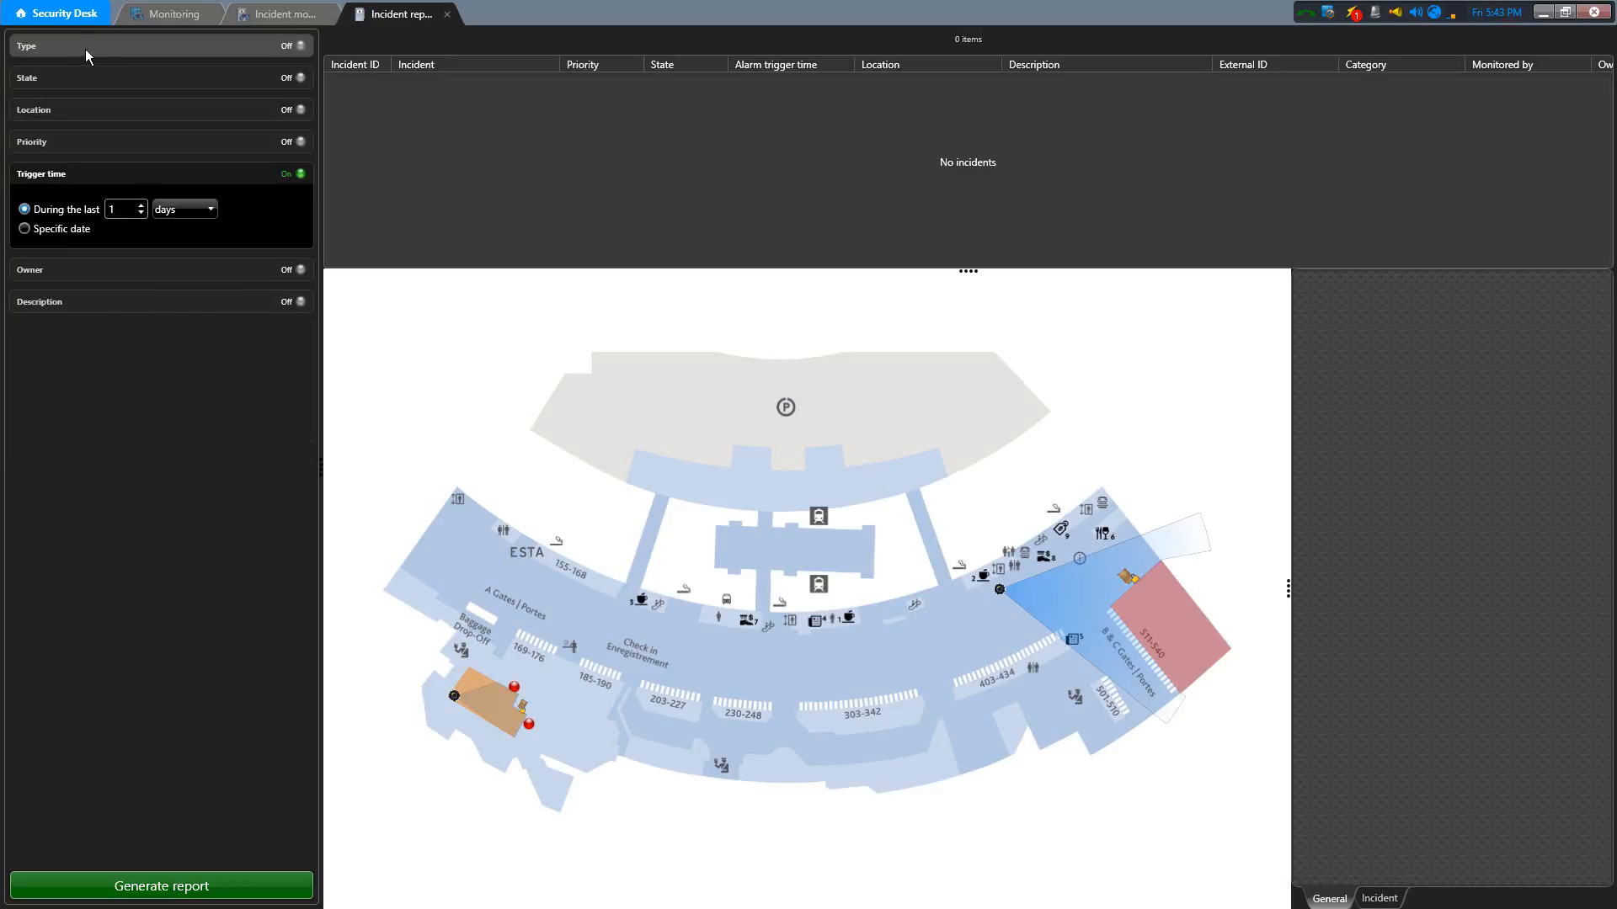
# Filter the report to Critical and High priority, with the trigger time set to during the last 1 day
pyautogui.click(91, 145)
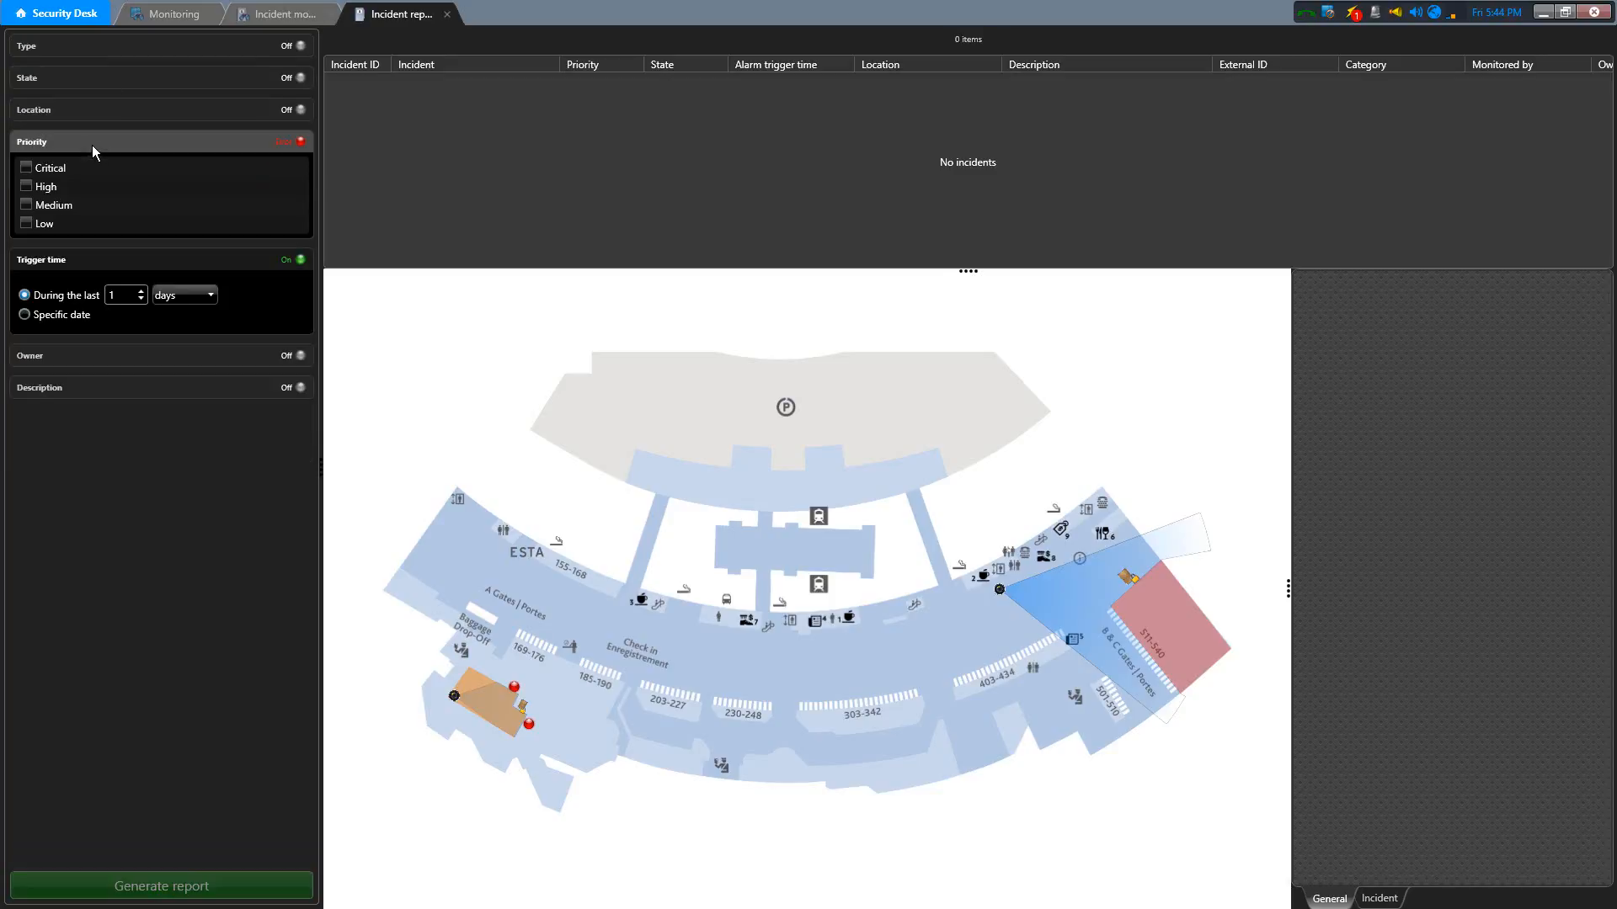
pyautogui.click(26, 186)
pyautogui.click(26, 169)
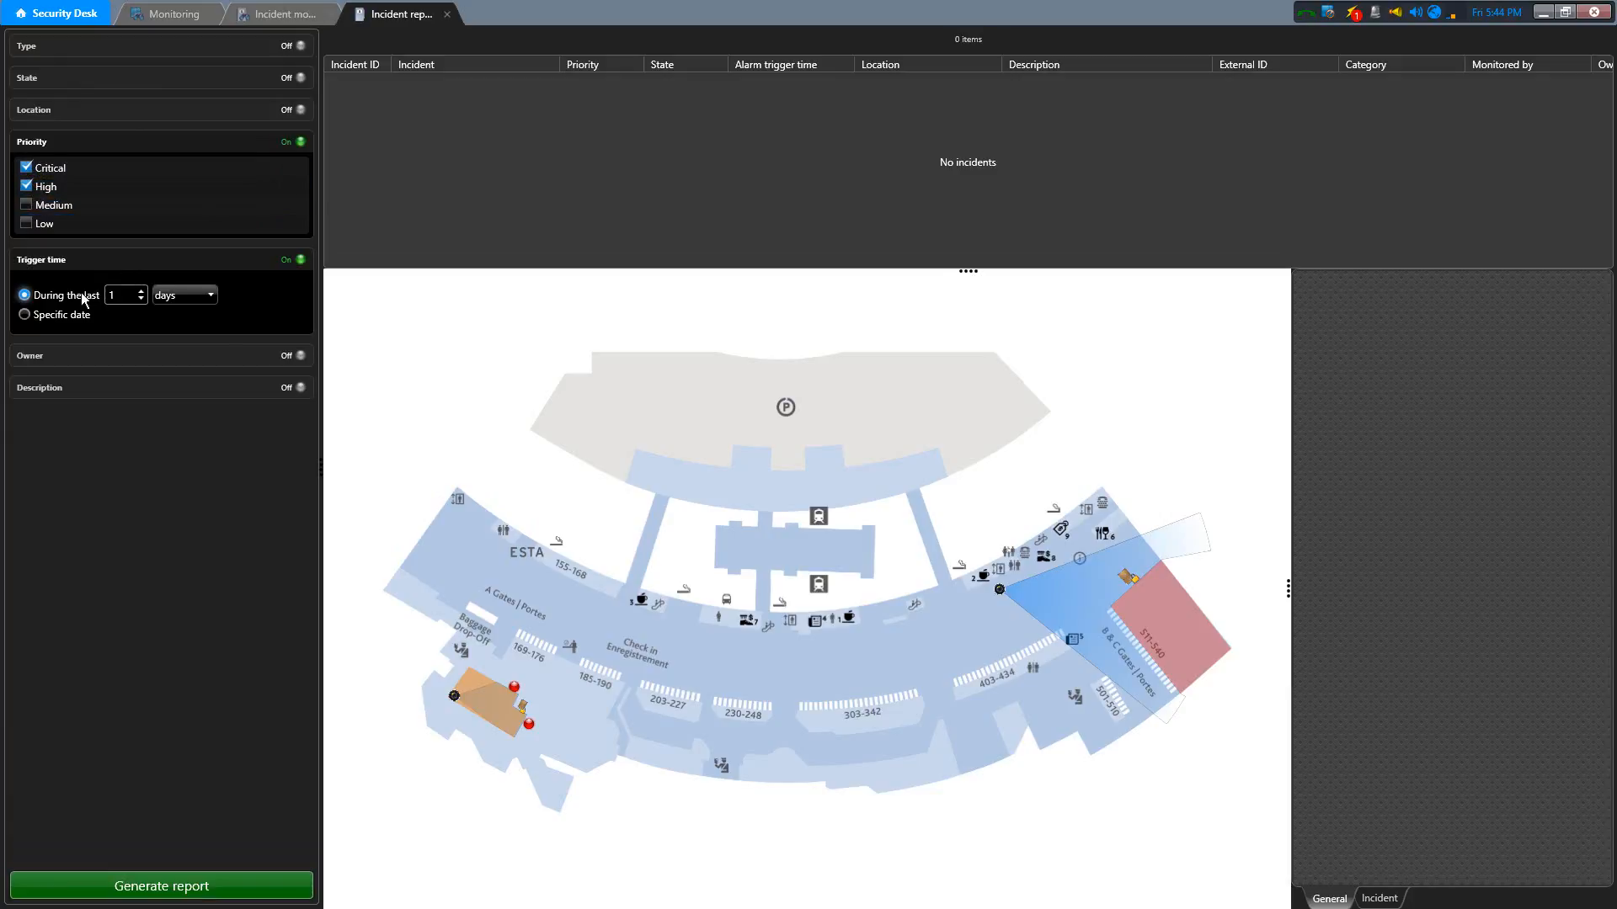
pyautogui.click(25, 315)
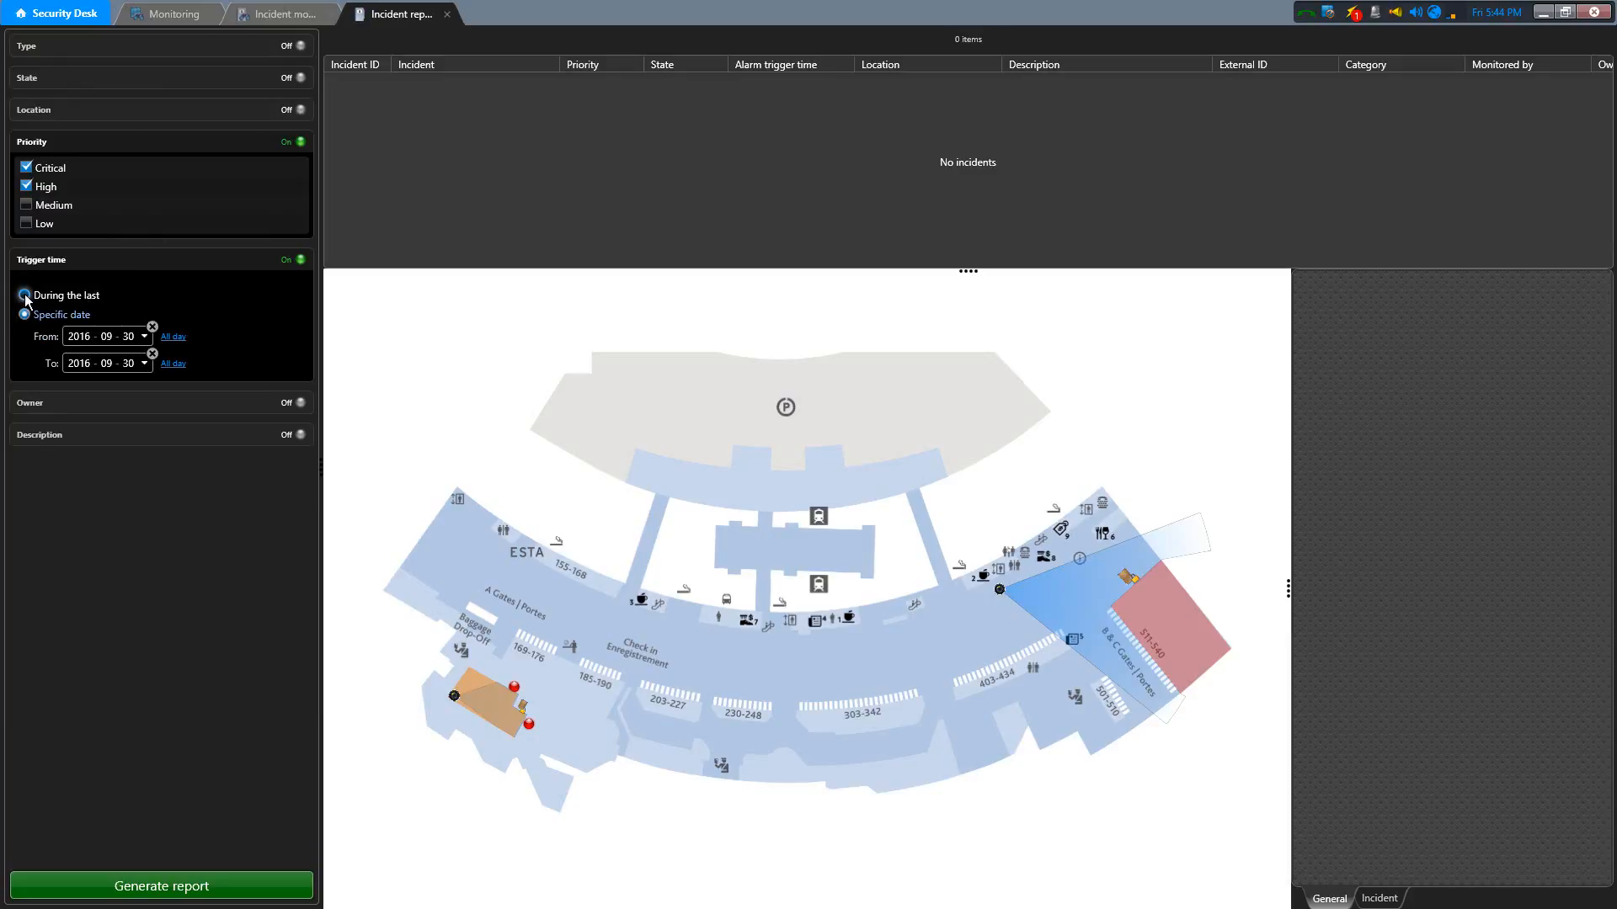
pyautogui.click(25, 297)
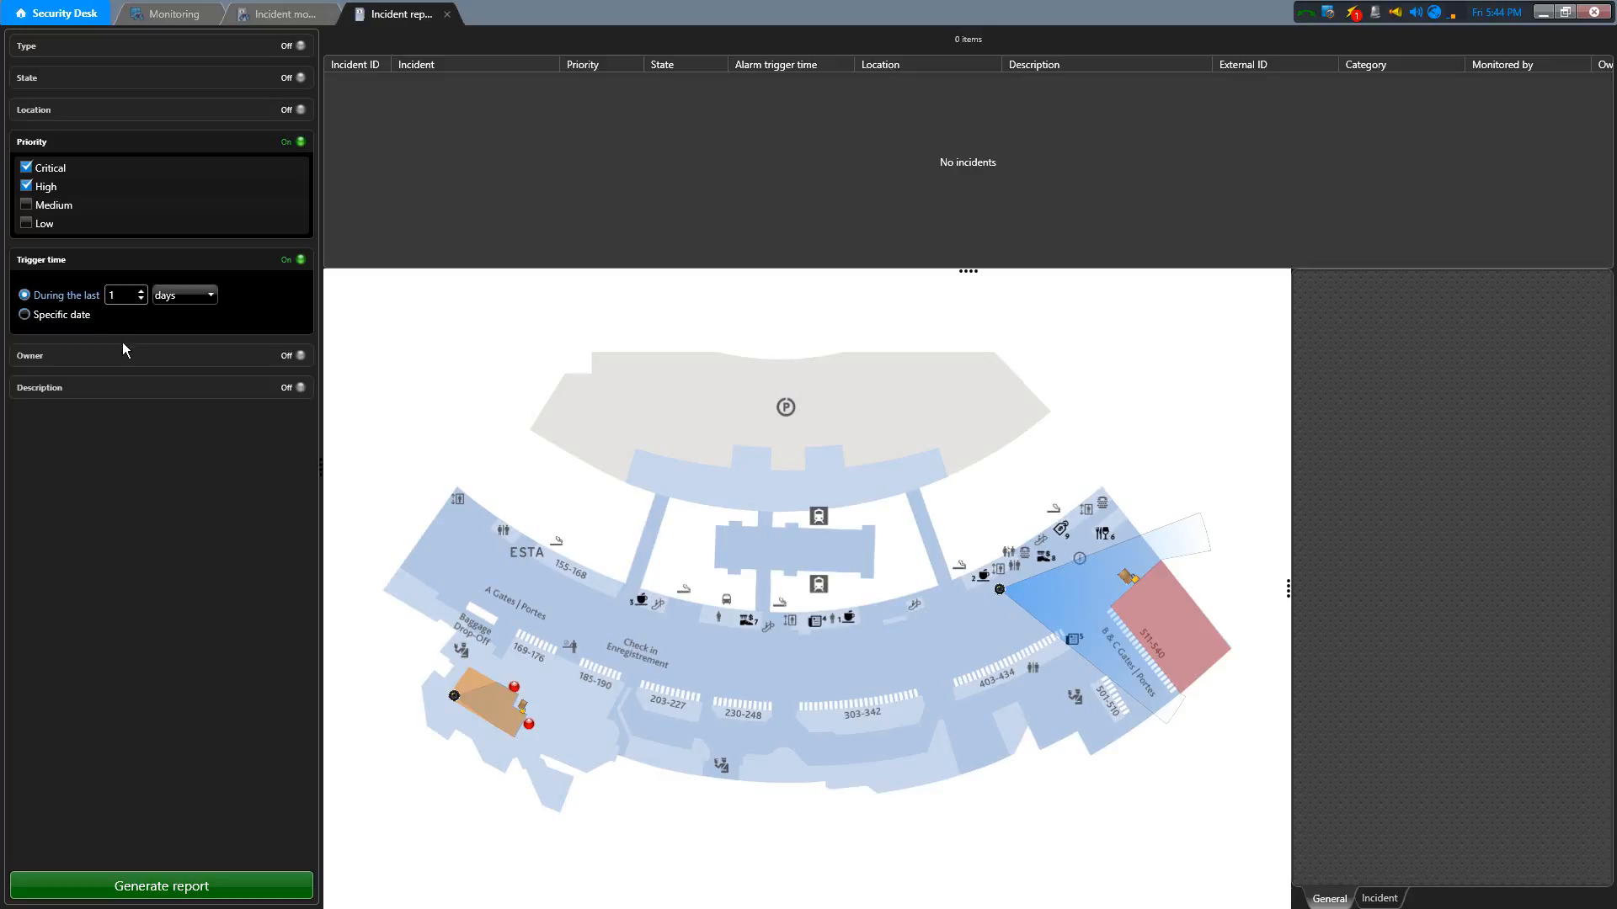
# Filter by the operator who handled the incidents as owner, and generate the incident report
pyautogui.click(100, 353)
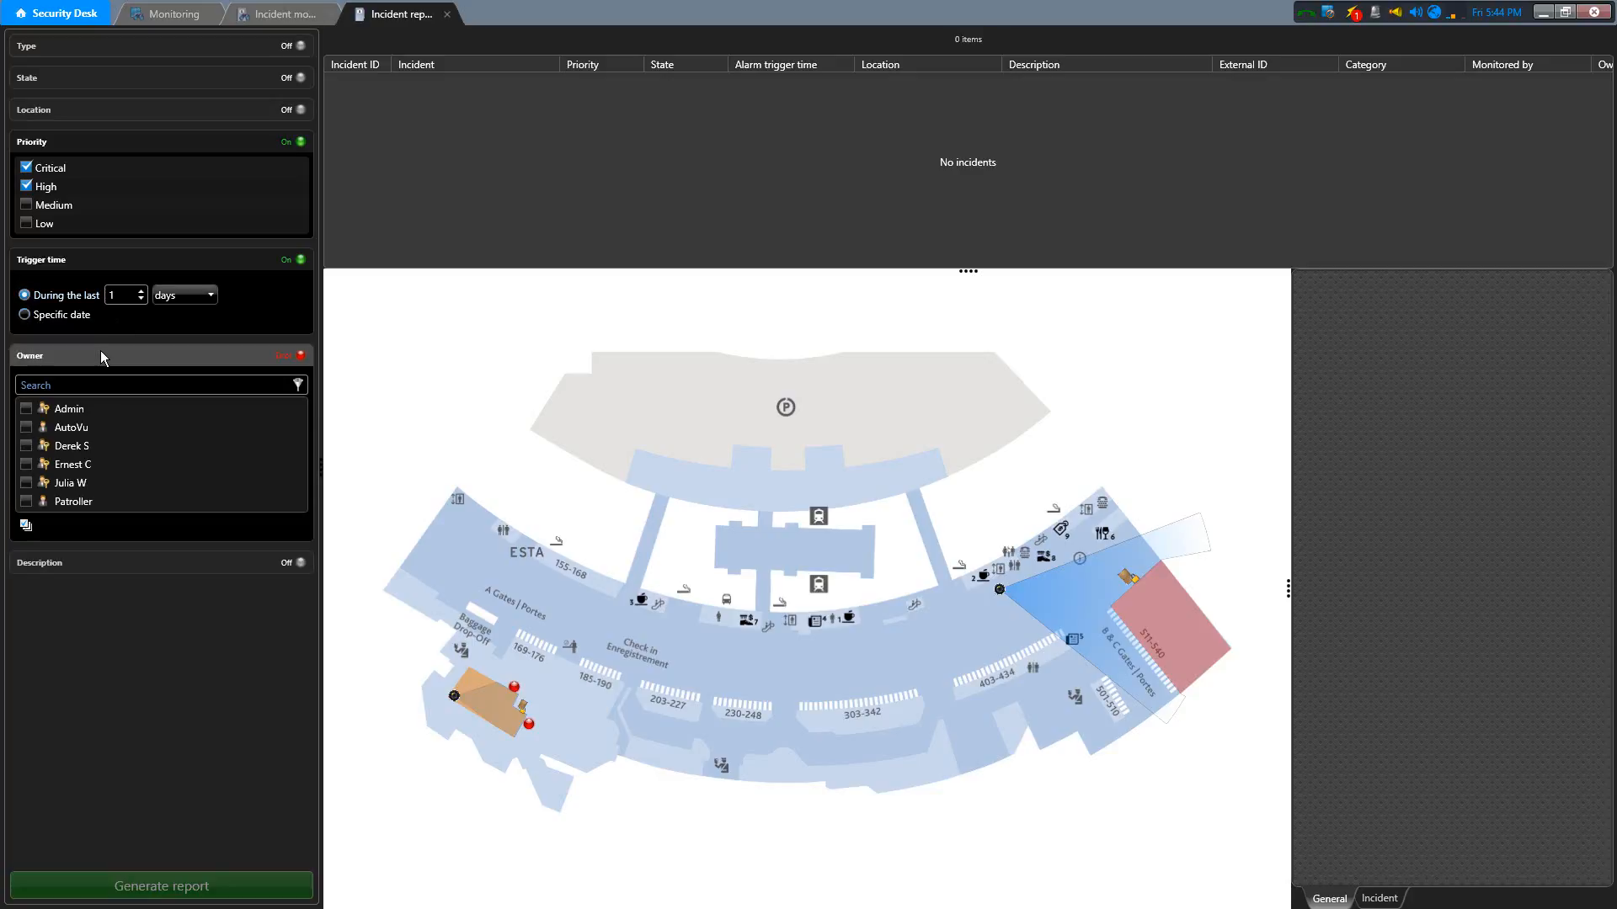
pyautogui.click(26, 446)
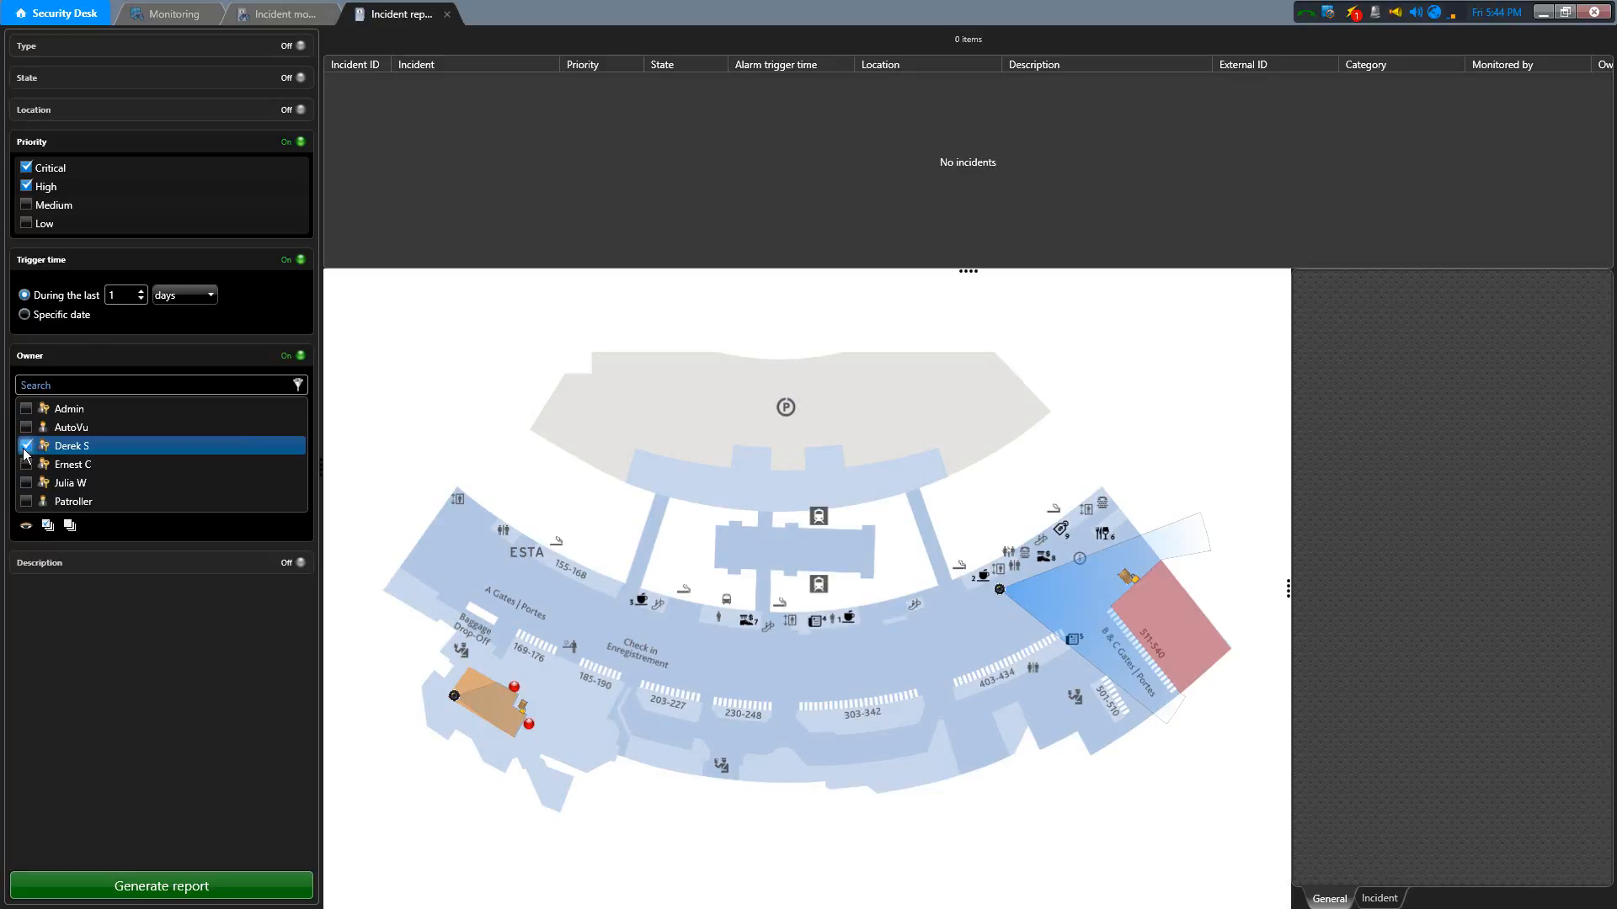
pyautogui.click(148, 889)
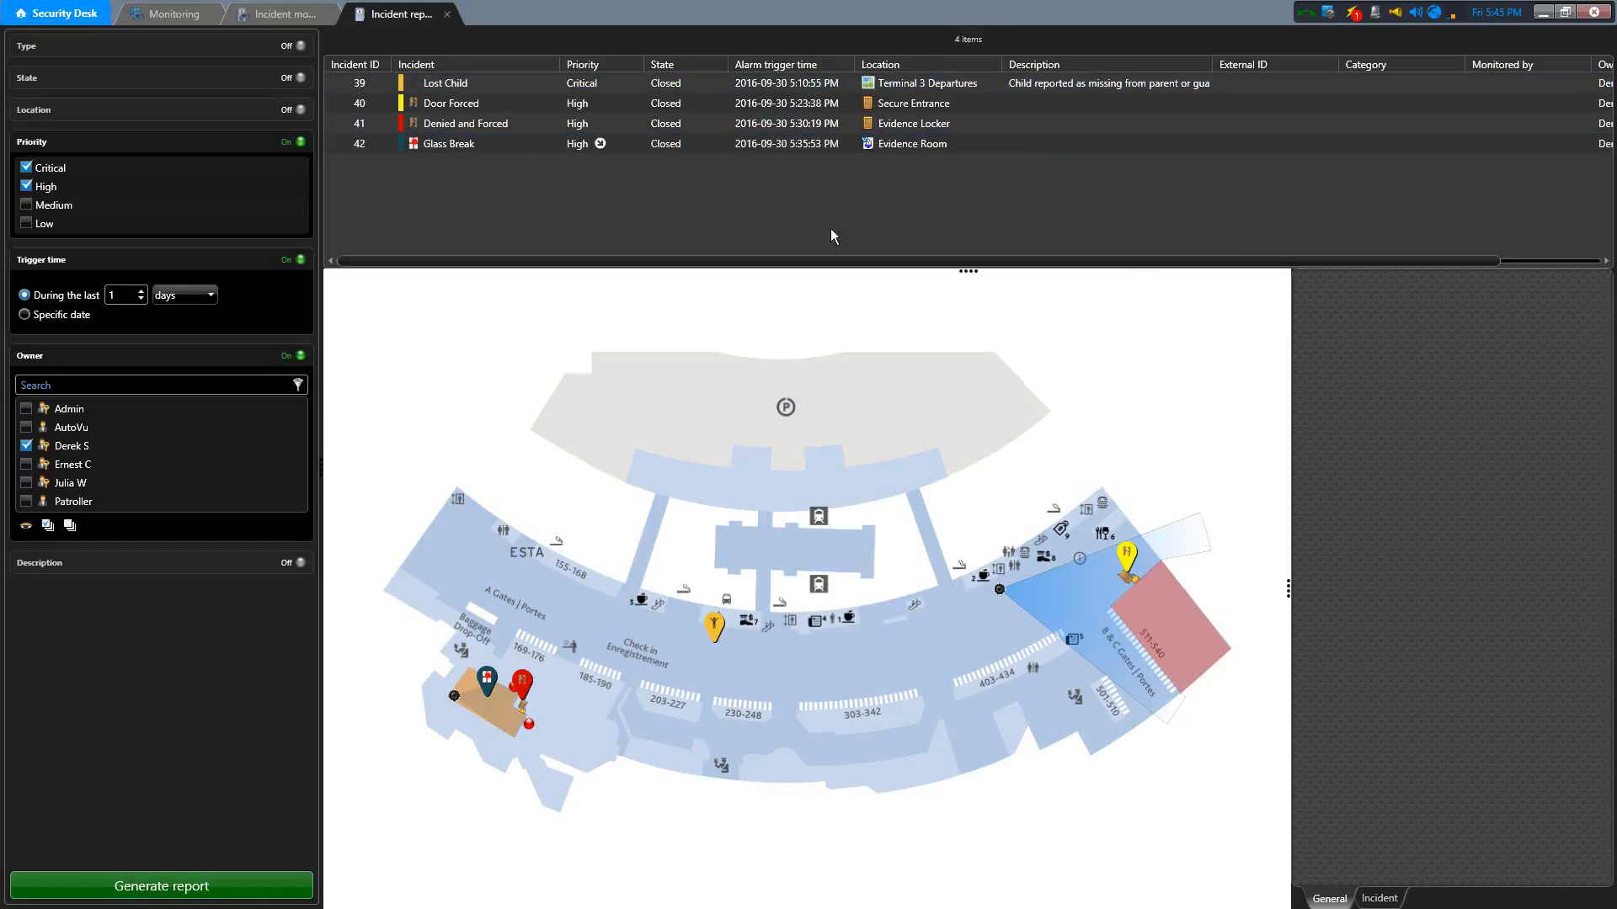
# Review the reported Door Forced incident's details and its marker on the map
pyautogui.click(502, 108)
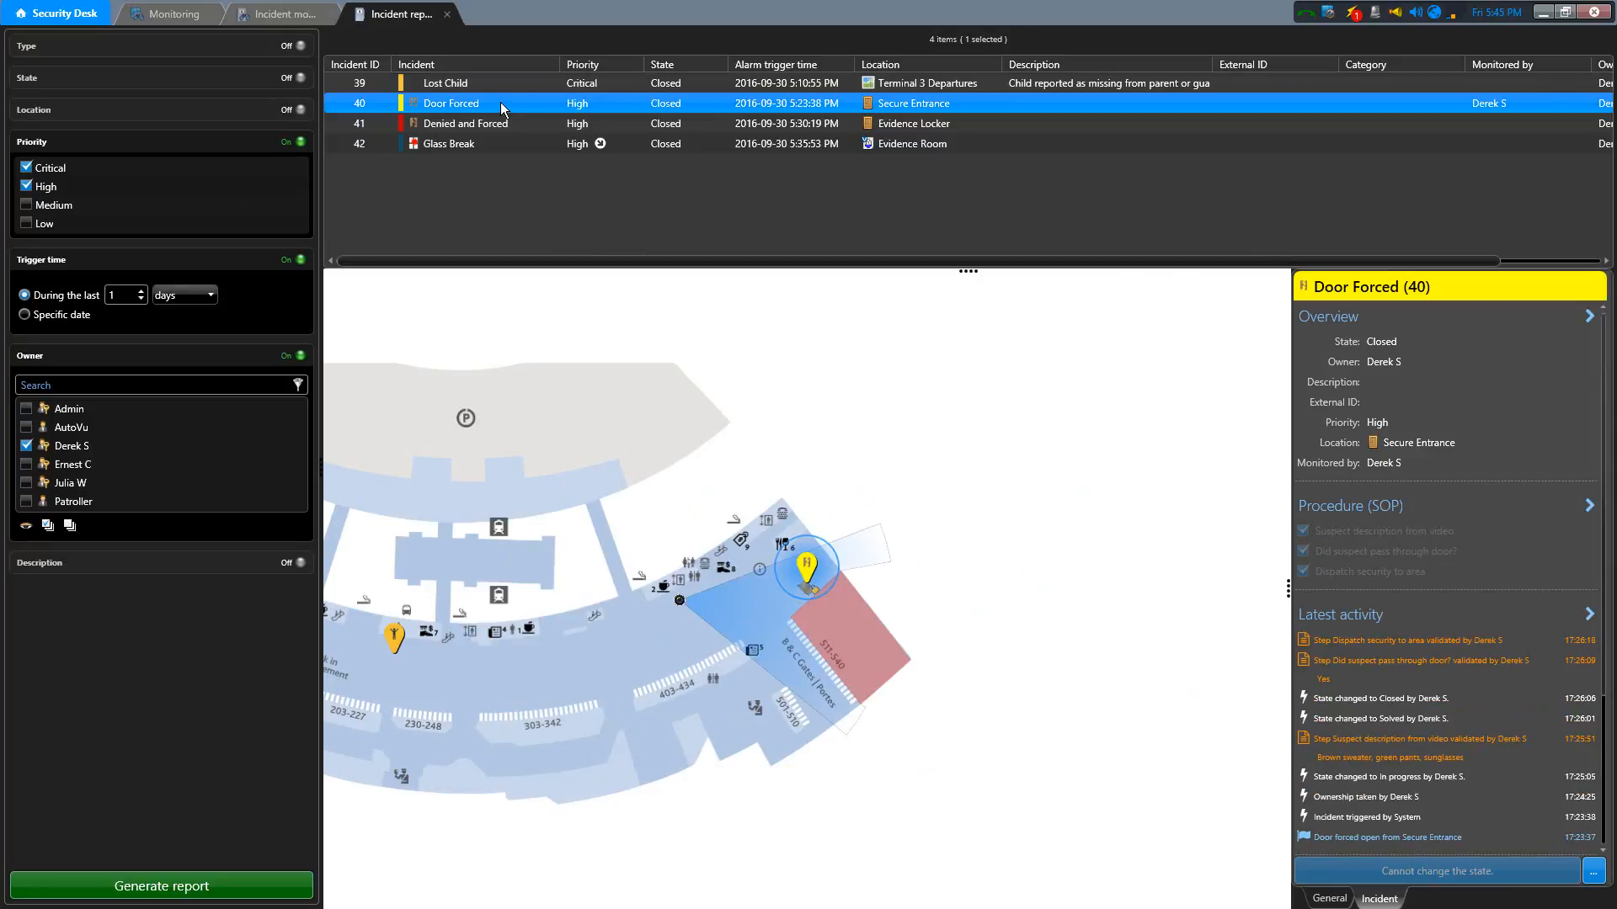
pyautogui.moveTo(820, 586)
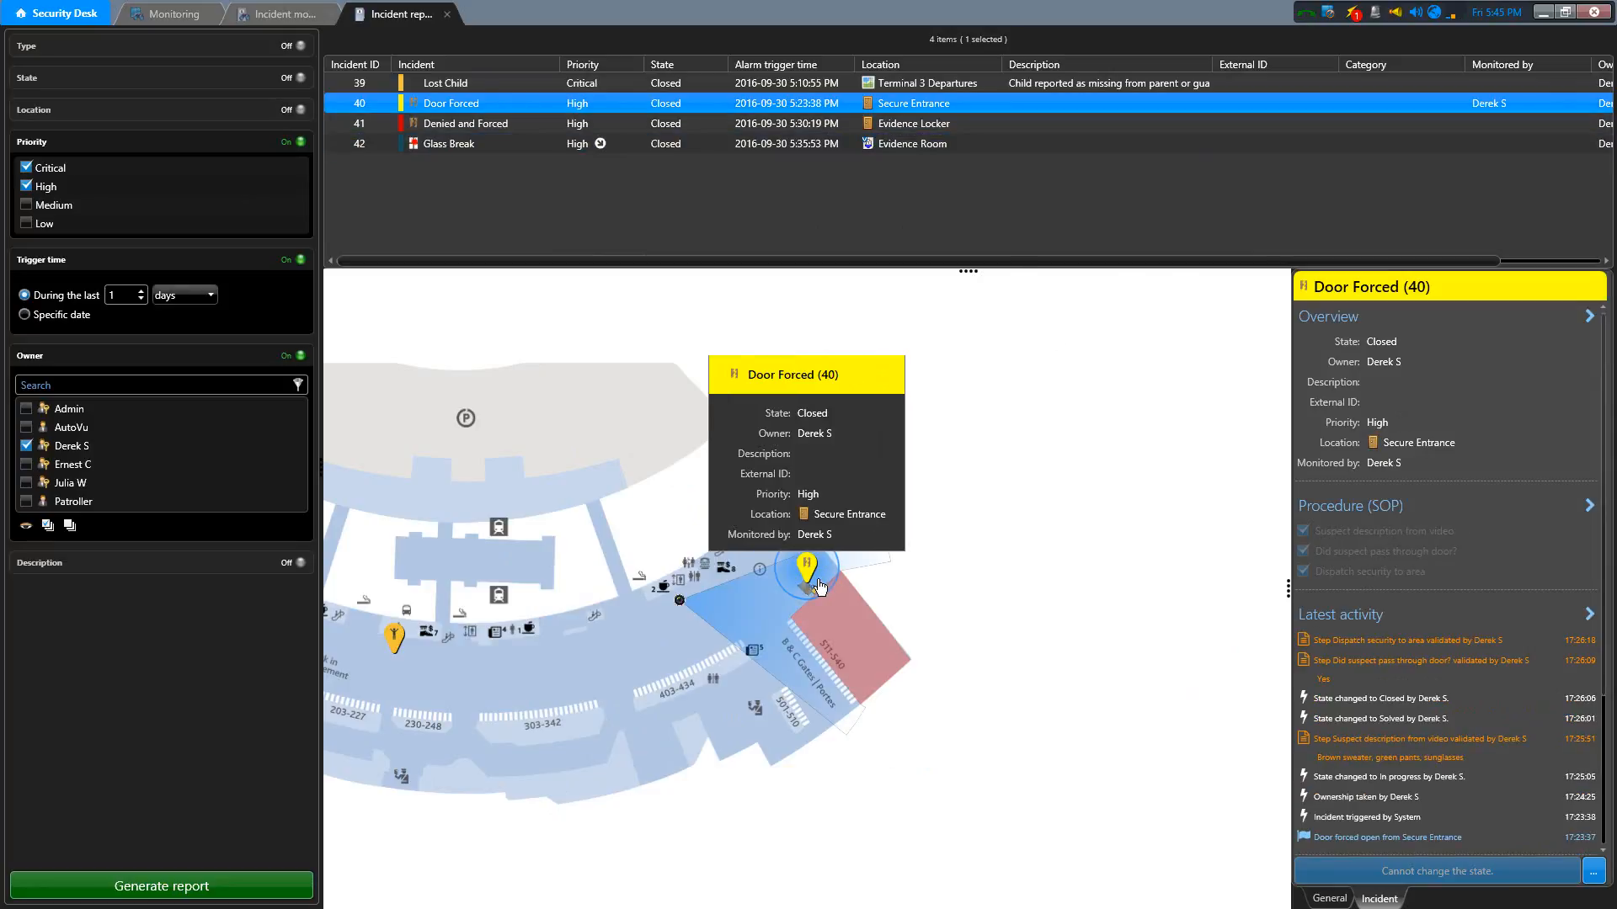